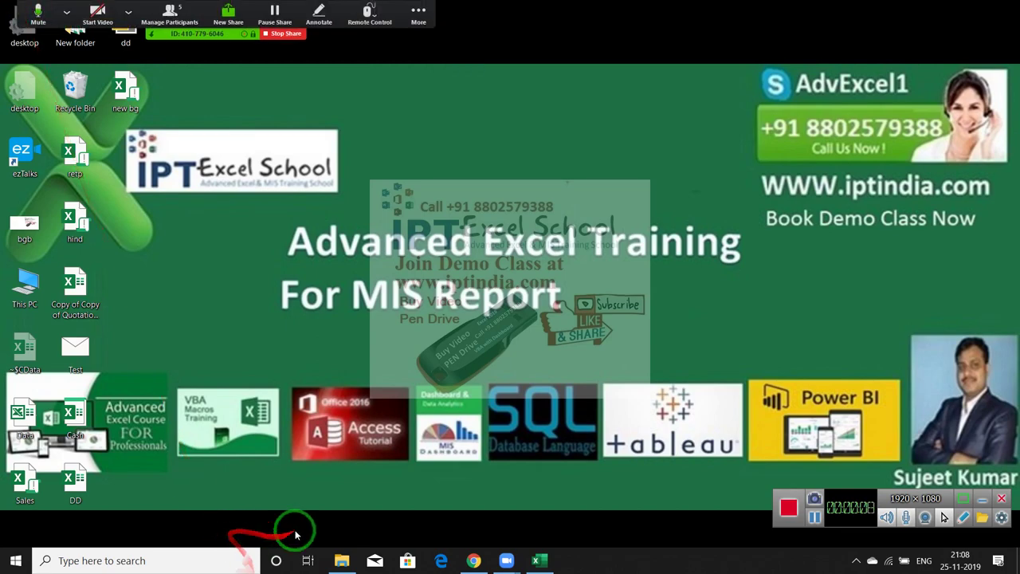
- Launch Excel from the taskbar with a blank workbook
{"action": "left_click", "coordinate": [540, 560]}
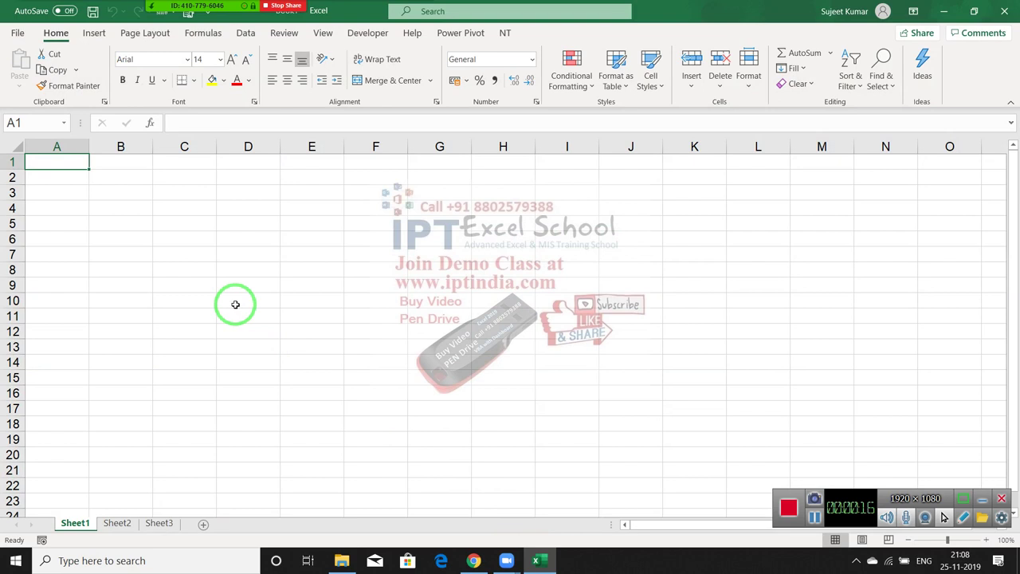
- Enter a first name in A3 and a surname in B3
{"action": "left_click", "coordinate": [70, 206]}
{"action": "left_click", "coordinate": [104, 206]}
{"action": "left_click", "coordinate": [104, 191]}
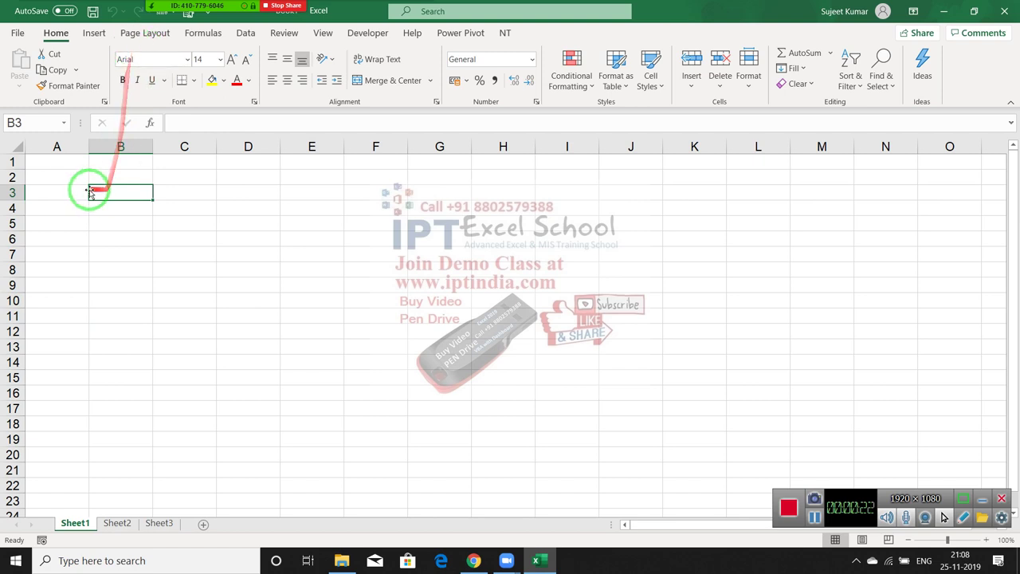
{"action": "left_click", "coordinate": [79, 164]}
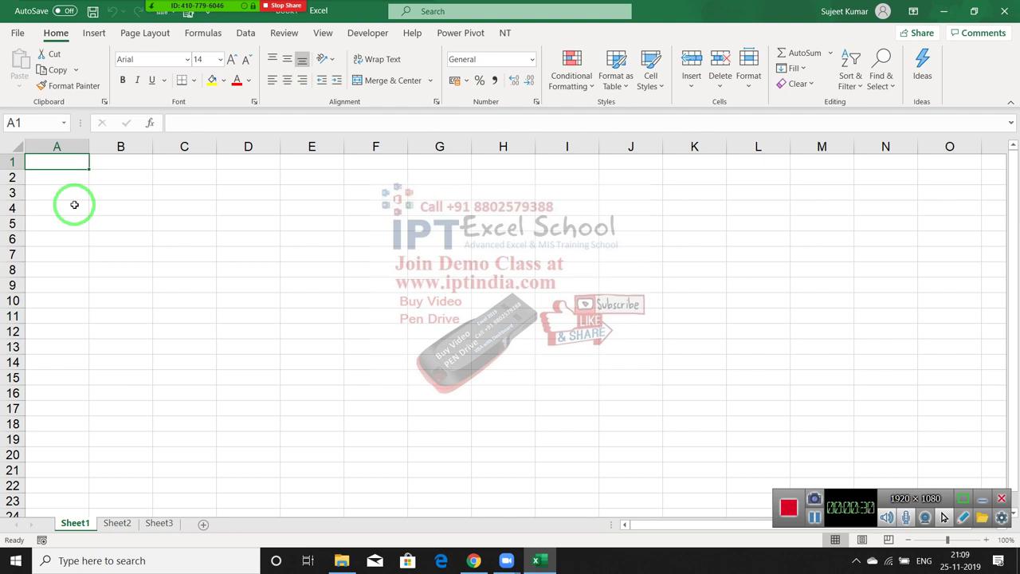
{"action": "key", "text": "Down"}
{"action": "key", "text": "Down"}
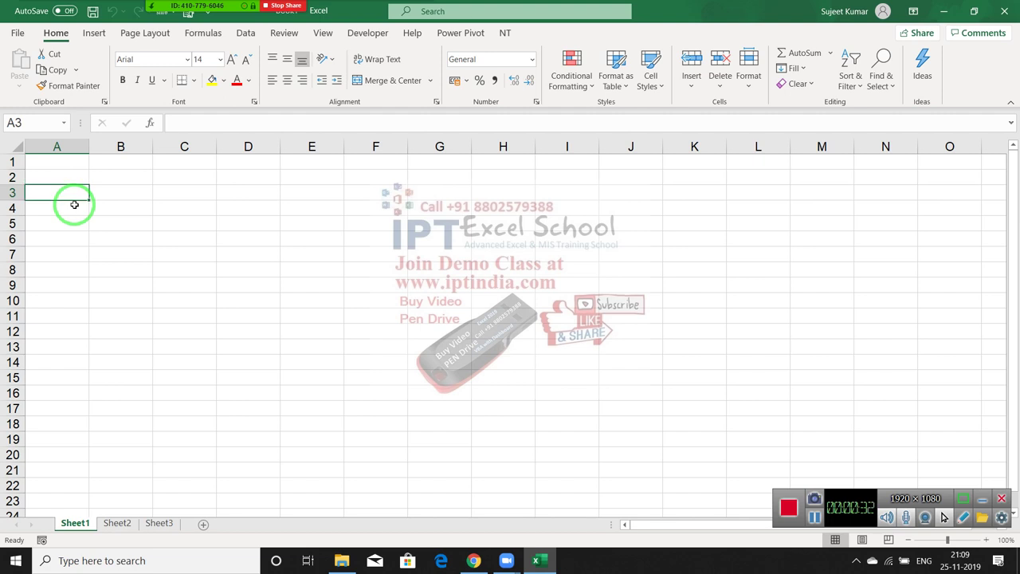
{"action": "type", "text": "sujee"}
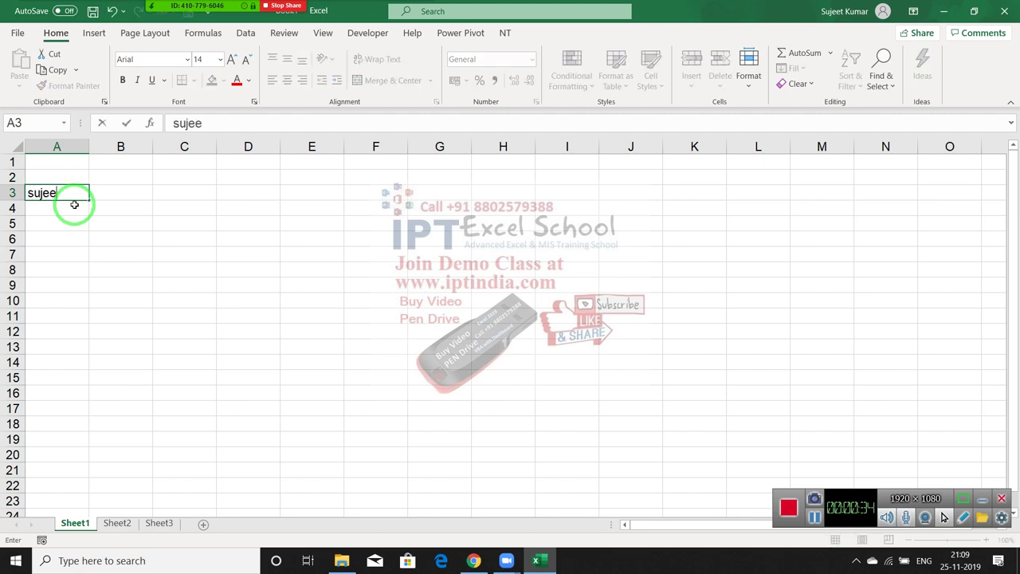
{"action": "type", "text": "t"}
{"action": "key", "text": "Tab"}
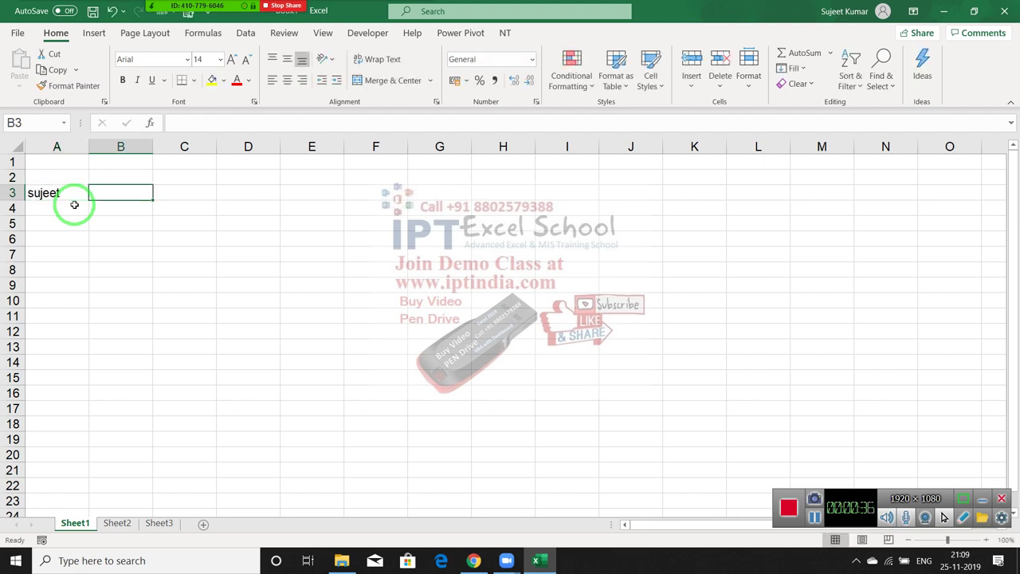
{"action": "type", "text": "Kumar"}
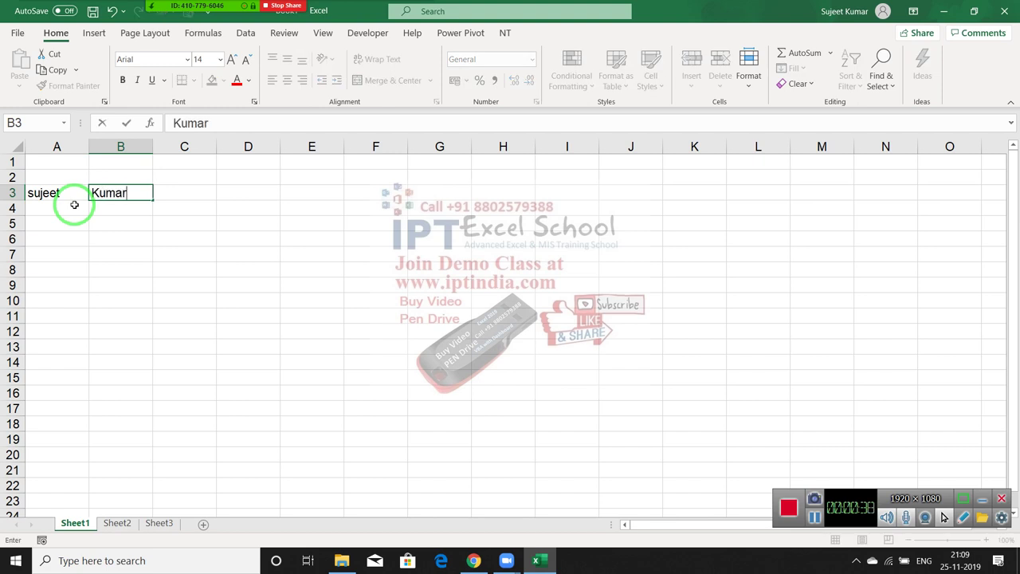
{"action": "key", "text": "Tab"}
- Join the two names in C3 with =CONCATENATE(A3," ",B3)
{"action": "type", "text": "="}
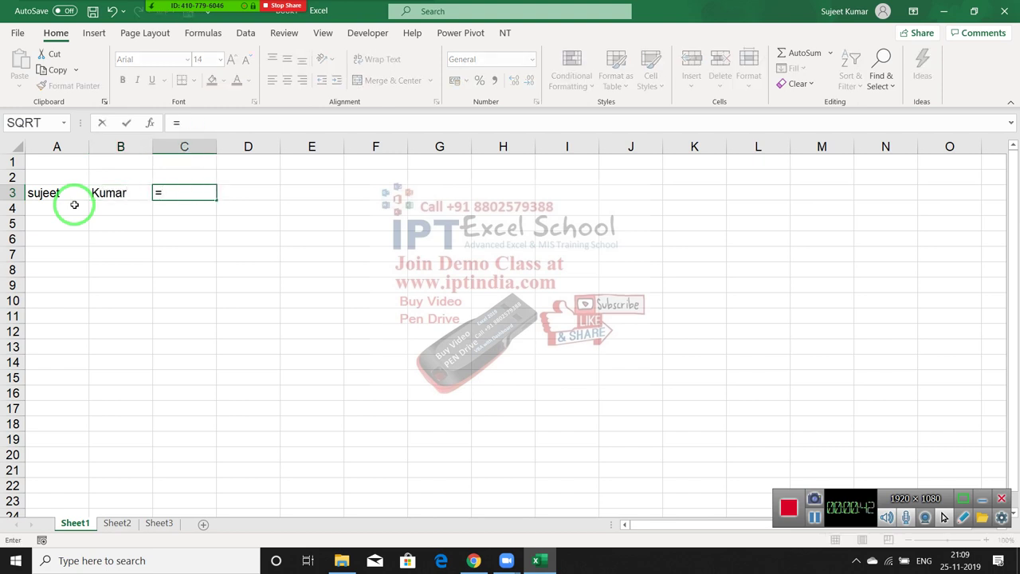
{"action": "type", "text": "con"}
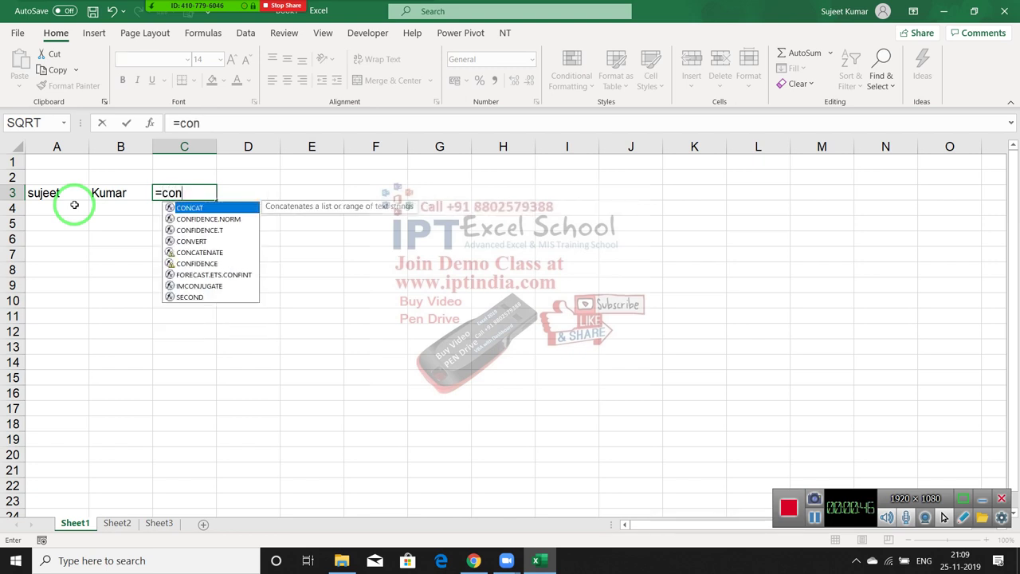
{"action": "key", "text": "Down"}
{"action": "key", "text": "Down"}
{"action": "key", "text": "Down"}
{"action": "key", "text": "Down"}
{"action": "key", "text": "Tab"}
{"action": "key", "text": "Left"}
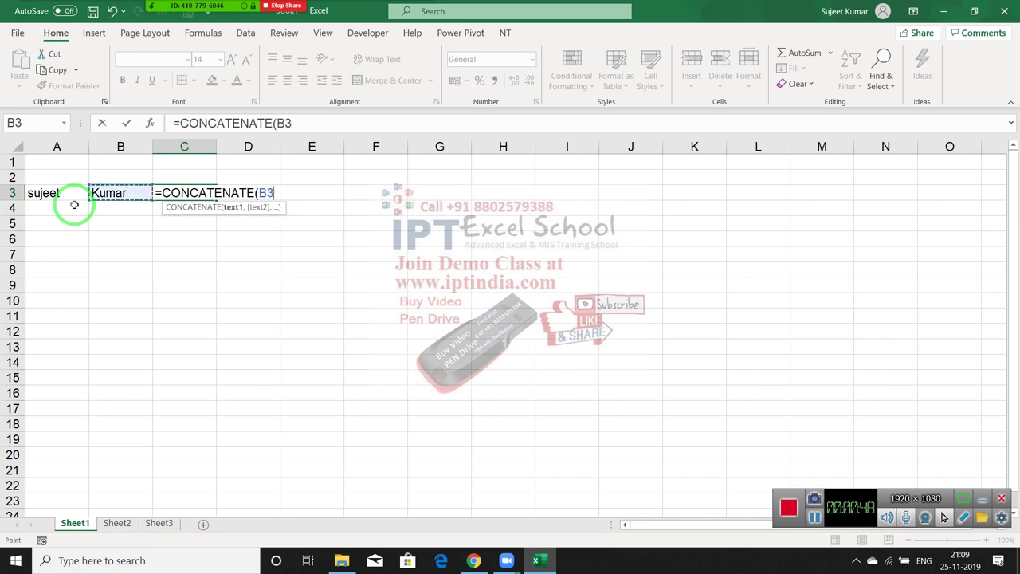
{"action": "key", "text": "Left"}
{"action": "type", "text": ",\""}
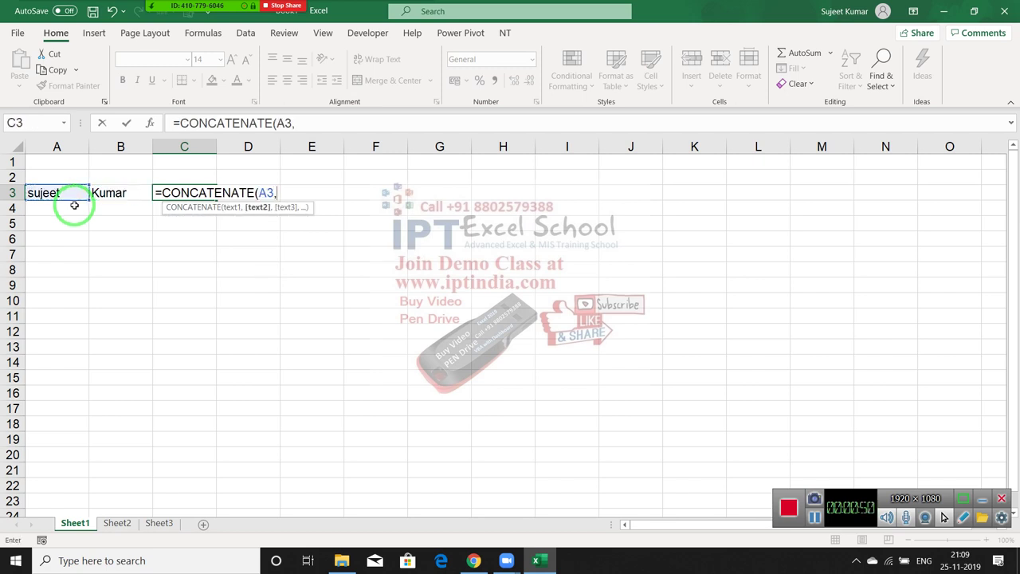
{"action": "type", "text": " \","}
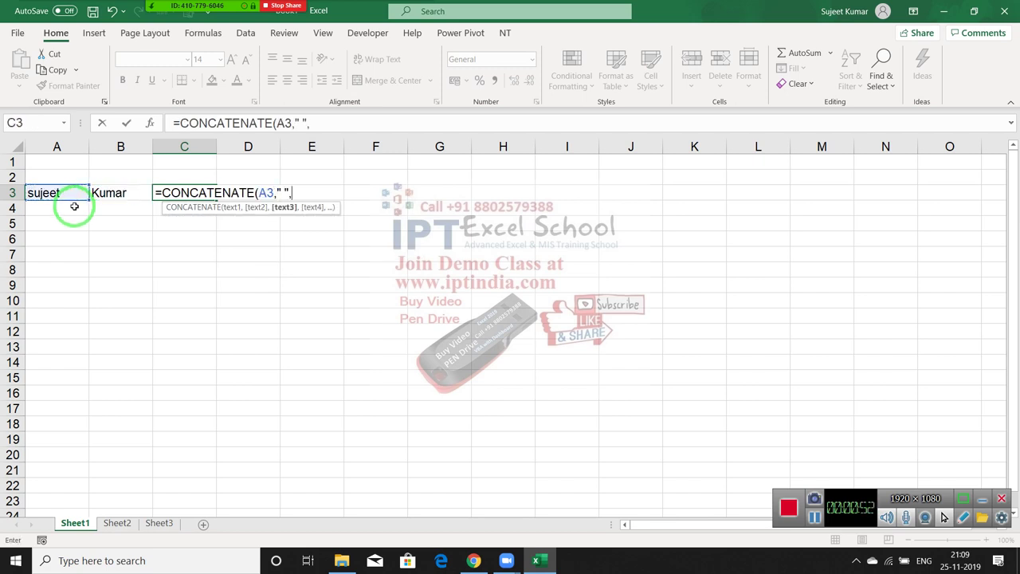
{"action": "key", "text": "Left"}
{"action": "type", "text": ")"}
{"action": "left_click", "coordinate": [74, 206]}
{"action": "key", "text": "Up"}
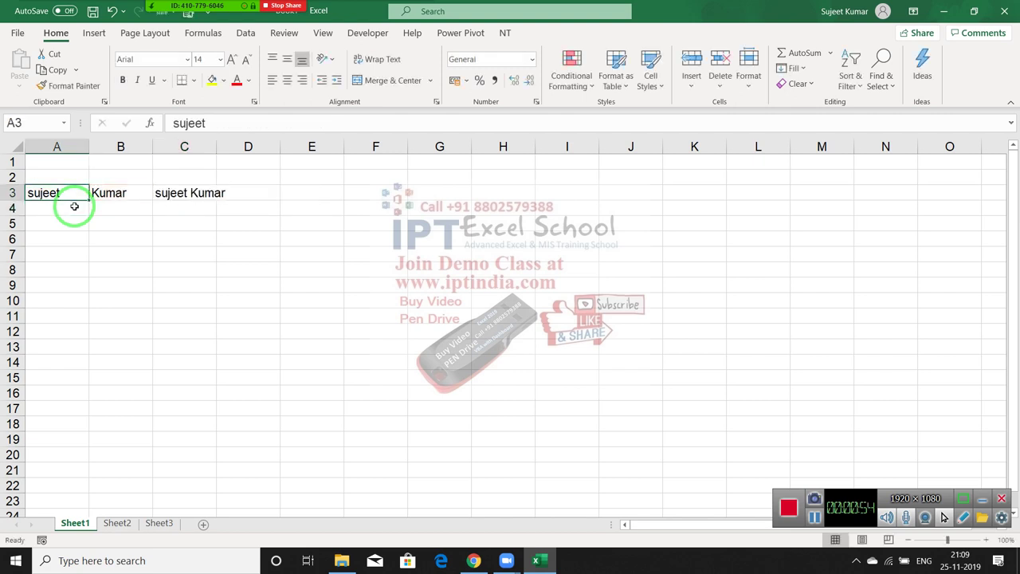
{"action": "key", "text": "Right"}
{"action": "key", "text": "Right"}
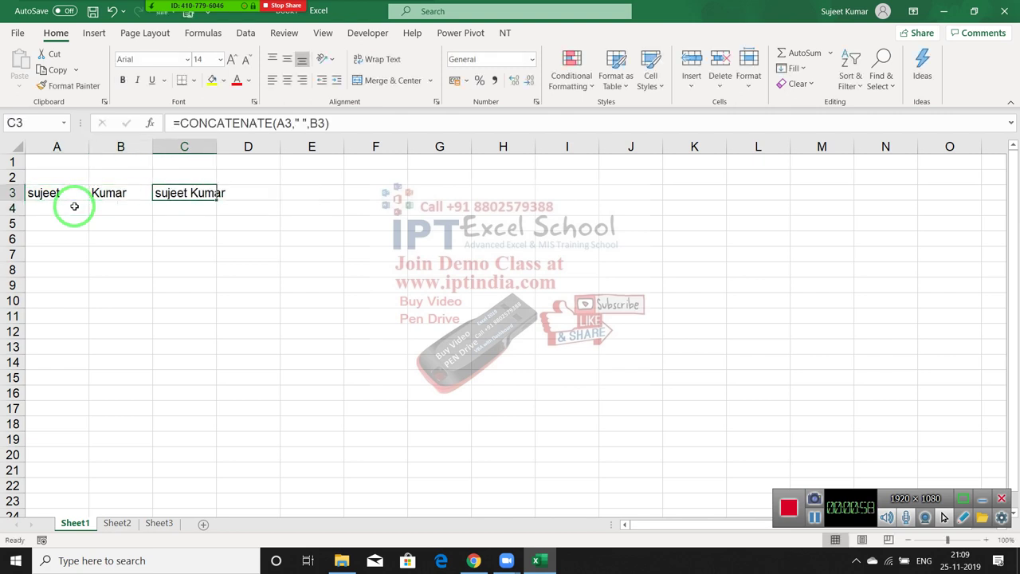
{"action": "key", "text": "Down"}
{"action": "key", "text": "Left"}
{"action": "key", "text": "Left"}
{"action": "key", "text": "Right"}
{"action": "key", "text": "Right"}
- Enter =A3&" "&B3 in C4 to join the names with the & operator
{"action": "key", "text": "Left"}
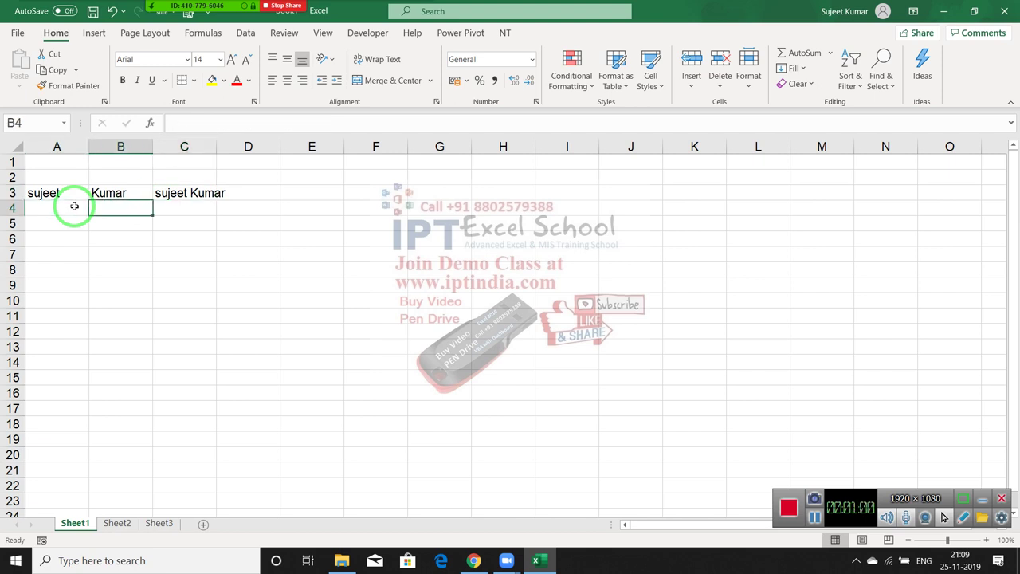
{"action": "key", "text": "Right"}
{"action": "type", "text": "="}
{"action": "key", "text": "Left"}
{"action": "key", "text": "Left"}
{"action": "key", "text": "Up"}
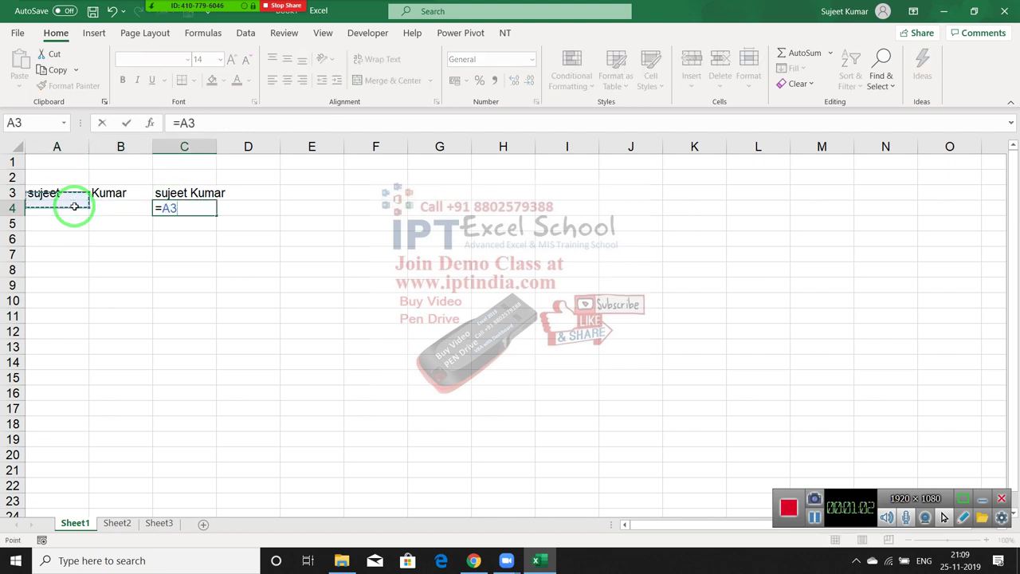
{"action": "type", "text": "&"}
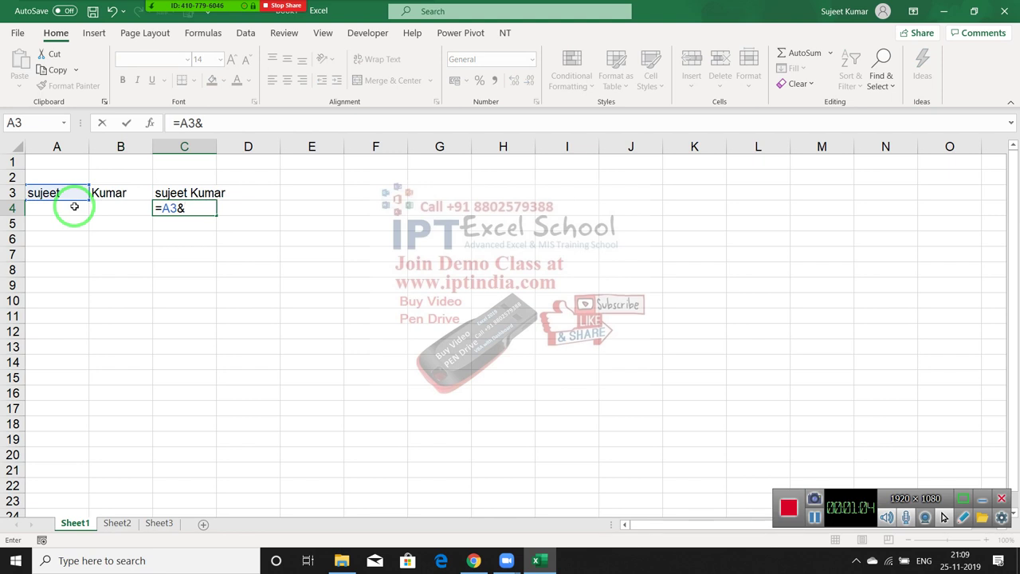
{"action": "type", "text": "\" \""}
{"action": "type", "text": "&"}
{"action": "key", "text": "Up"}
{"action": "key", "text": "Left"}
{"action": "key", "text": "Return"}
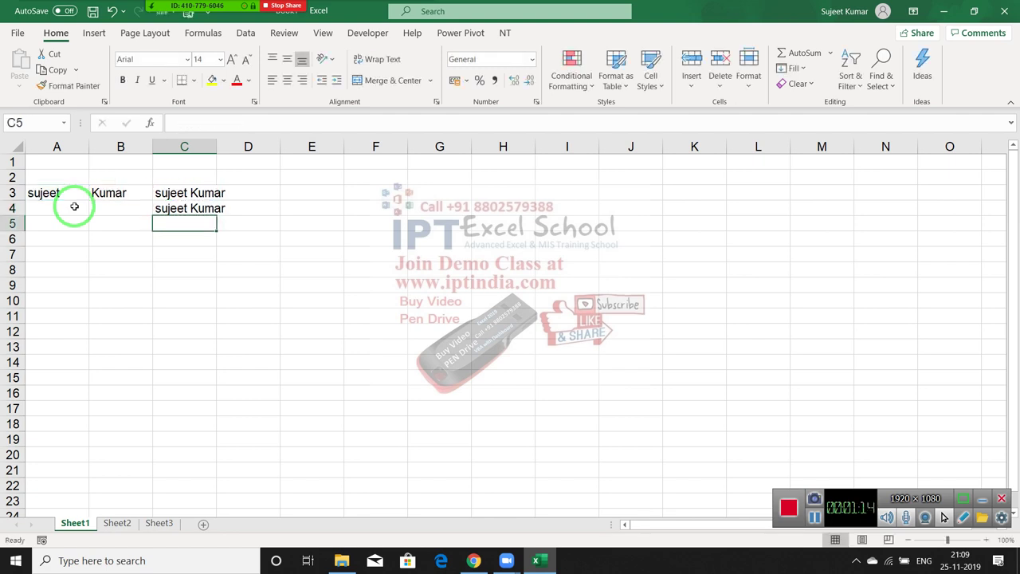
{"action": "key", "text": "Up"}
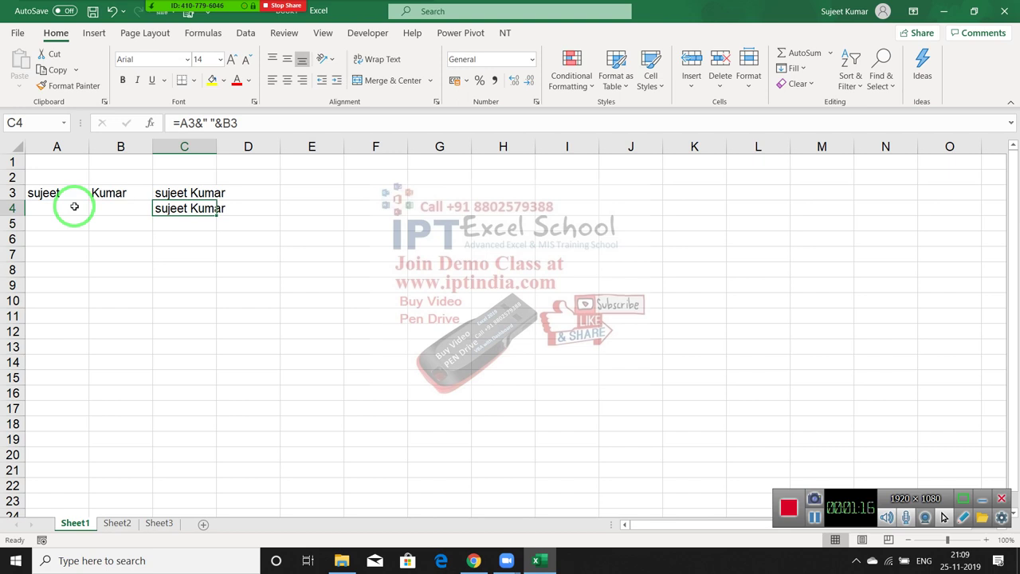
{"action": "key", "text": "Down"}
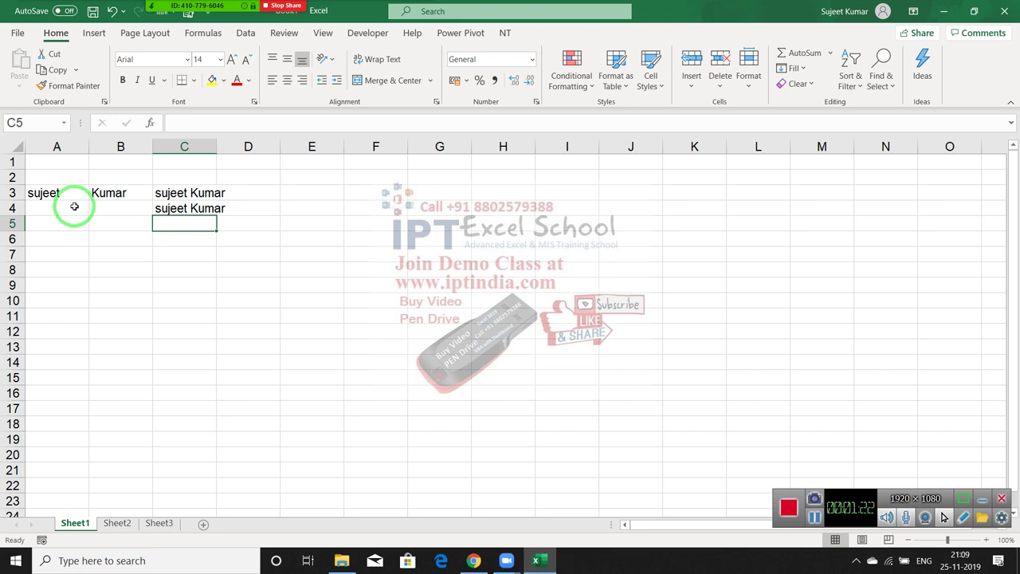
{"action": "key", "text": "Down"}
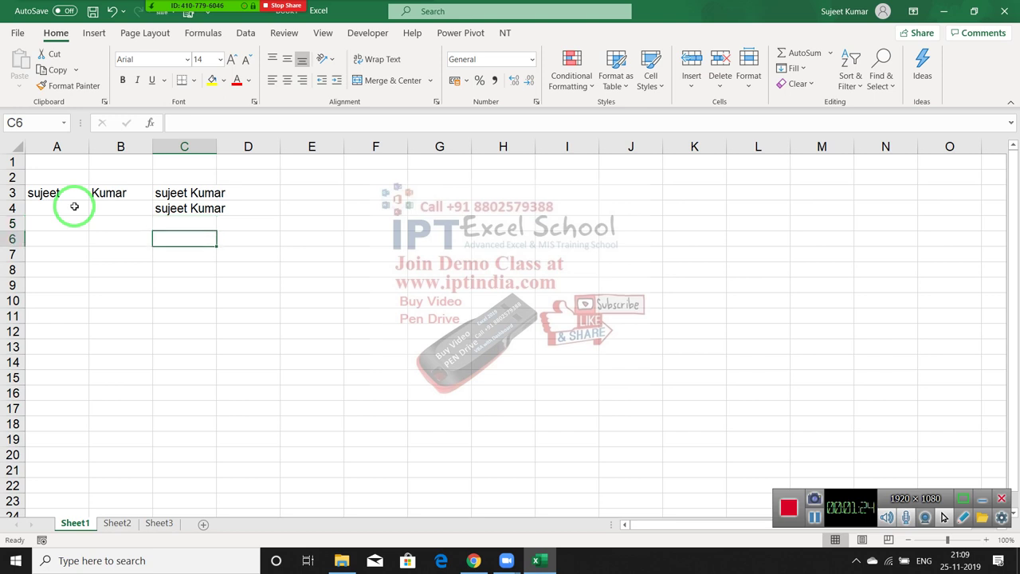
{"action": "key", "text": "Down"}
{"action": "key", "text": "Down"}
{"action": "key", "text": "Left"}
{"action": "key", "text": "Left"}
{"action": "key", "text": "Up"}
{"action": "type", "text": "Pu"}
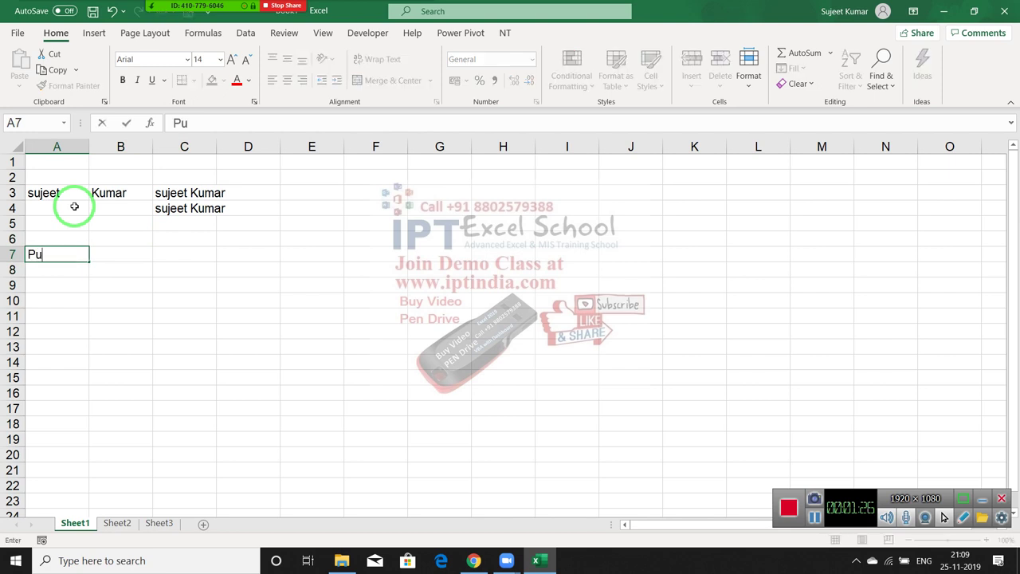
{"action": "type", "text": "ja"}
{"action": "key", "text": "Return"}
{"action": "key", "text": "Up"}
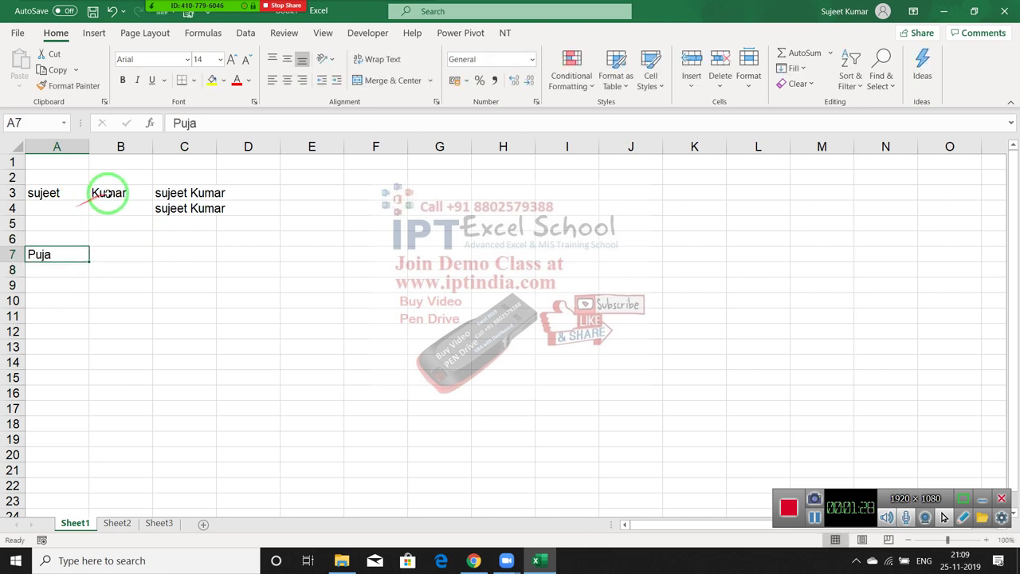
{"action": "left_click_drag", "start_coordinate": [89, 261], "coordinate": [93, 418]}
{"action": "key", "text": "Right"}
{"action": "key", "text": "Down"}
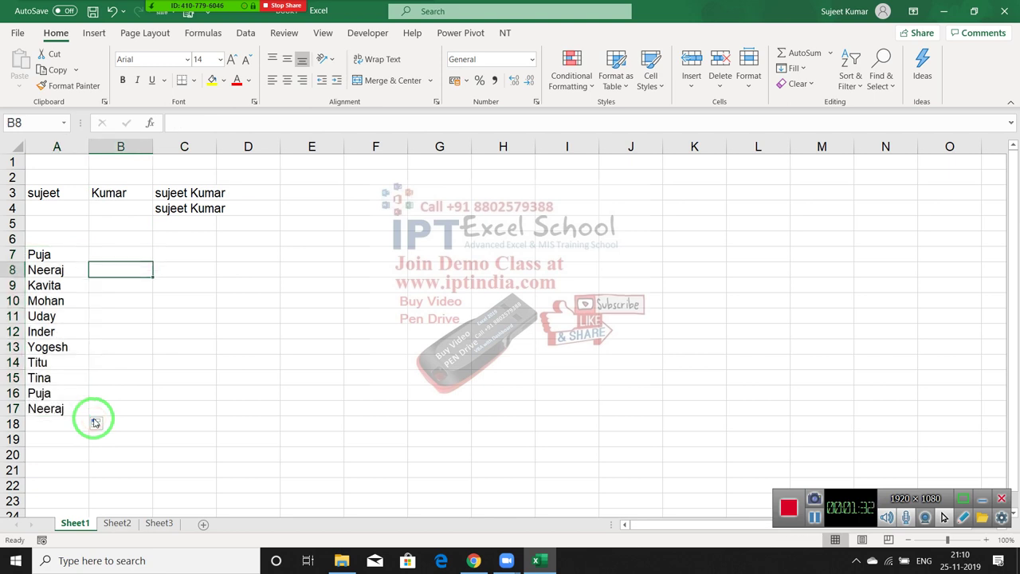
{"action": "key", "text": "Down"}
{"action": "key", "text": "Down"}
{"action": "key", "text": "Down"}
{"action": "key", "text": "Down"}
{"action": "key", "text": "Down"}
{"action": "type", "text": "="}
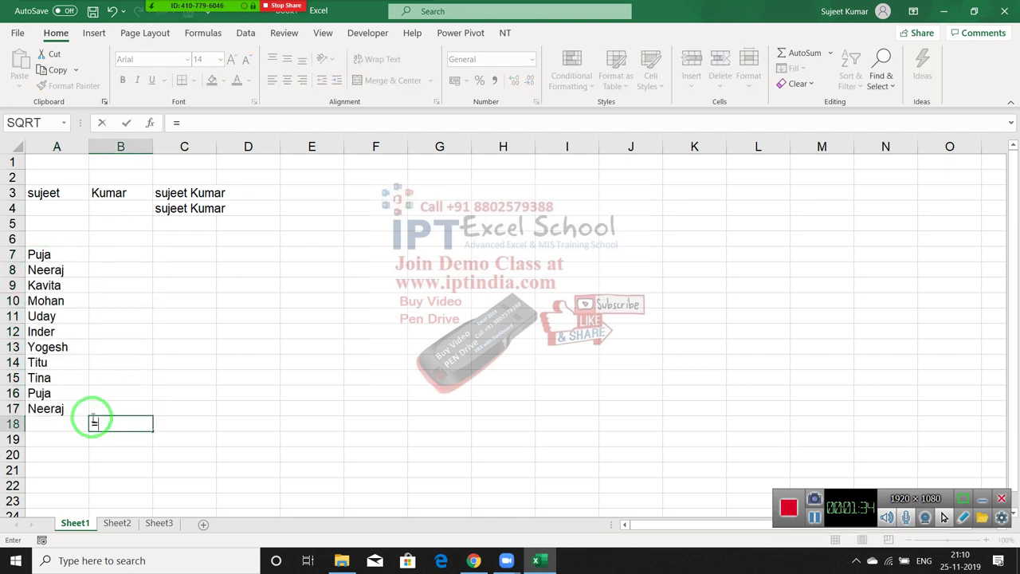
{"action": "key", "text": "Escape"}
{"action": "key", "text": "Up"}
{"action": "key", "text": "Up"}
{"action": "key", "text": "Up"}
{"action": "key", "text": "Up"}
{"action": "key", "text": "Up"}
{"action": "key", "text": "Up"}
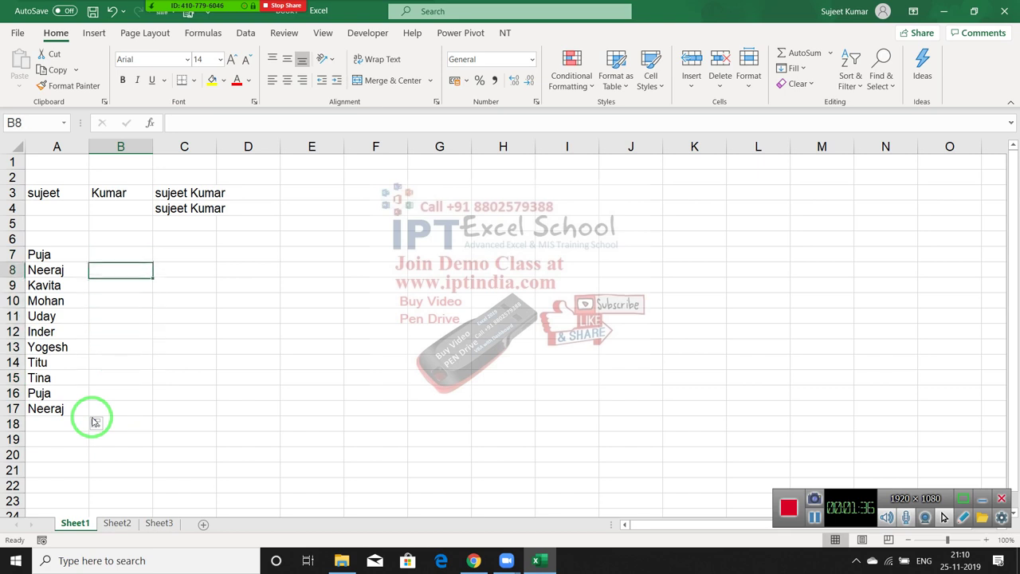
{"action": "key", "text": "Up"}
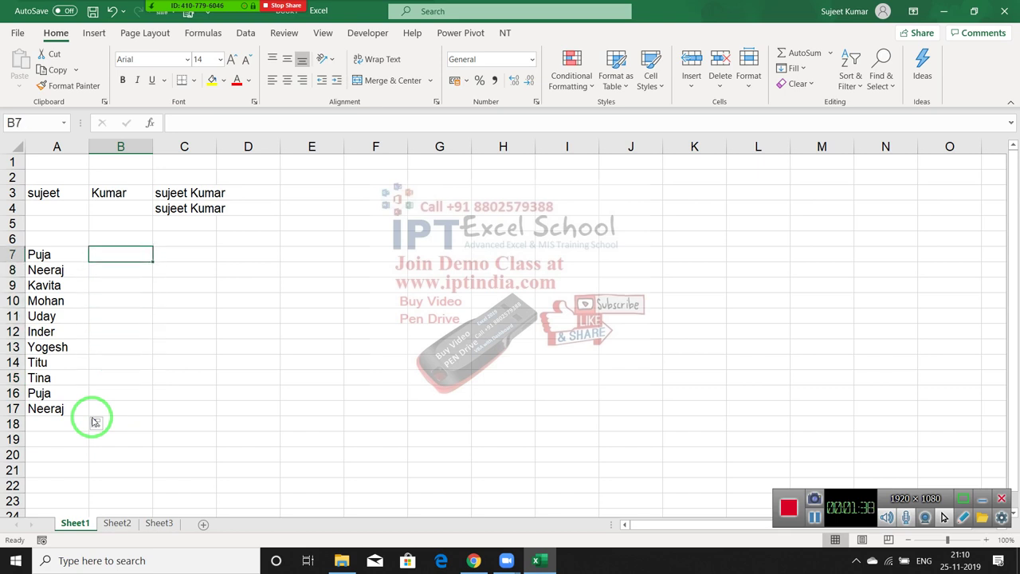
{"action": "type", "text": "c"}
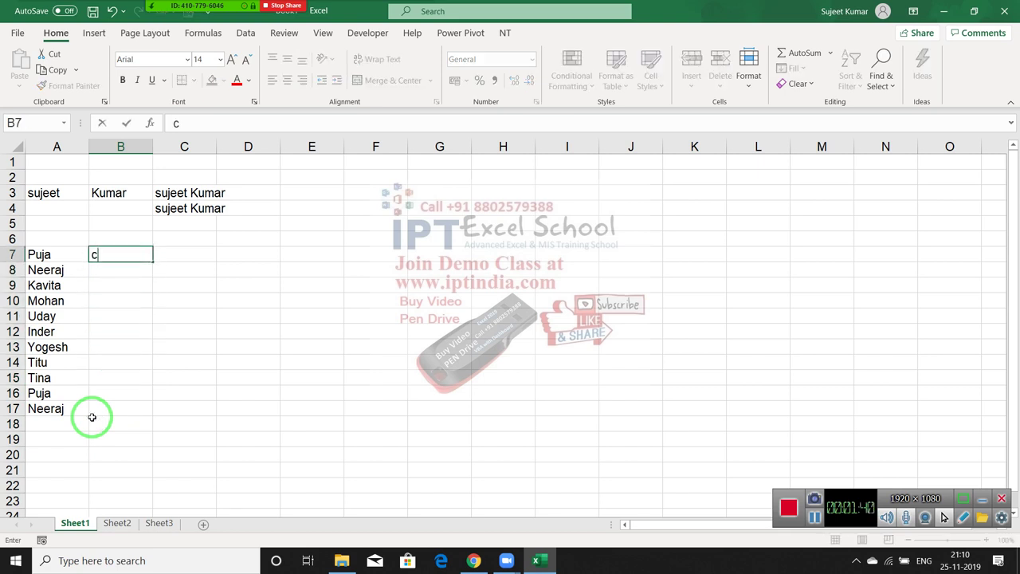
{"action": "type", "text": "on"}
{"action": "key", "text": "BackSpace"}
{"action": "key", "text": "BackSpace"}
{"action": "key", "text": "BackSpace"}
{"action": "type", "text": "="}
{"action": "type", "text": "con"}
{"action": "key", "text": "Down"}
{"action": "key", "text": "Down"}
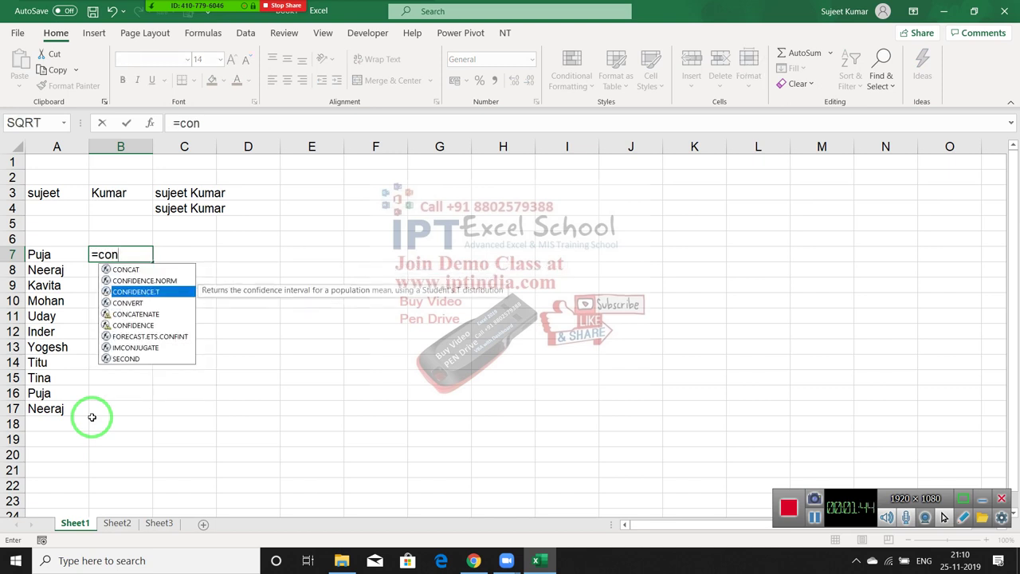
{"action": "key", "text": "Down"}
{"action": "key", "text": "Down"}
{"action": "key", "text": "Tab"}
{"action": "key", "text": "Left"}
{"action": "left_click", "coordinate": [92, 418], "text": "shift"}
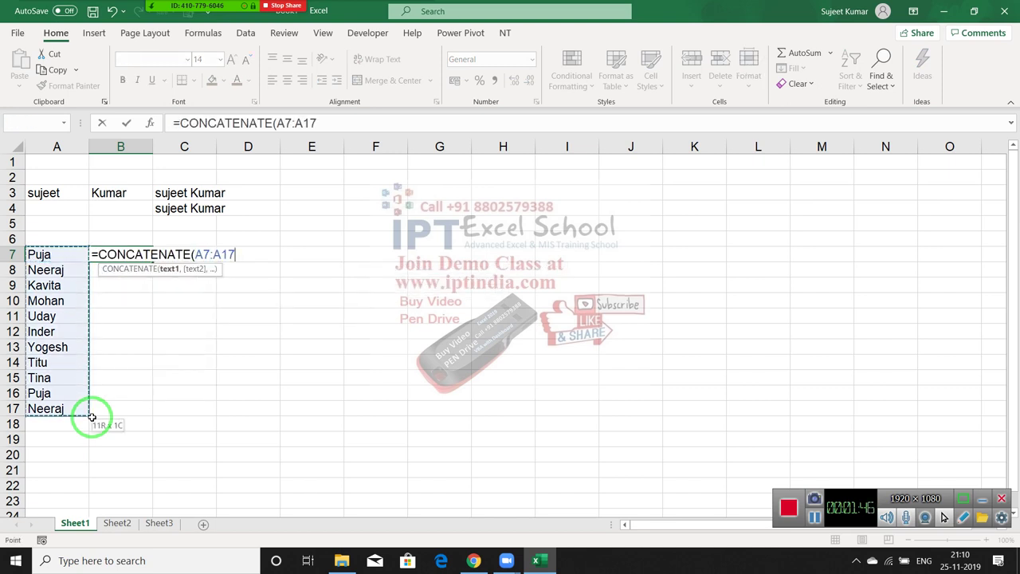
{"action": "key", "text": "Up"}
{"action": "key", "text": "Down"}
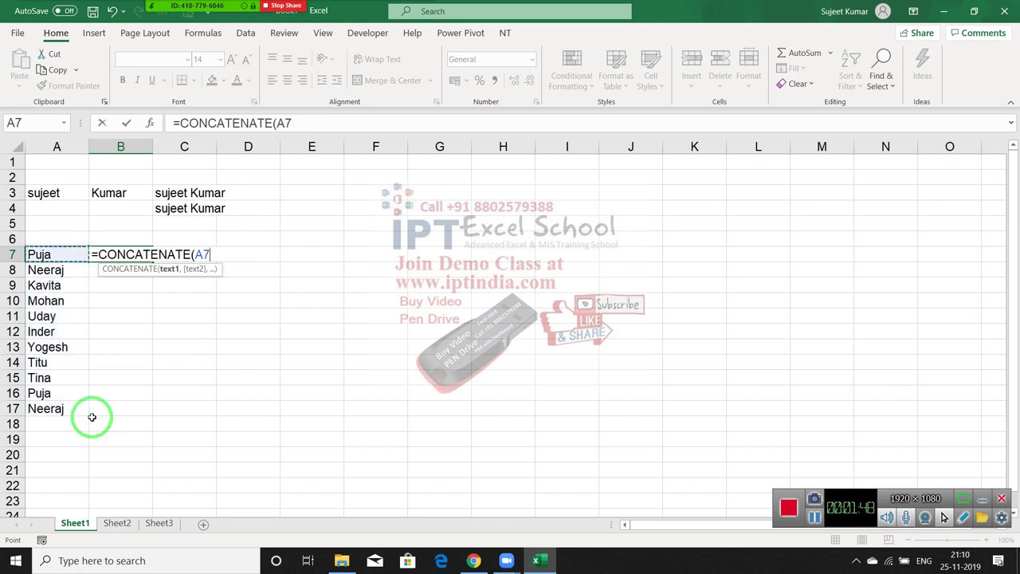
{"action": "key", "text": "Up"}
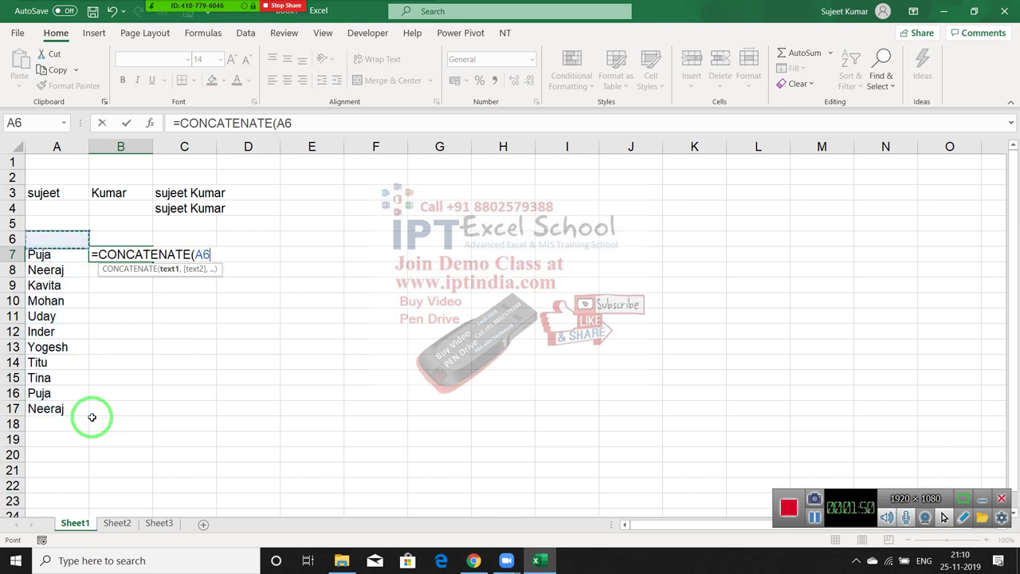
{"action": "key", "text": "Down"}
{"action": "type", "text": ","}
{"action": "key", "text": "Down"}
{"action": "key", "text": "Left"}
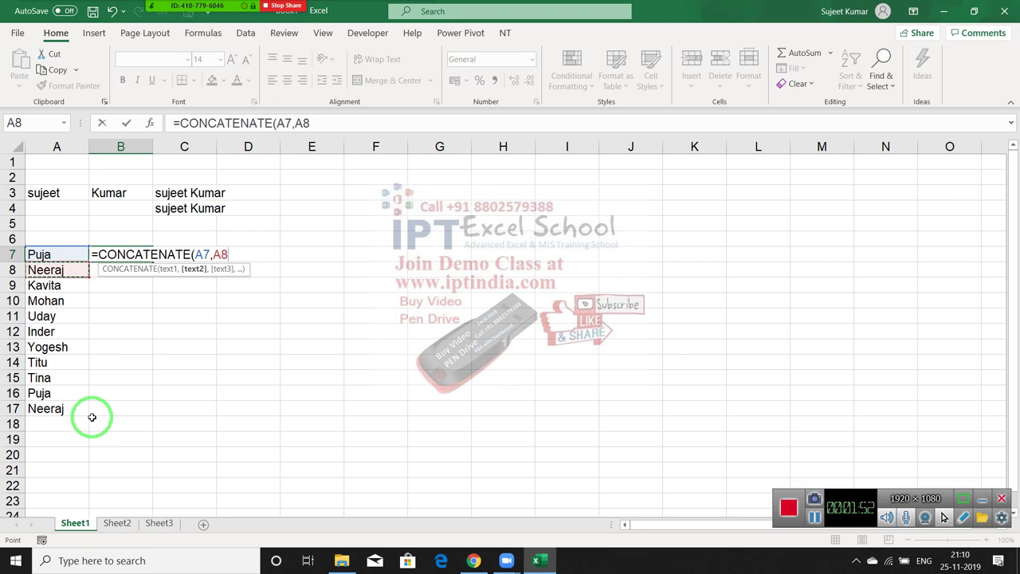
{"action": "type", "text": ","}
{"action": "key", "text": "Down"}
{"action": "key", "text": "Left"}
{"action": "key", "text": "Down"}
{"action": "type", "text": ","}
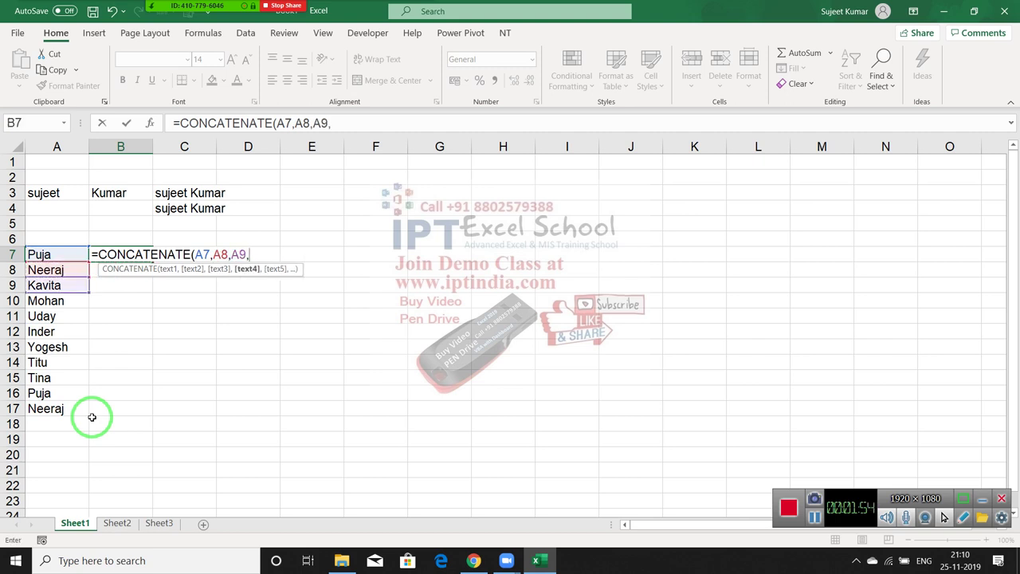
{"action": "key", "text": "Escape"}
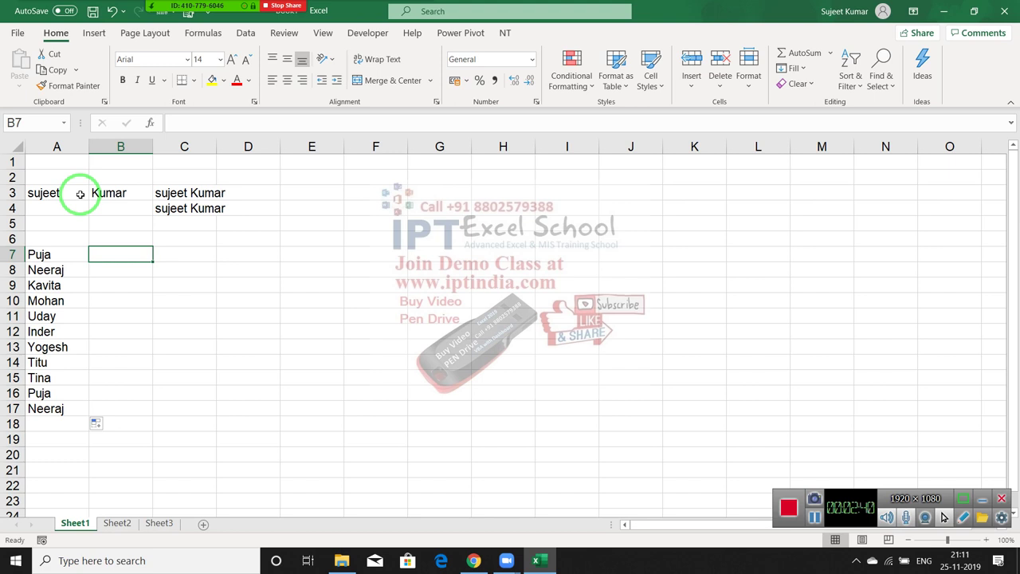
- Enter =CONCAT(A7:A17) in B7 to run all eleven names together
{"action": "type", "text": "c"}
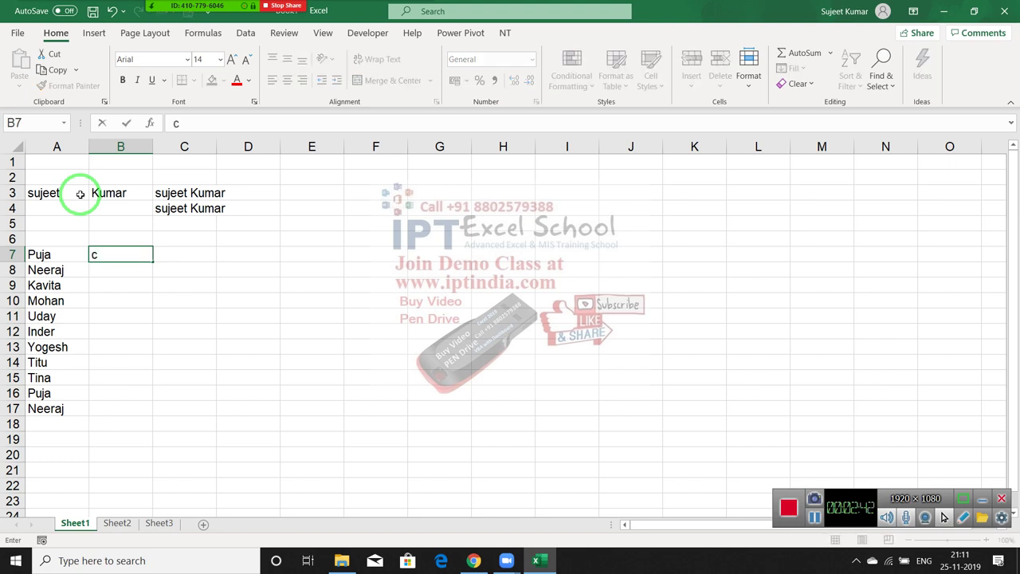
{"action": "type", "text": "on"}
{"action": "key", "text": "BackSpace"}
{"action": "key", "text": "BackSpace"}
{"action": "key", "text": "BackSpace"}
{"action": "type", "text": "=c"}
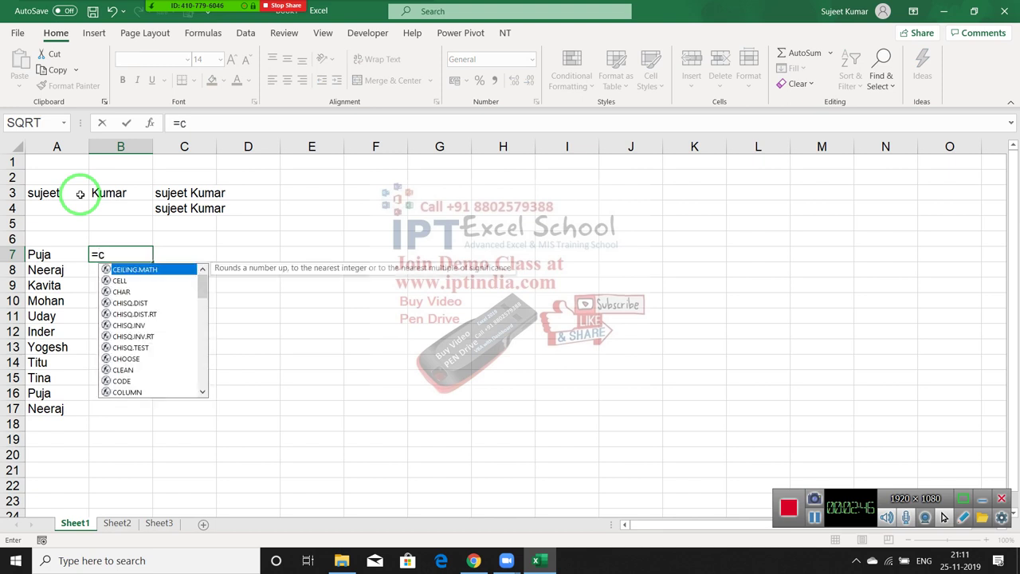
{"action": "type", "text": "on"}
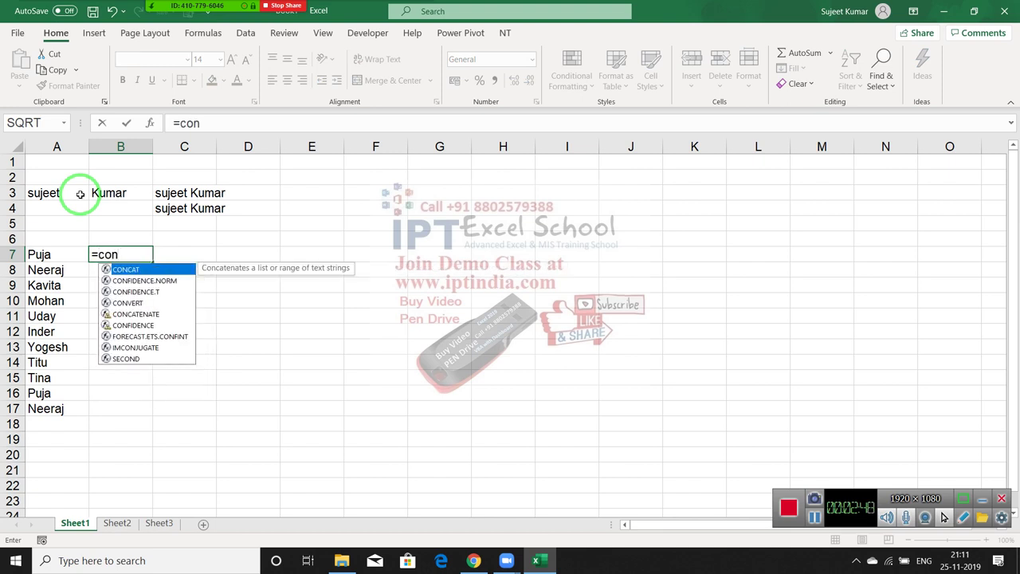
{"action": "key", "text": "Tab"}
{"action": "key", "text": "Left"}
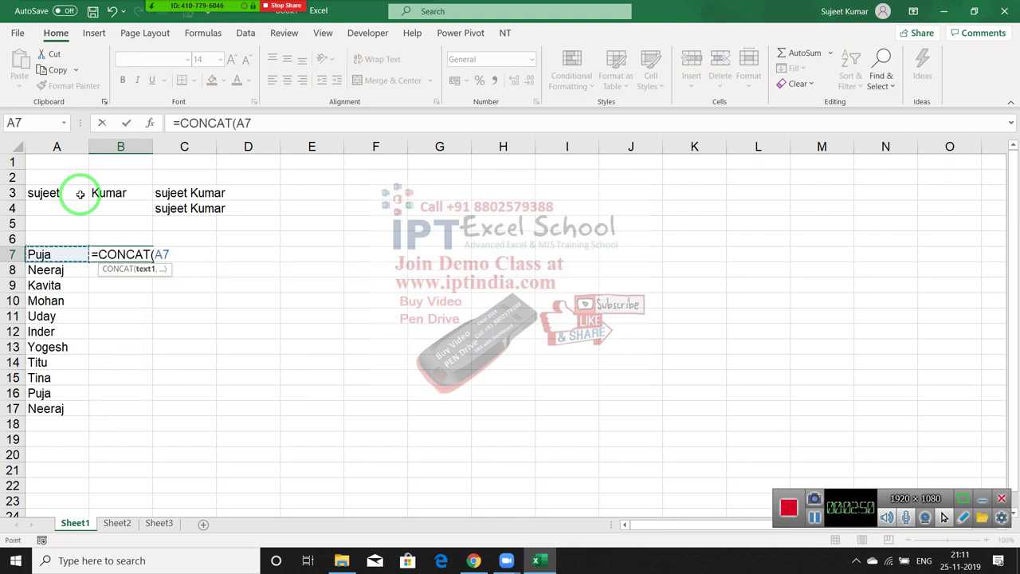
{"action": "key", "text": "ctrl+shift+Down"}
{"action": "key", "text": "Return"}
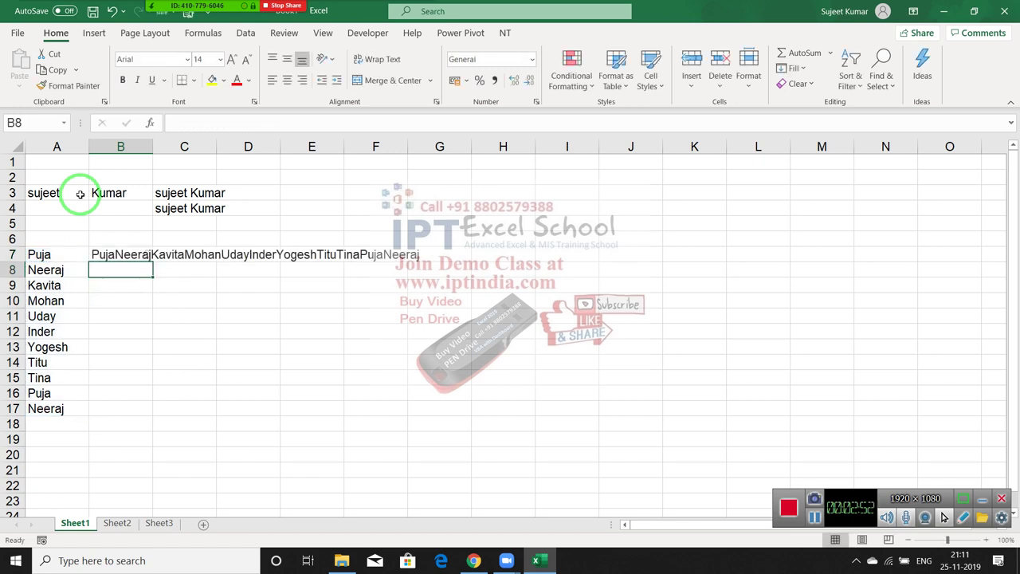
{"action": "key", "text": "Up"}
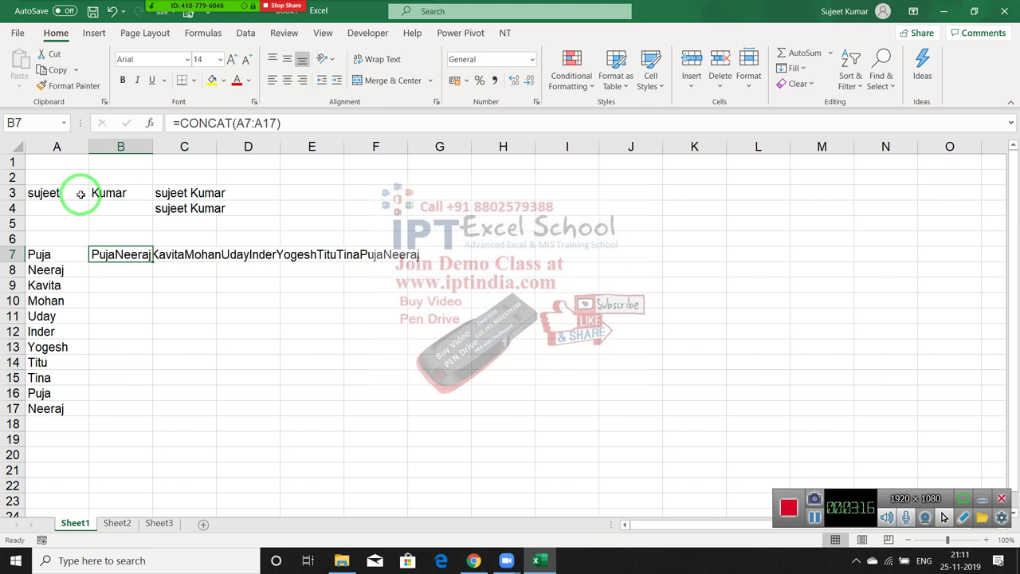
- Start a formula in B8, then clear the broken entry
{"action": "left_click", "coordinate": [105, 276]}
{"action": "type", "text": "="}
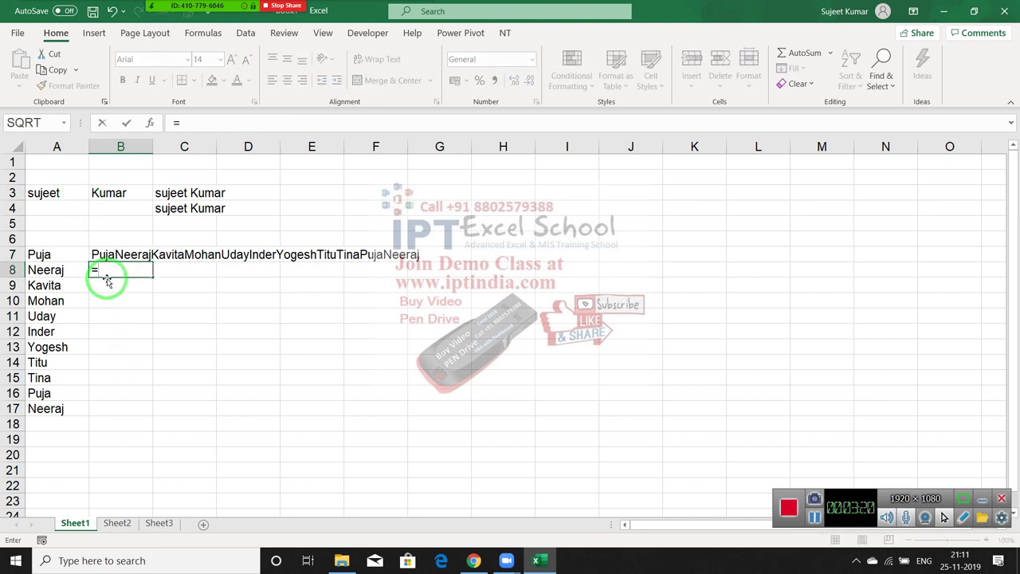
{"action": "type", "text": "te"}
{"action": "left_click", "coordinate": [104, 301]}
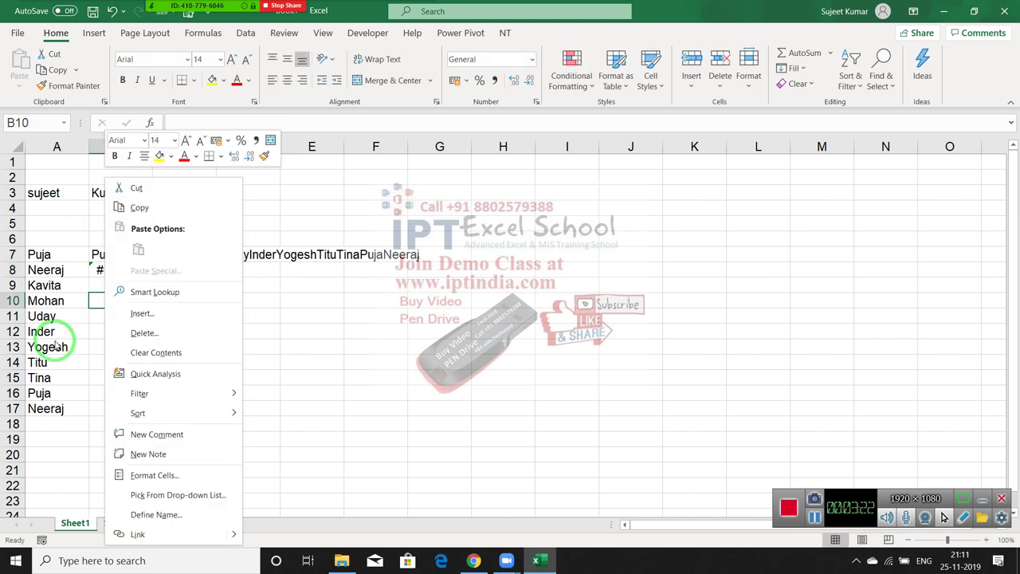
{"action": "left_click", "coordinate": [193, 499]}
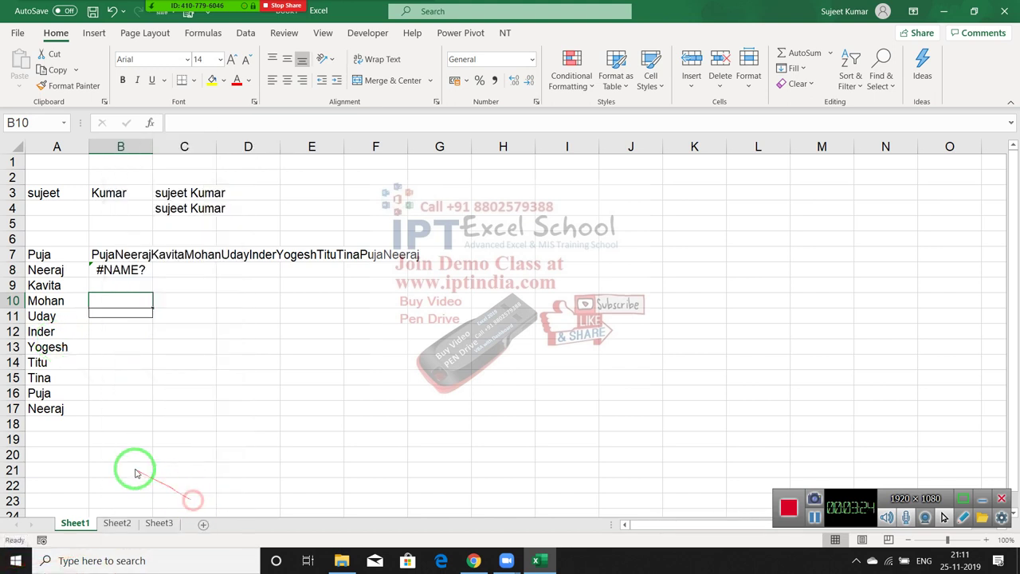
{"action": "left_click", "coordinate": [136, 270]}
{"action": "key", "text": "Delete"}
- Enter =TEXTJOIN(",",,A7:A17) in B8 to list the names comma-separated
{"action": "type", "text": "="}
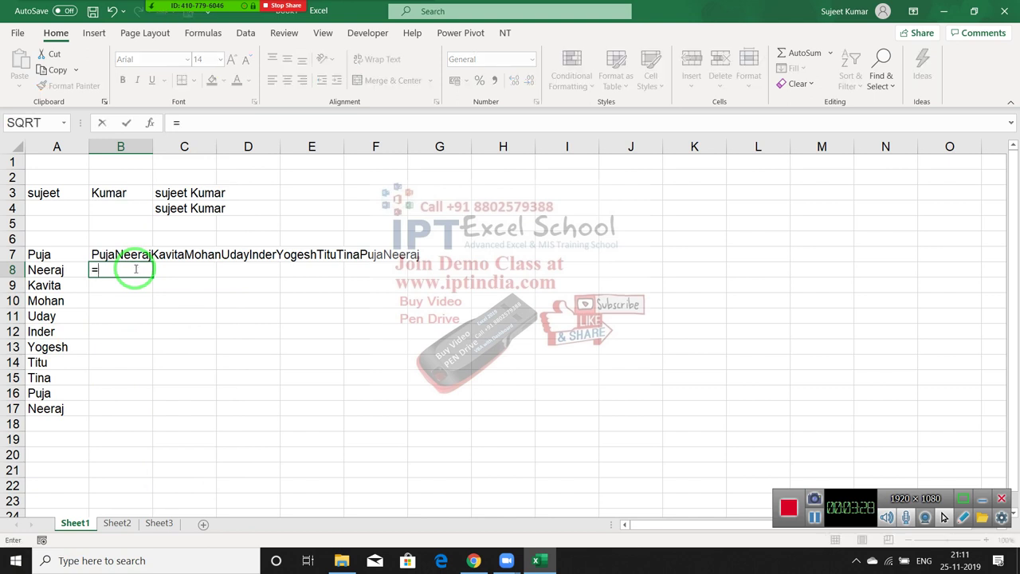
{"action": "type", "text": "tex"}
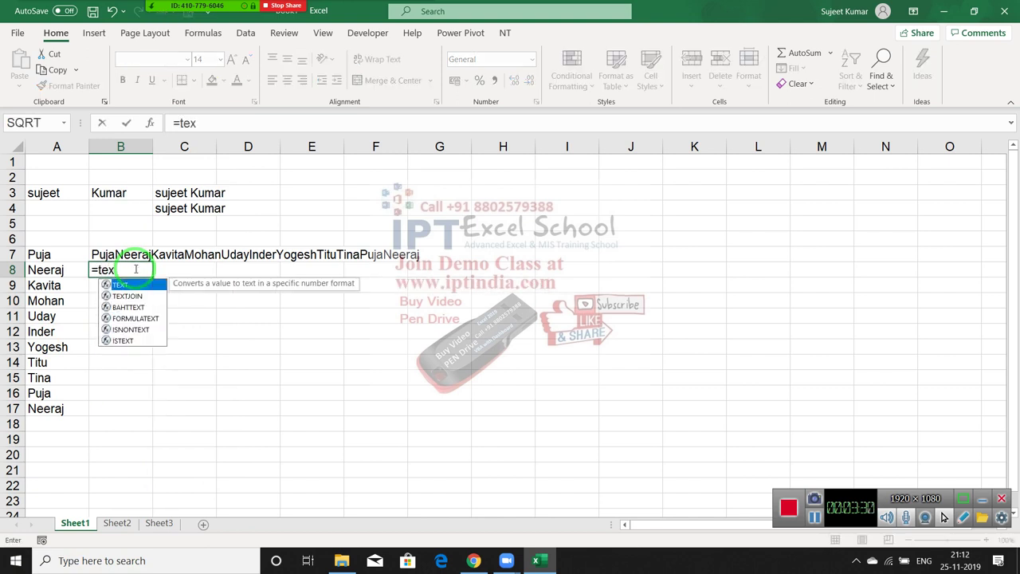
{"action": "key", "text": "Down"}
{"action": "key", "text": "Tab"}
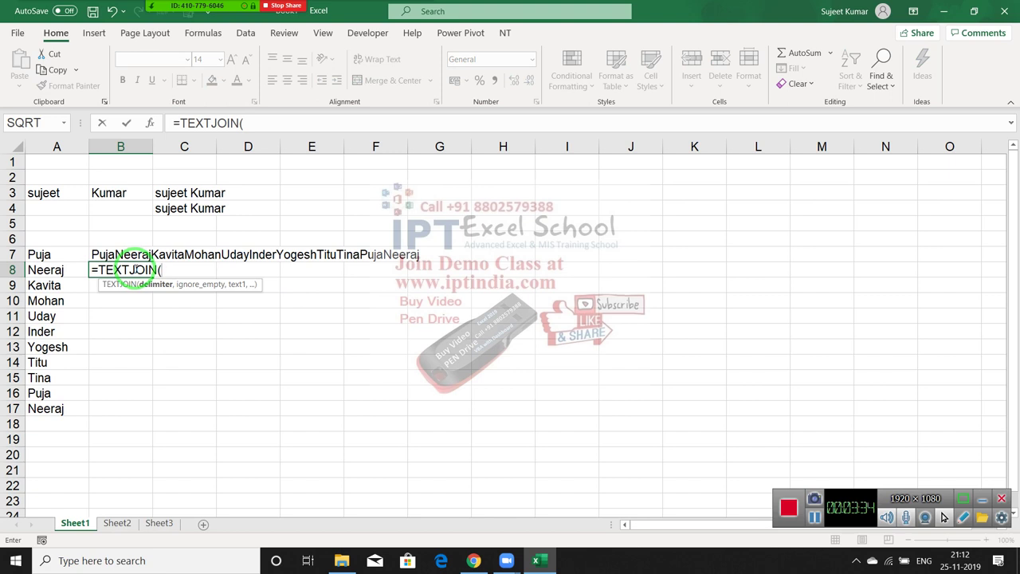
{"action": "type", "text": "\""}
{"action": "type", "text": ",\""}
{"action": "type", "text": ","}
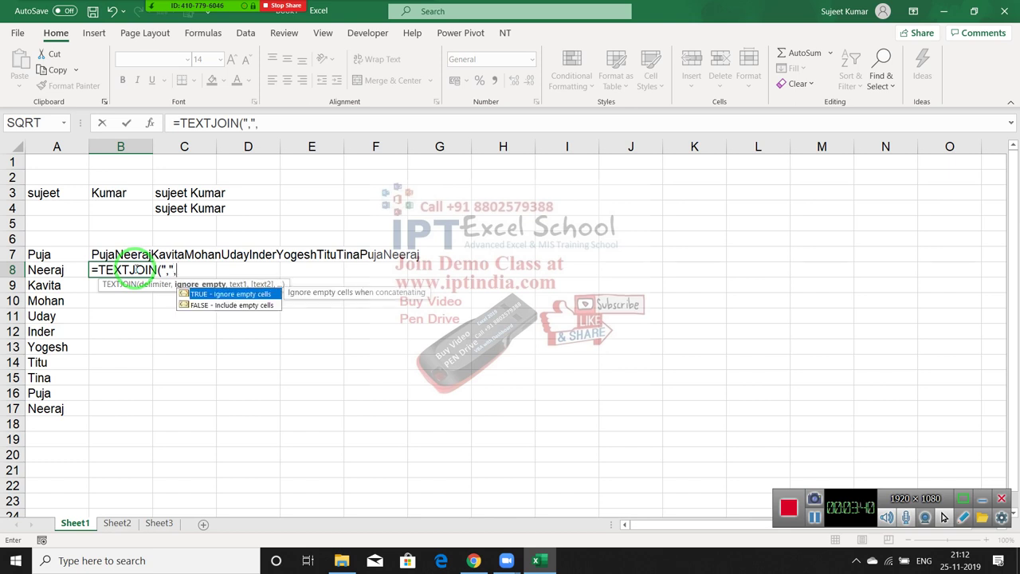
{"action": "type", "text": ","}
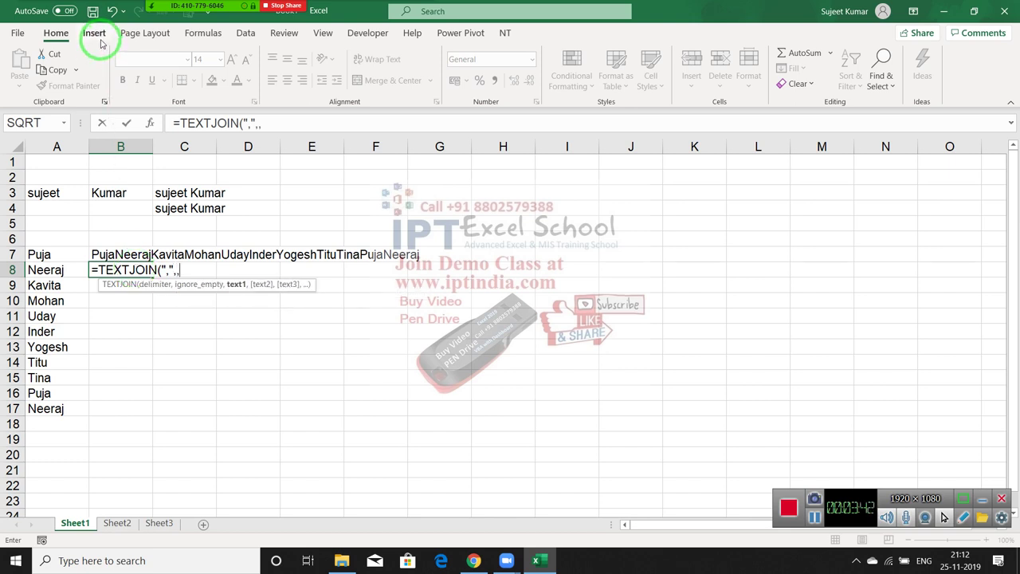
{"action": "key", "text": "Left"}
{"action": "key", "text": "Up"}
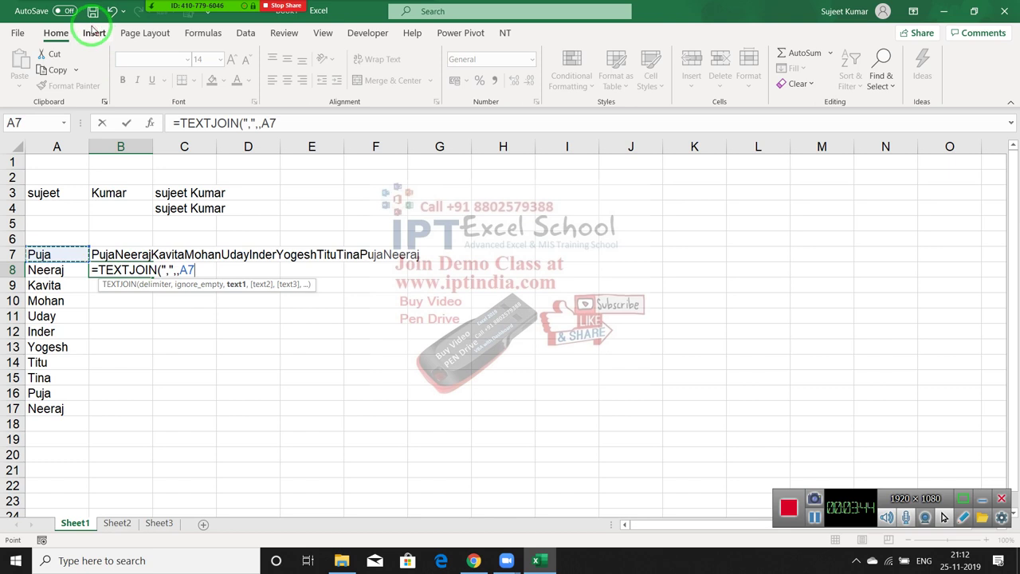
{"action": "key", "text": "ctrl+shift+Down"}
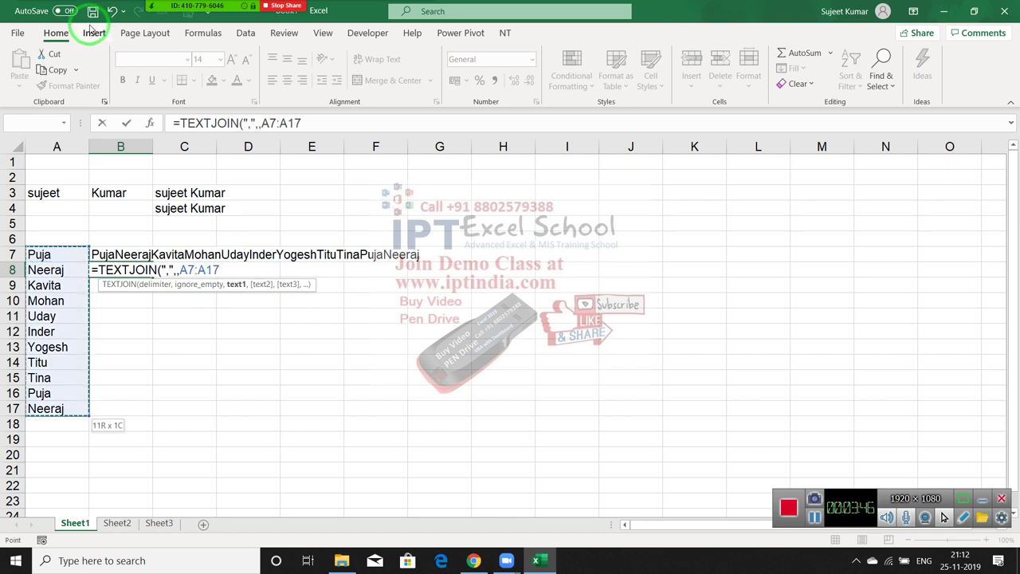
{"action": "key", "text": "Return"}
{"action": "key", "text": "Up"}
{"action": "key", "text": "Down"}
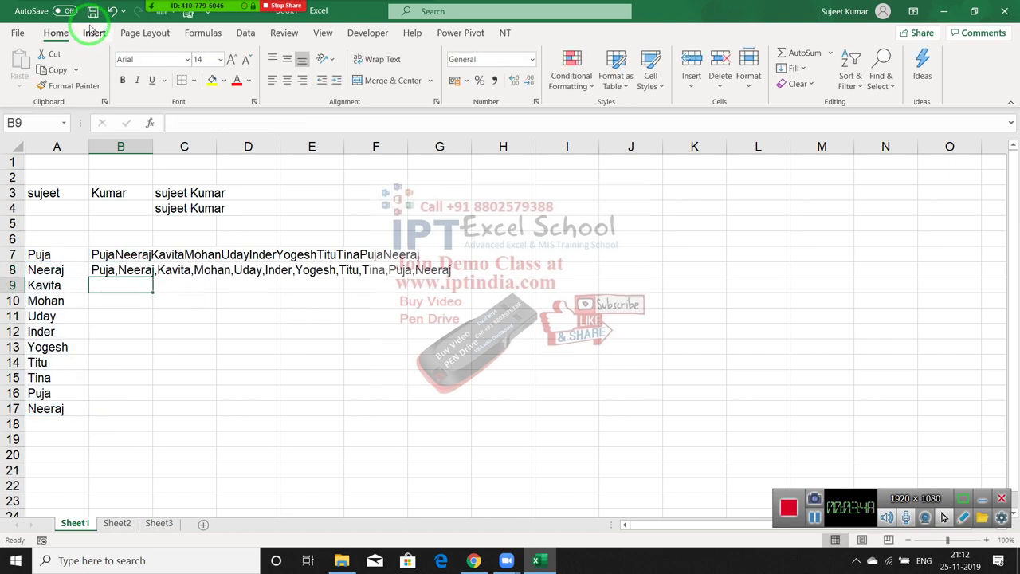
{"action": "key", "text": "Down"}
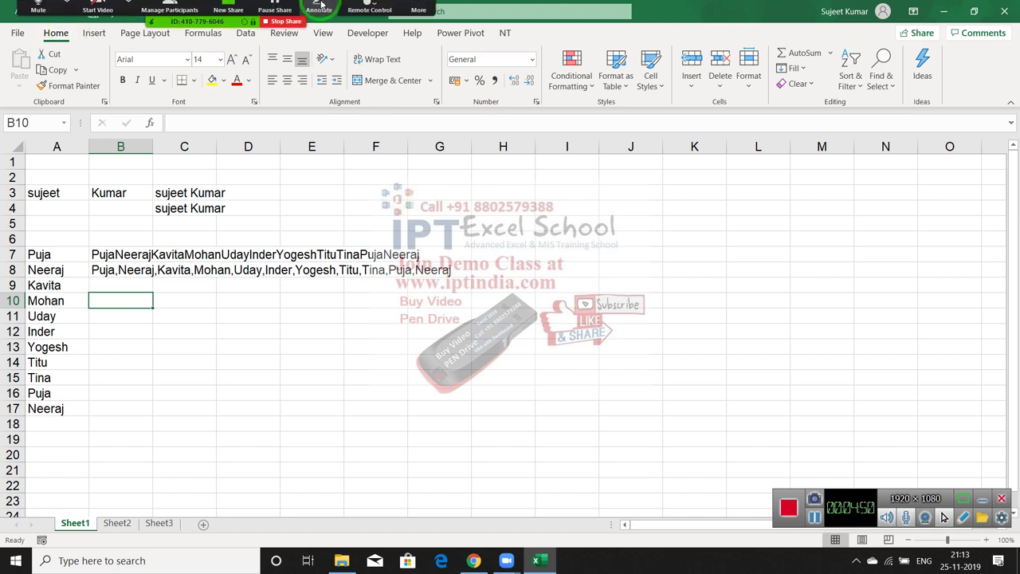
- Display the Formulas function library and select B8 to inspect its TEXTJOIN formula
{"action": "left_click", "coordinate": [203, 282]}
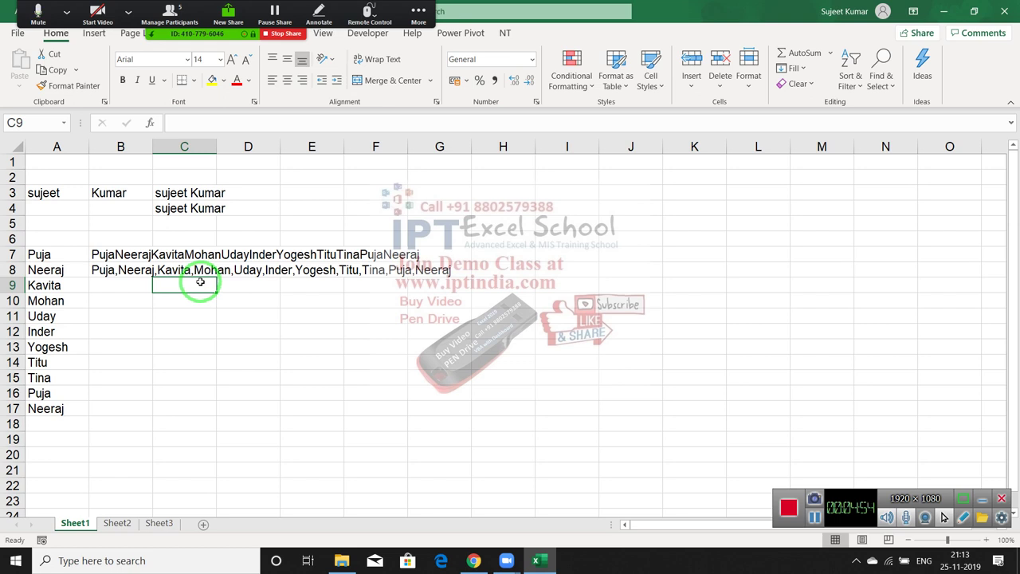
{"action": "left_click", "coordinate": [128, 314]}
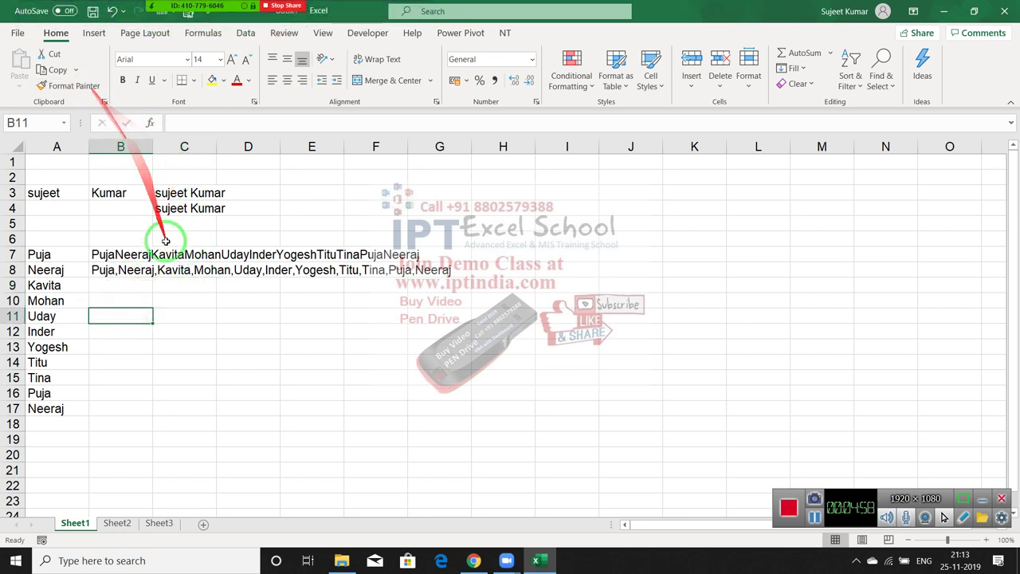
{"action": "left_click", "coordinate": [200, 35]}
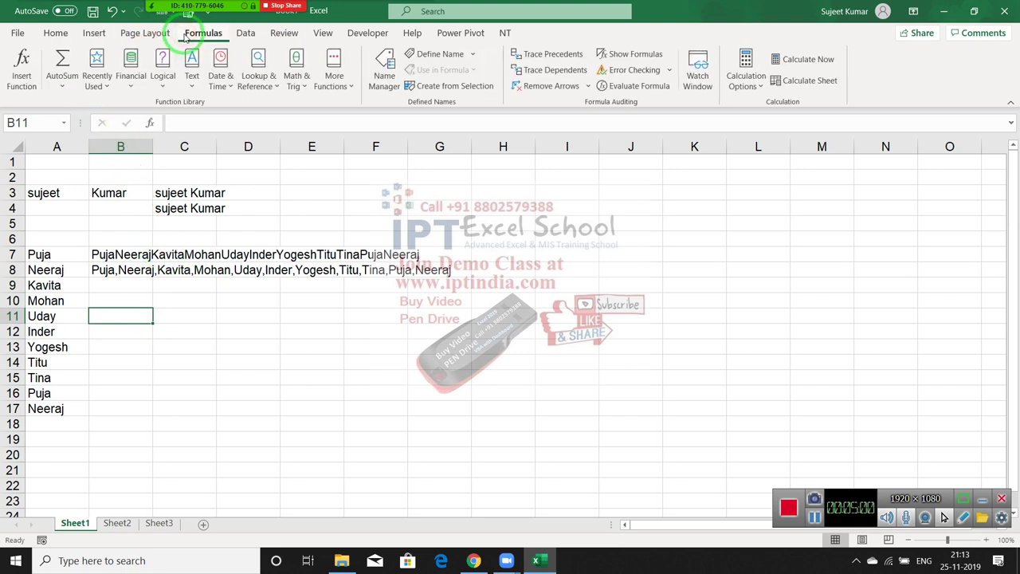
{"action": "left_click", "coordinate": [135, 271]}
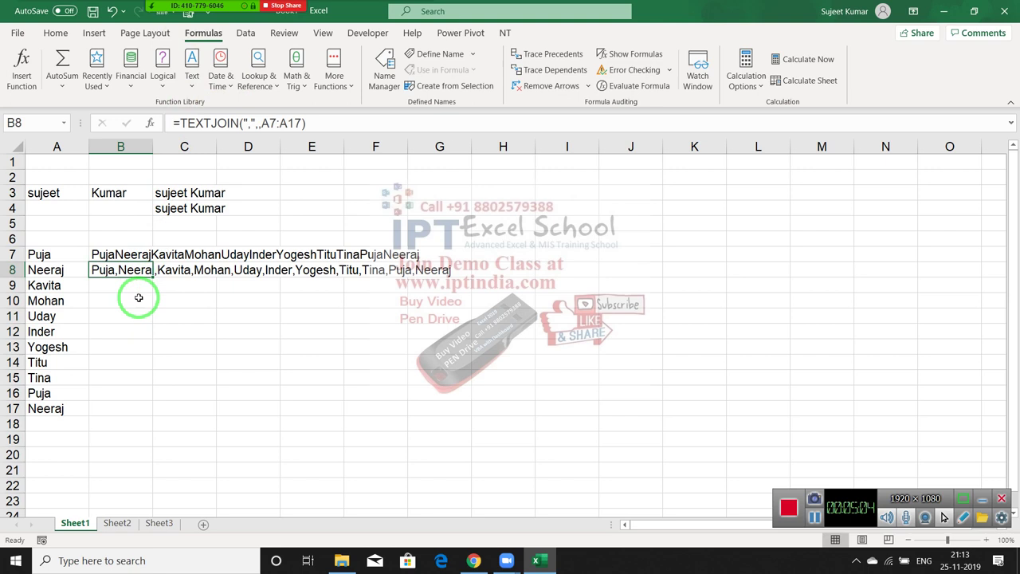
{"action": "scroll", "coordinate": [138, 297], "scroll_direction": "down", "scroll_amount": 3}
- Enter 01-Jan in C19 and today's date 25-11-2019 in D19
{"action": "left_click", "coordinate": [209, 300]}
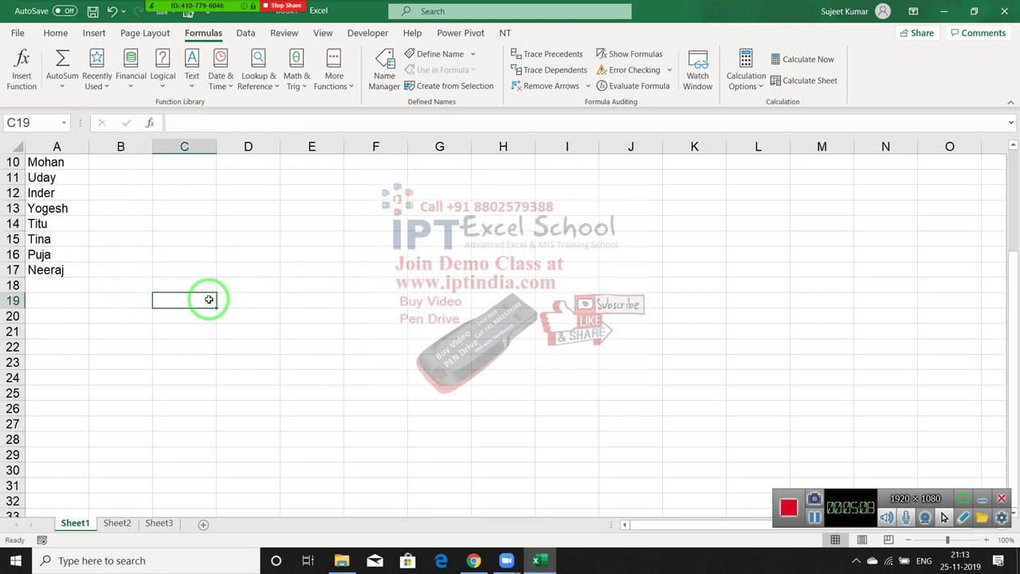
{"action": "type", "text": "1/1"}
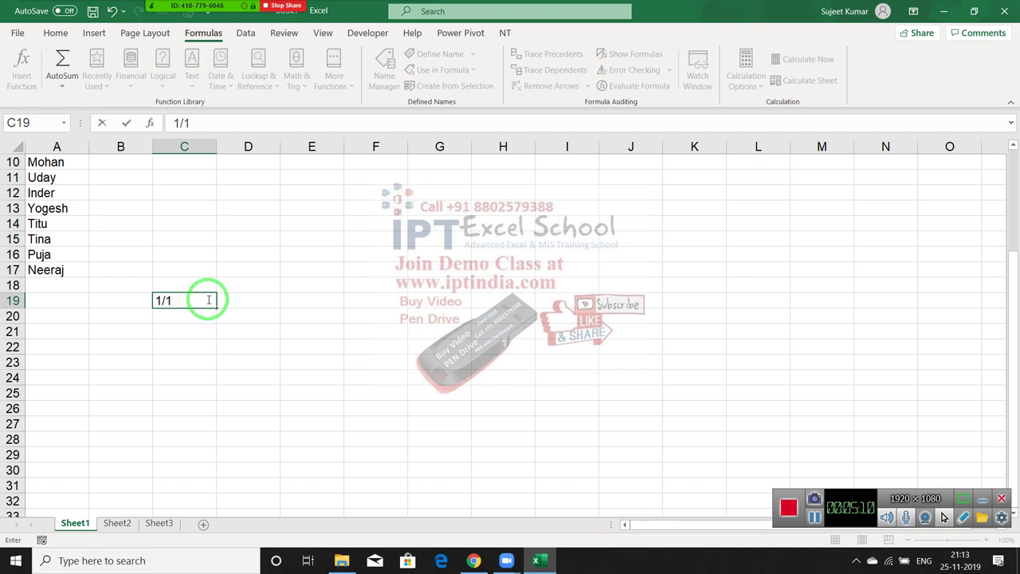
{"action": "key", "text": "Tab"}
{"action": "key", "text": "ctrl+semicolon"}
{"action": "key", "text": "Tab"}
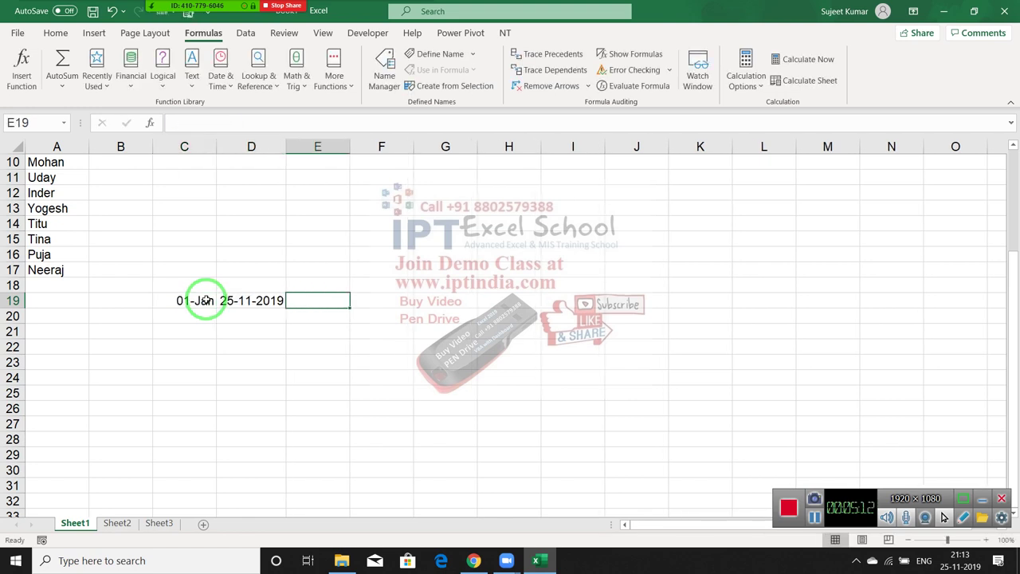
- Join the dates in E19 with =C19&" To "&D19, giving 43466 To 43794
{"action": "type", "text": "="}
{"action": "key", "text": "Left"}
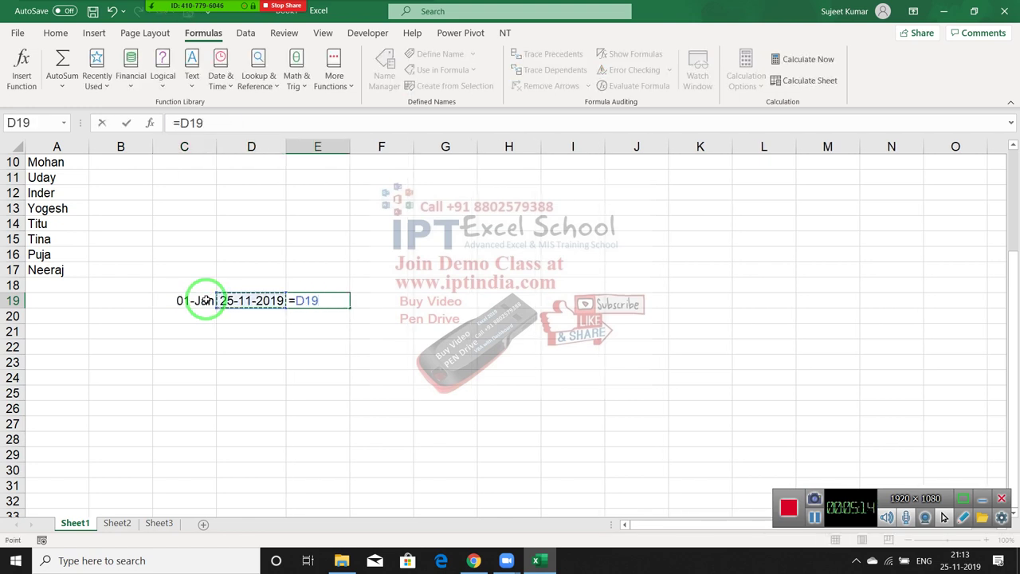
{"action": "key", "text": "Left"}
{"action": "type", "text": "&\""}
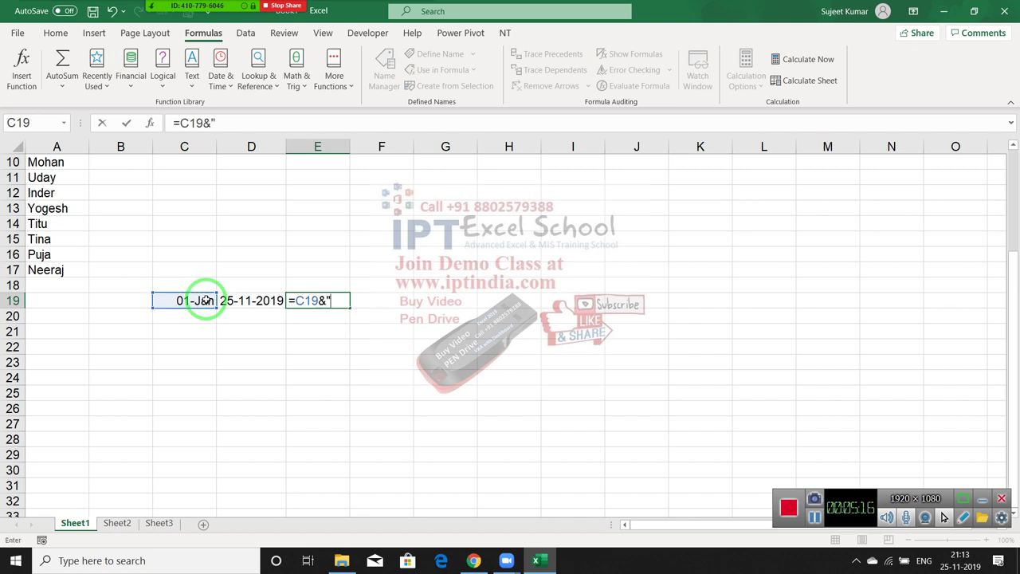
{"action": "type", "text": " T"}
{"action": "type", "text": "o \""}
{"action": "type", "text": "&"}
{"action": "key", "text": "Left"}
{"action": "key", "text": "Return"}
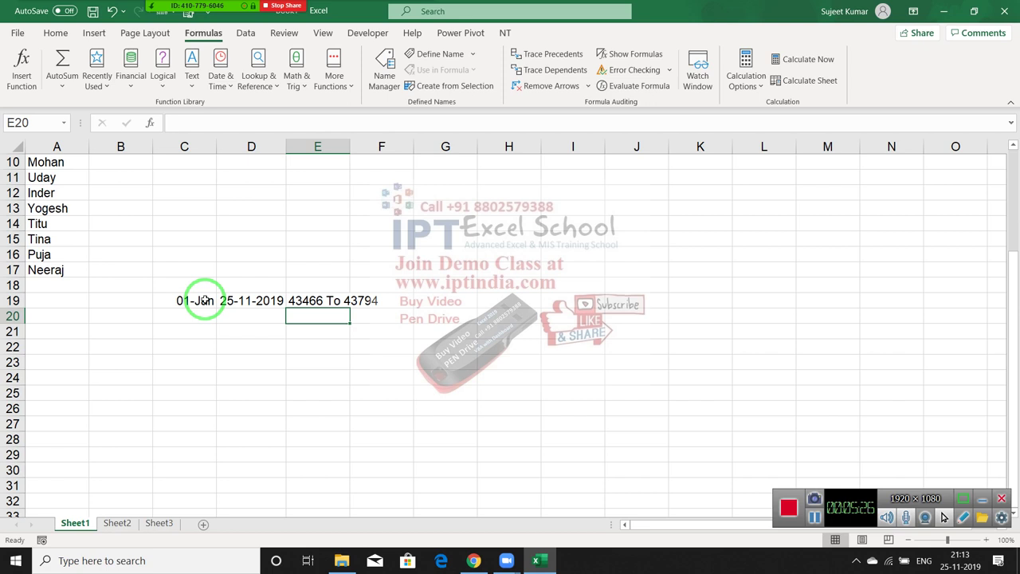
- Briefly show C19 as its serial number, then undo the format change
{"action": "key", "text": "Up"}
{"action": "key", "text": "Left"}
{"action": "key", "text": "Left"}
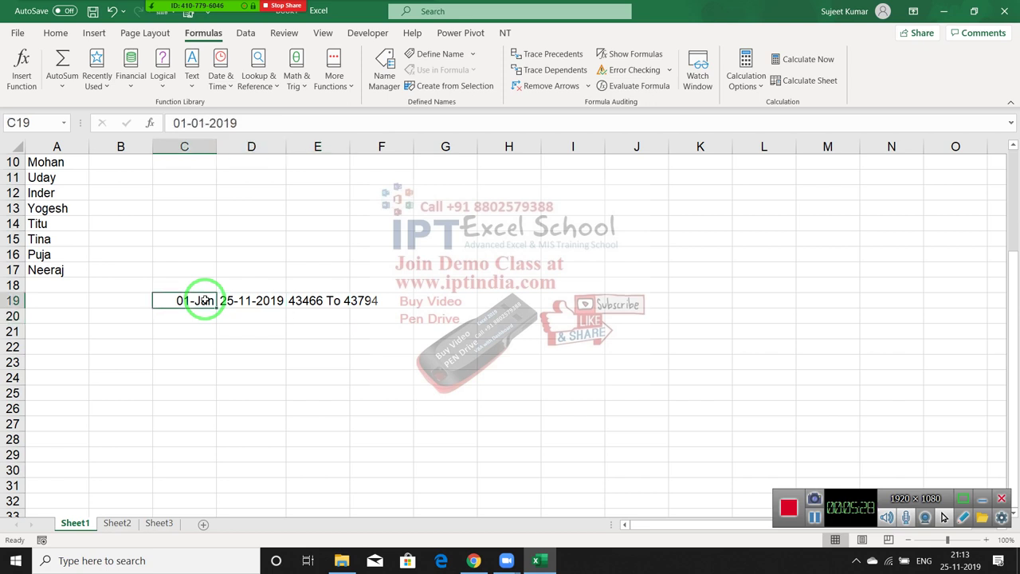
{"action": "key", "text": "ctrl+shift+grave"}
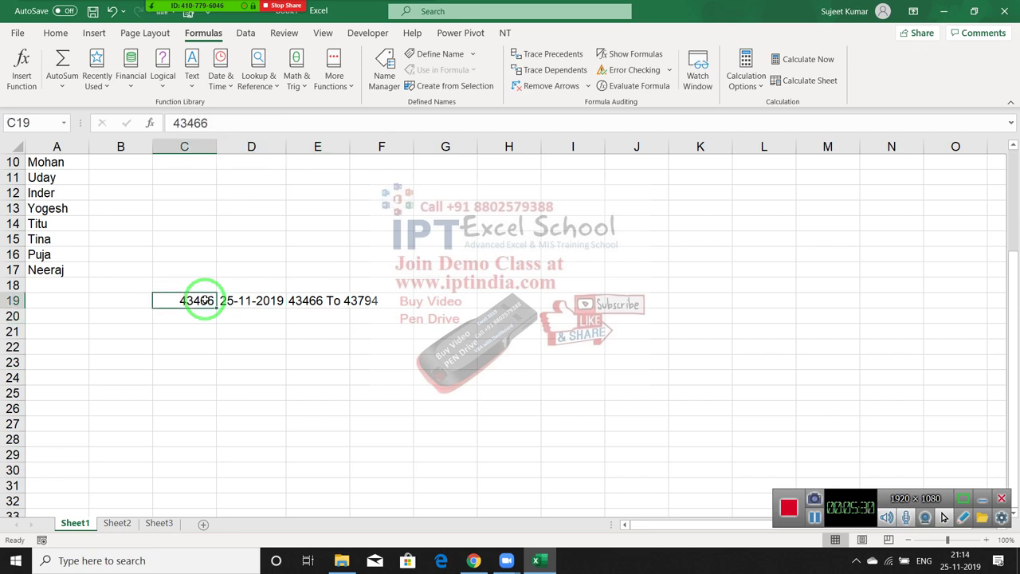
{"action": "key", "text": "Down"}
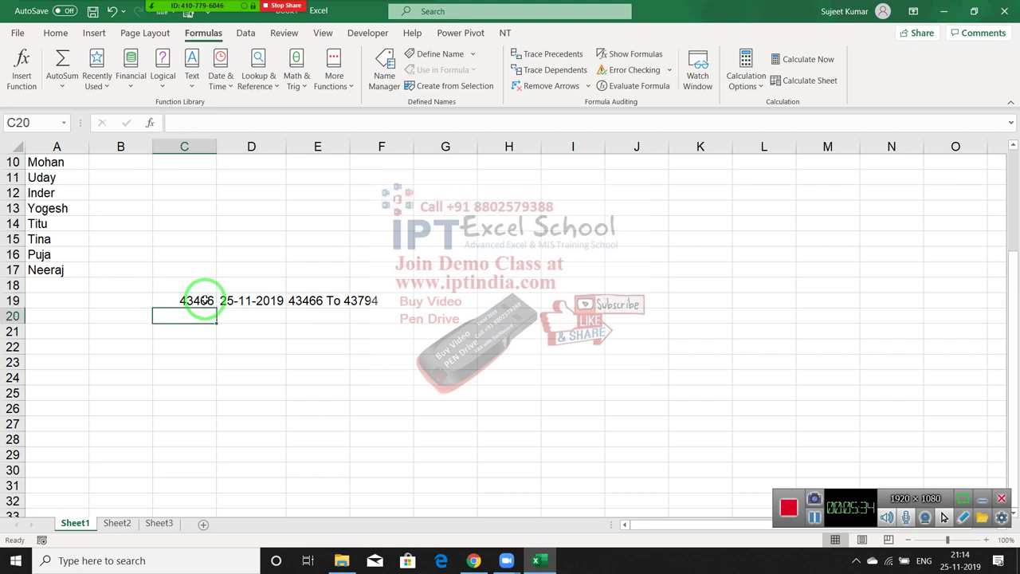
{"action": "key", "text": "ctrl+z"}
{"action": "key", "text": "Right"}
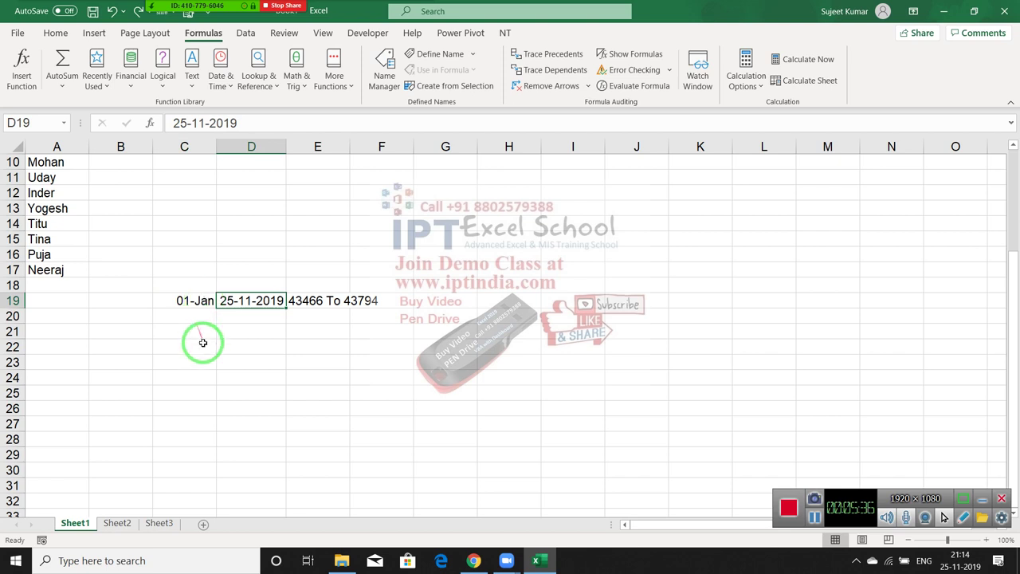
{"action": "left_click", "coordinate": [210, 319]}
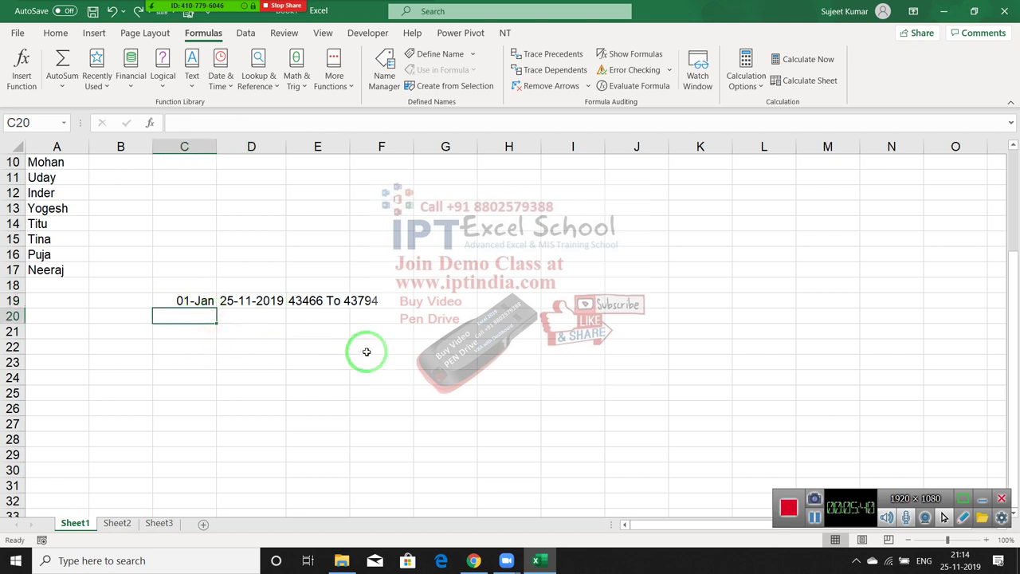
- Enter =TEXT(C19,"DD-MMM=YY") in C20, showing 01-Jan=19
{"action": "type", "text": "=te"}
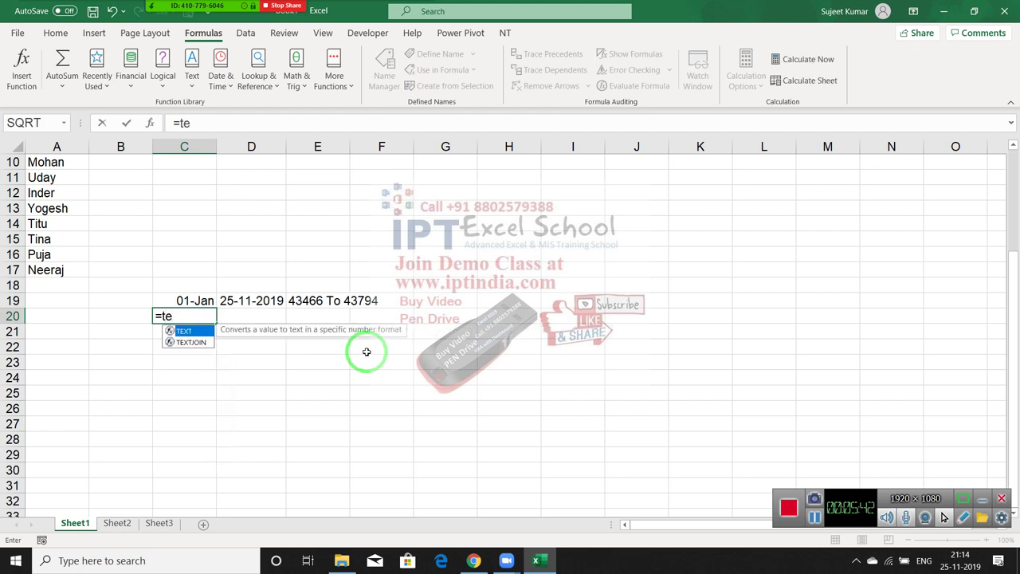
{"action": "key", "text": "Tab"}
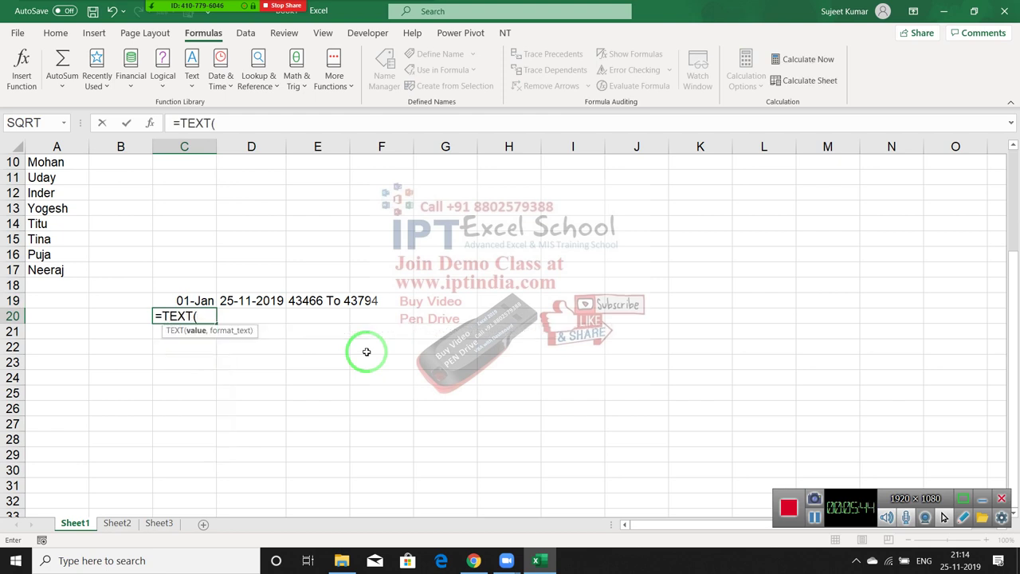
{"action": "key", "text": "Up"}
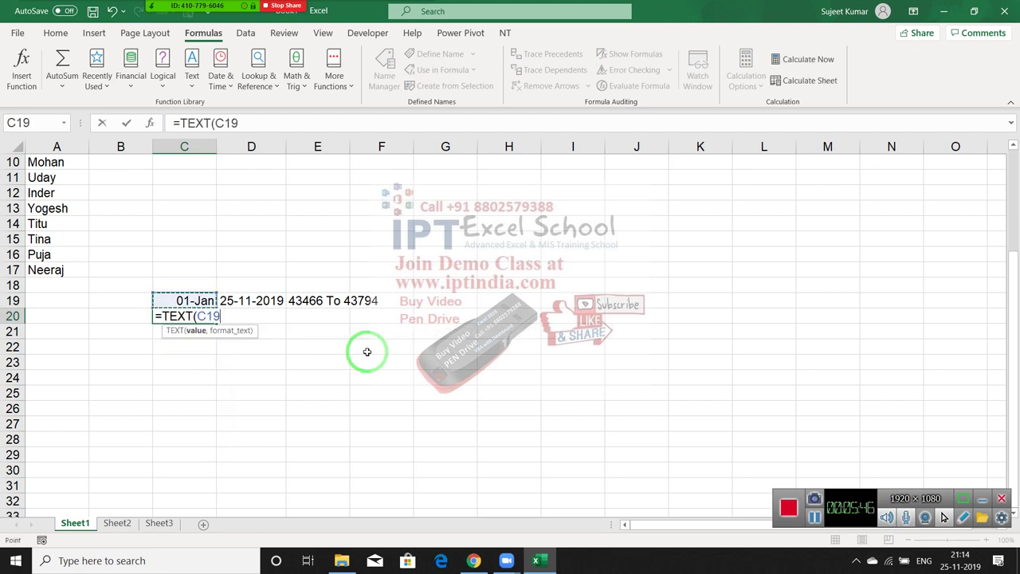
{"action": "type", "text": ",\"D"}
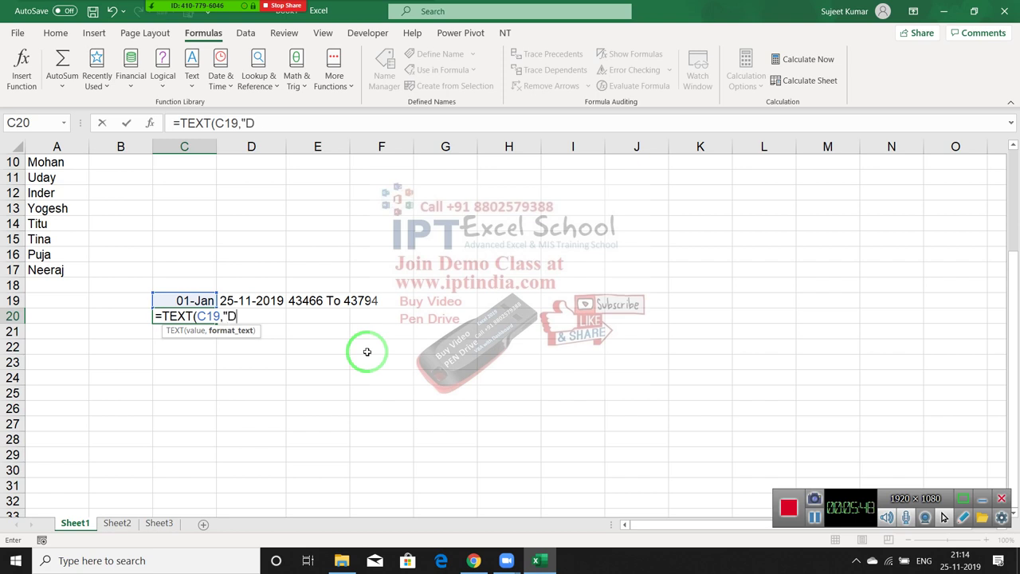
{"action": "type", "text": "D-"}
{"action": "type", "text": "MMM="}
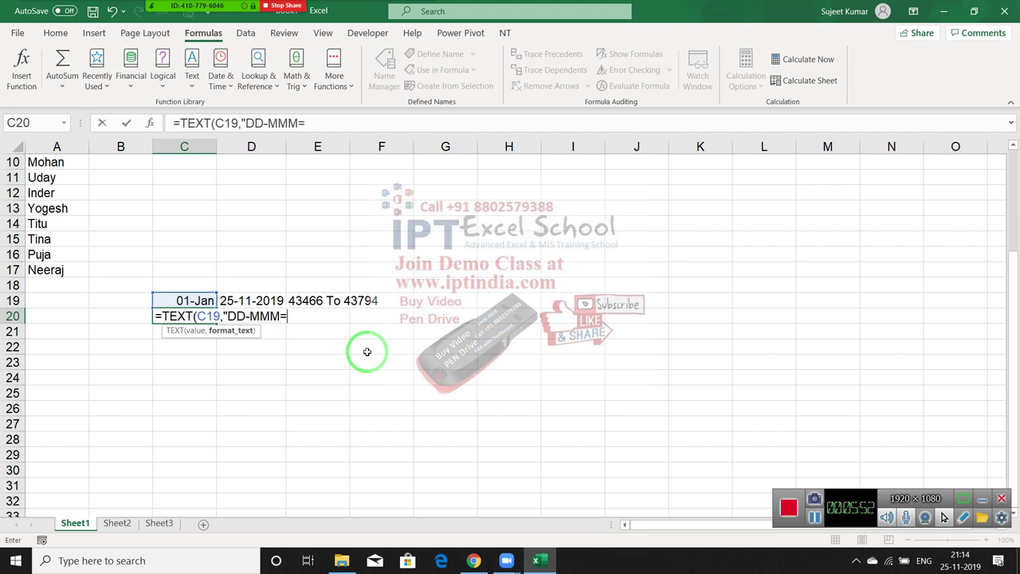
{"action": "type", "text": "YY"}
{"action": "type", "text": "\")"}
{"action": "key", "text": "ctrl+Return"}
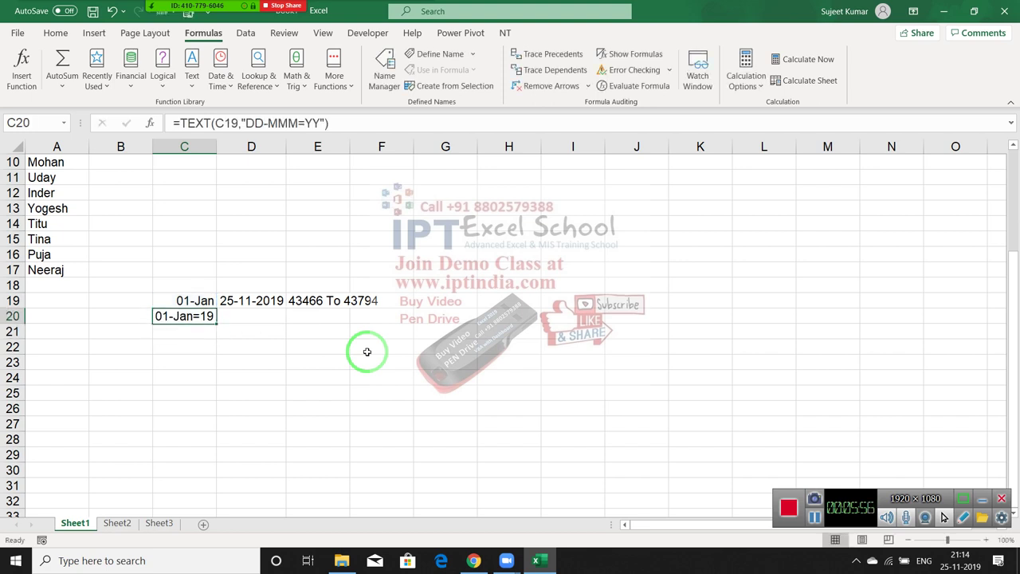
{"action": "key", "text": "Right"}
- Start a TEXT formula in D20 referencing D19, correcting the mistyped function name
{"action": "type", "text": "="}
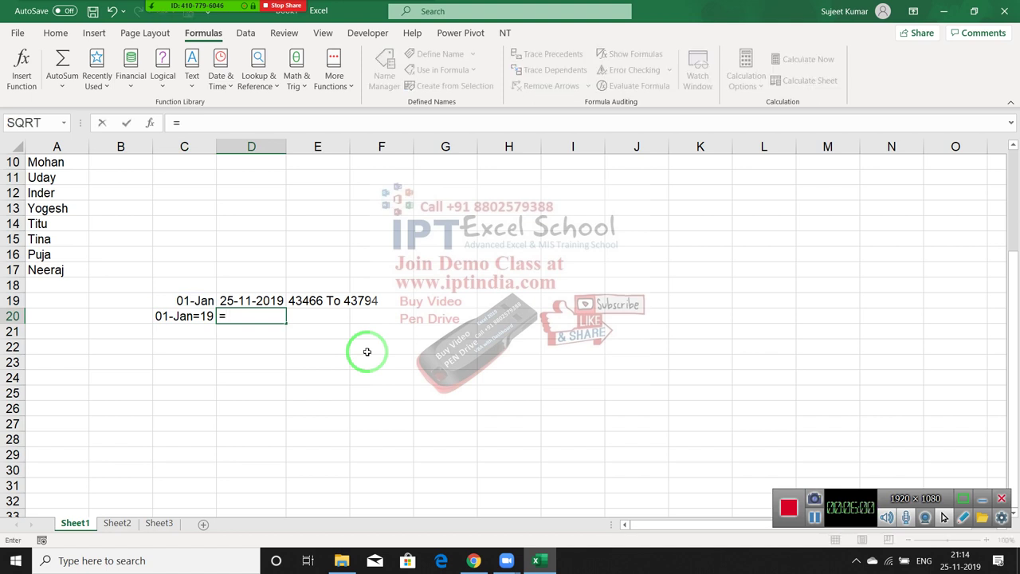
{"action": "type", "text": "te"}
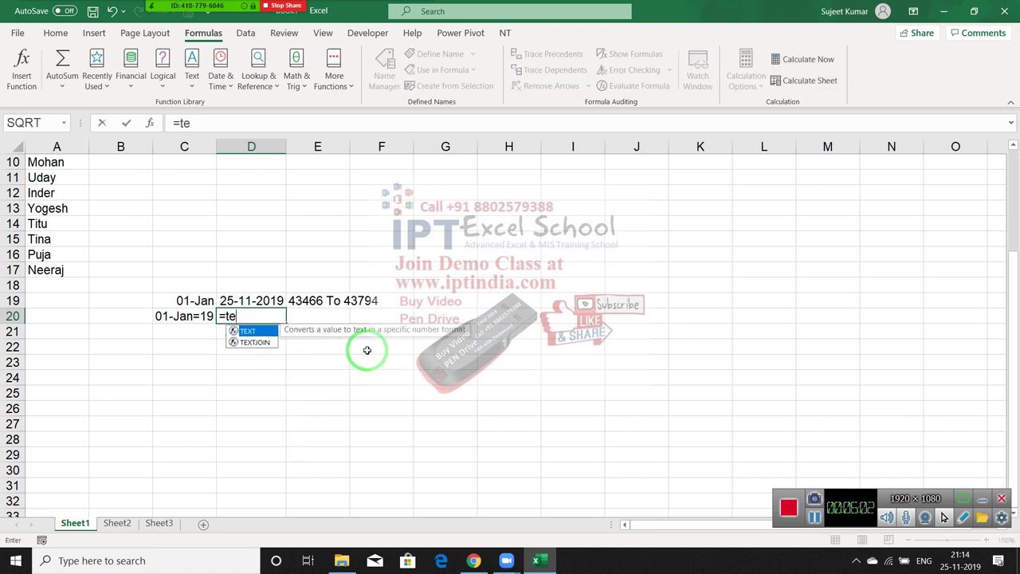
{"action": "key", "text": "Escape"}
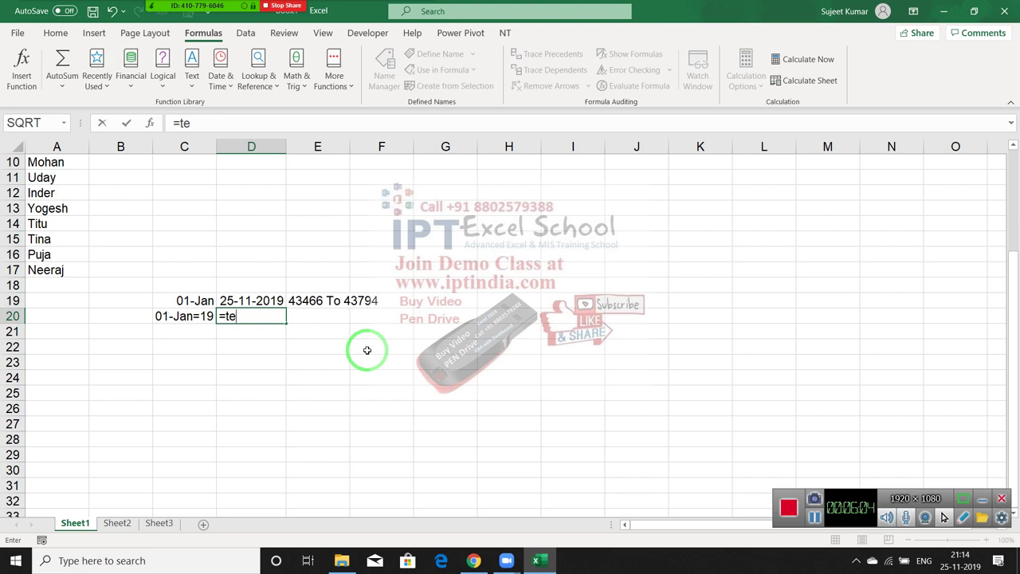
{"action": "key", "text": "Escape"}
{"action": "type", "text": "=TE"}
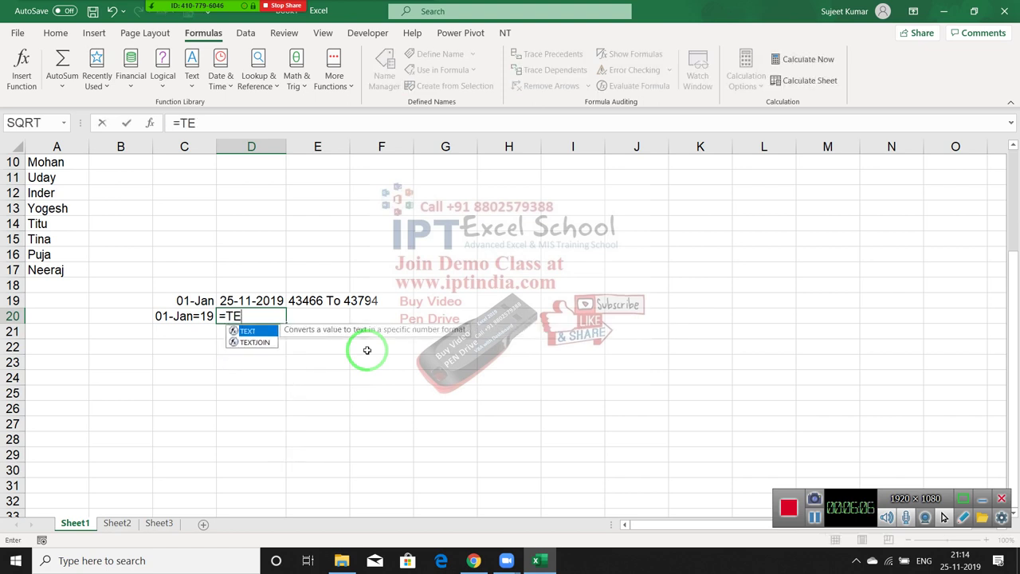
{"action": "type", "text": "S"}
{"action": "key", "text": "BackSpace"}
{"action": "type", "text": "X"}
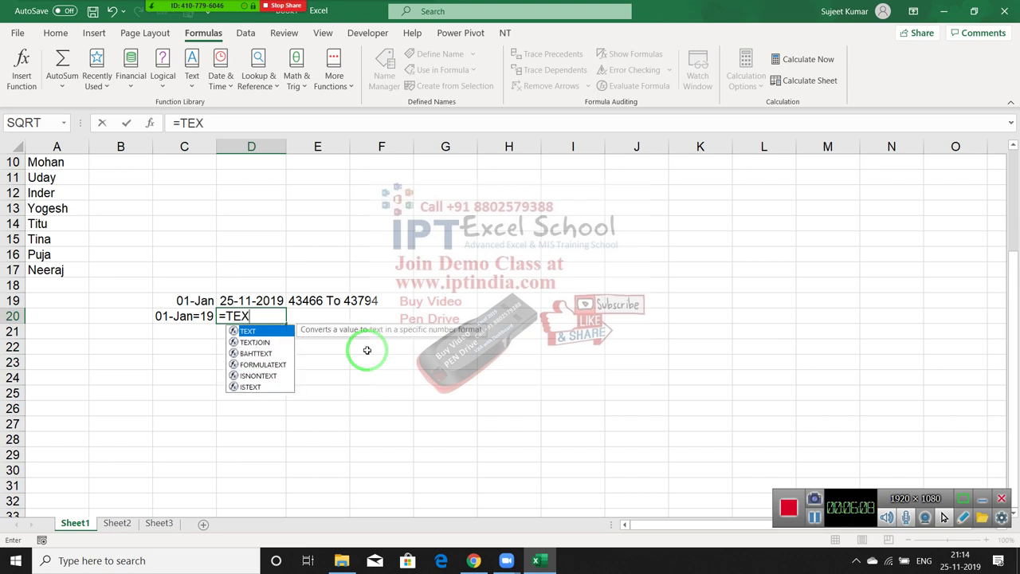
{"action": "key", "text": "Tab"}
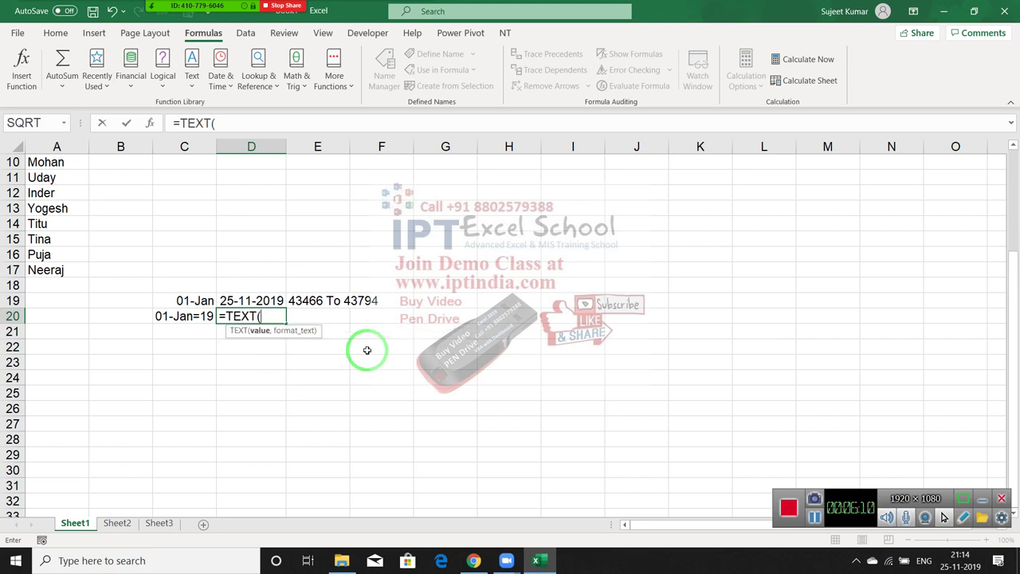
{"action": "key", "text": "Up"}
- Complete D20's format as "DD-mmm-yy", dismissing the error, to show 25-Nov-19
{"action": "type", "text": ",\""}
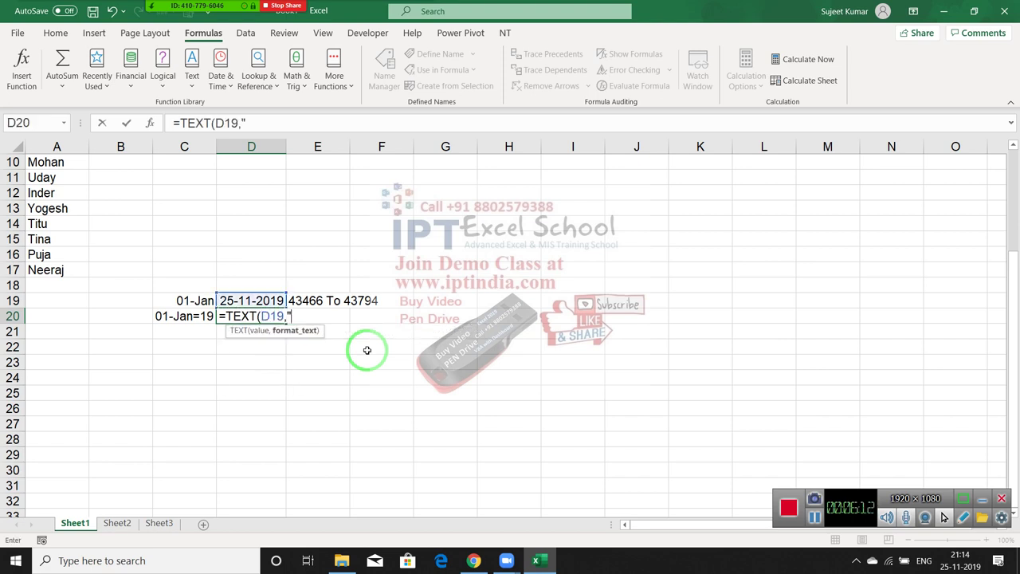
{"action": "type", "text": "d"}
{"action": "key", "text": "BackSpace"}
{"action": "type", "text": "D"}
{"action": "type", "text": "D"}
{"action": "type", "text": ":"}
{"action": "type", "text": "m"}
{"action": "key", "text": "BackSpace"}
{"action": "key", "text": "BackSpace"}
{"action": "type", "text": "-m"}
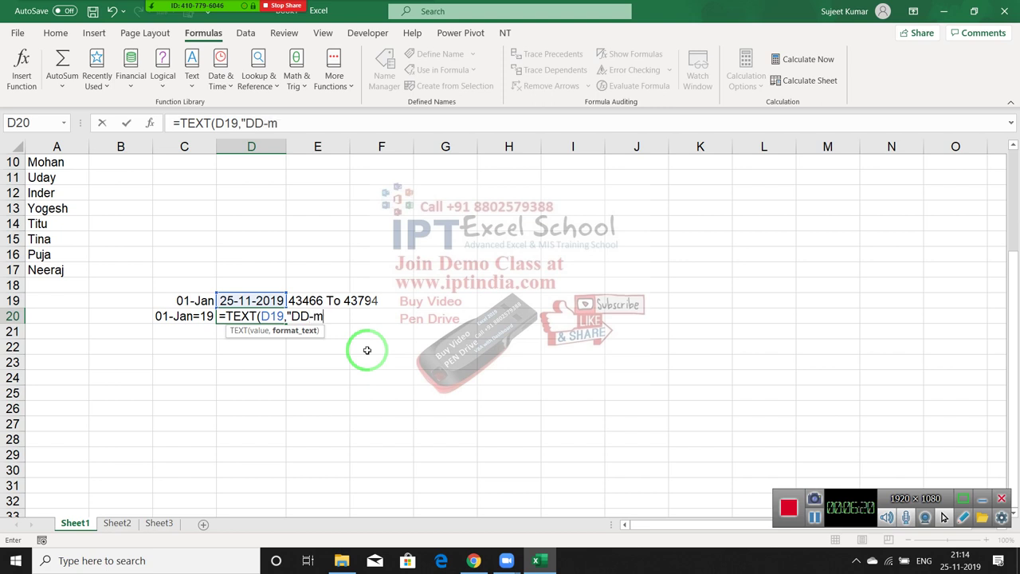
{"action": "type", "text": "mm-"}
{"action": "type", "text": "yy"}
{"action": "key", "text": "Return"}
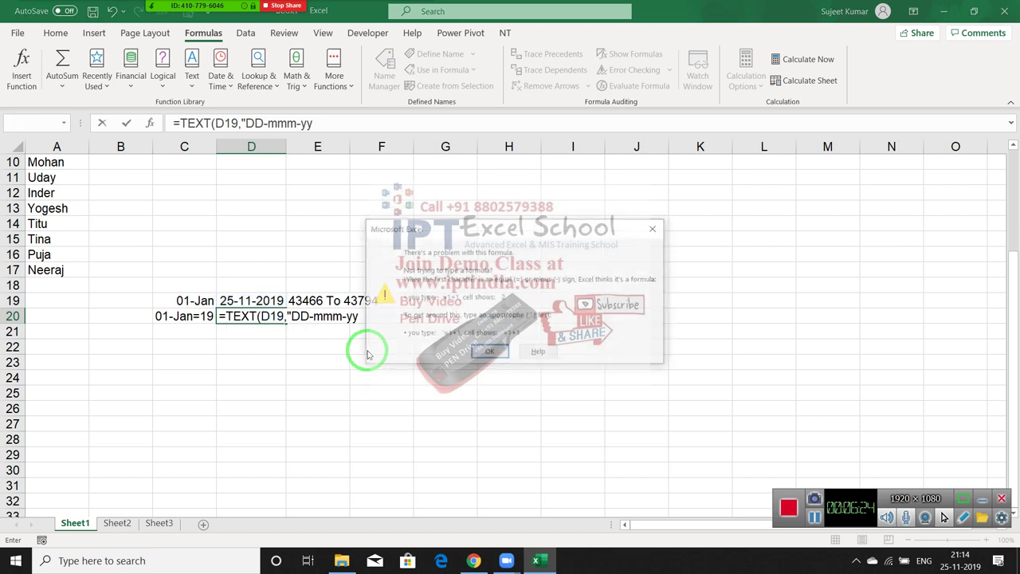
{"action": "key", "text": "Return"}
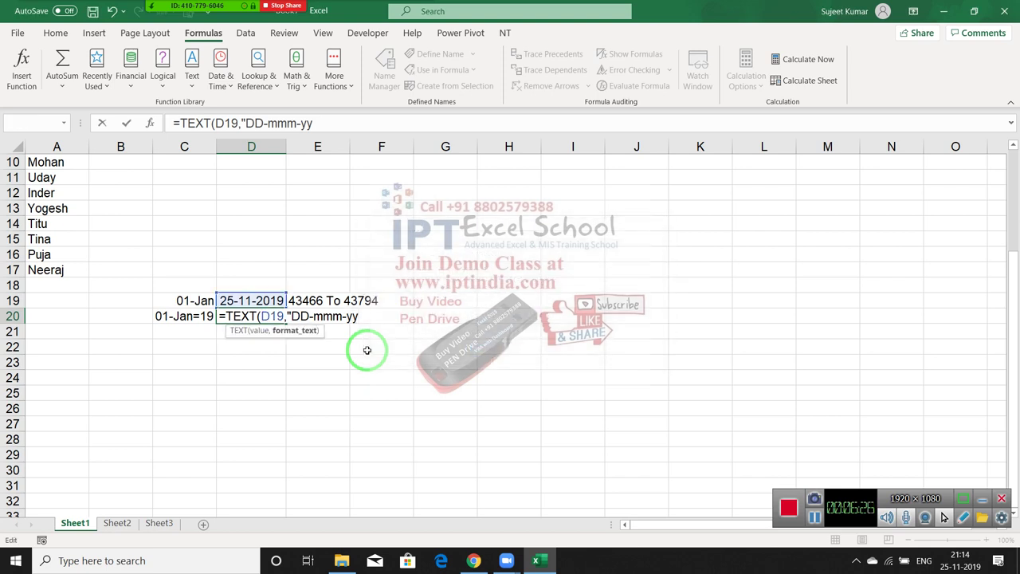
{"action": "type", "text": "\")"}
{"action": "key", "text": "Return"}
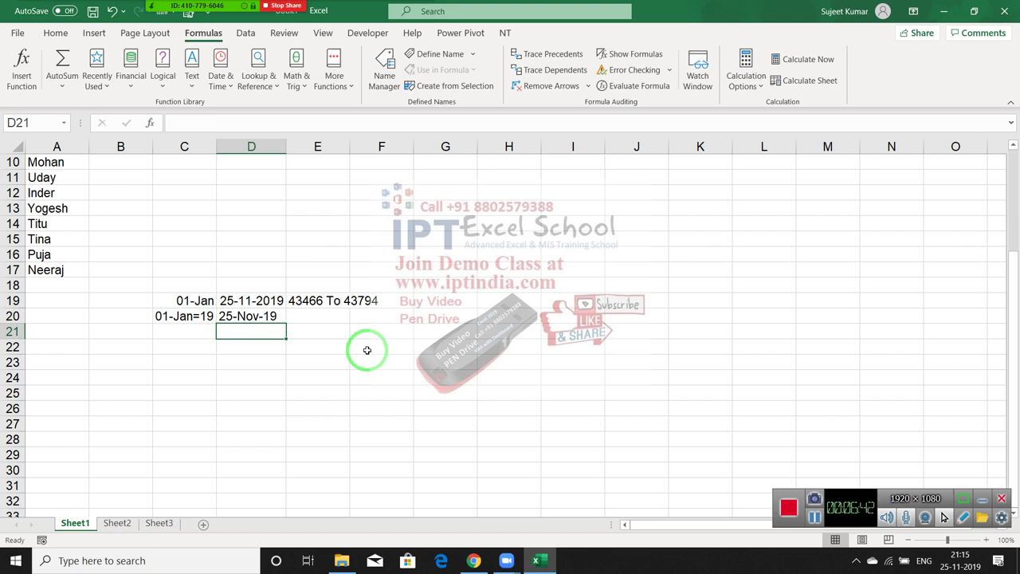
{"action": "key", "text": "Up"}
{"action": "key", "text": "Right"}
{"action": "key", "text": "ctrl+d"}
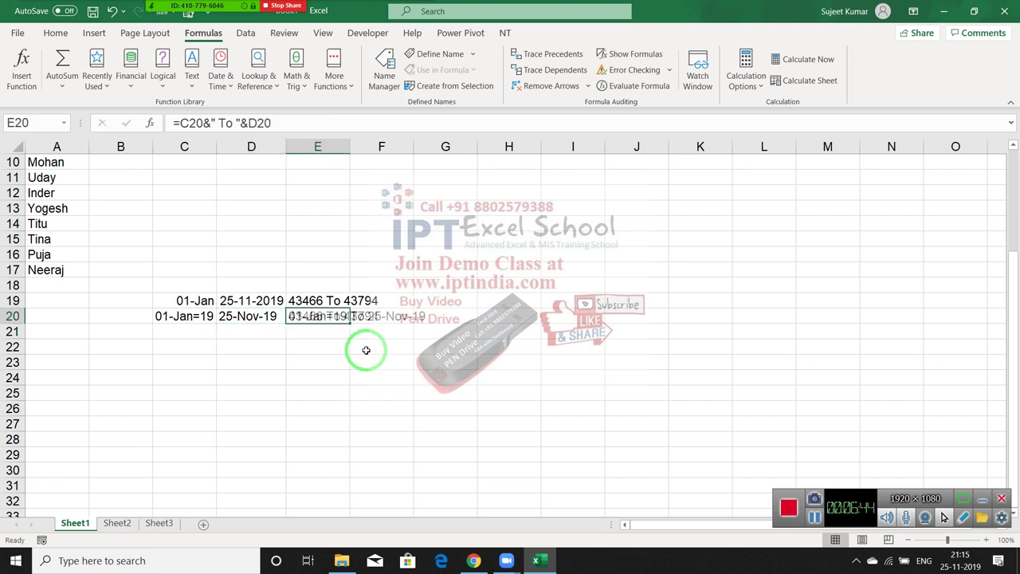
{"action": "key", "text": "F2"}
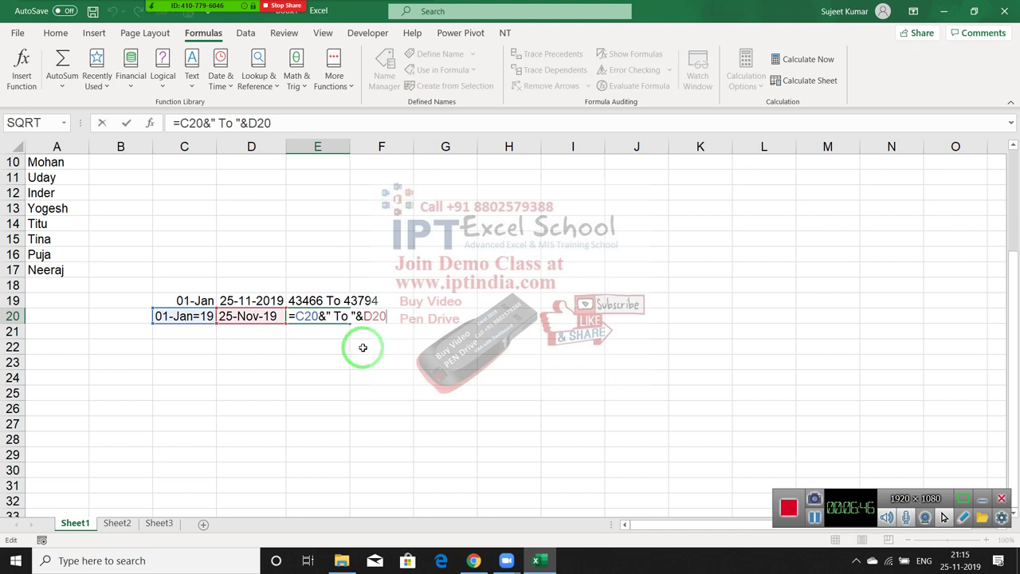
{"action": "key", "text": "Return"}
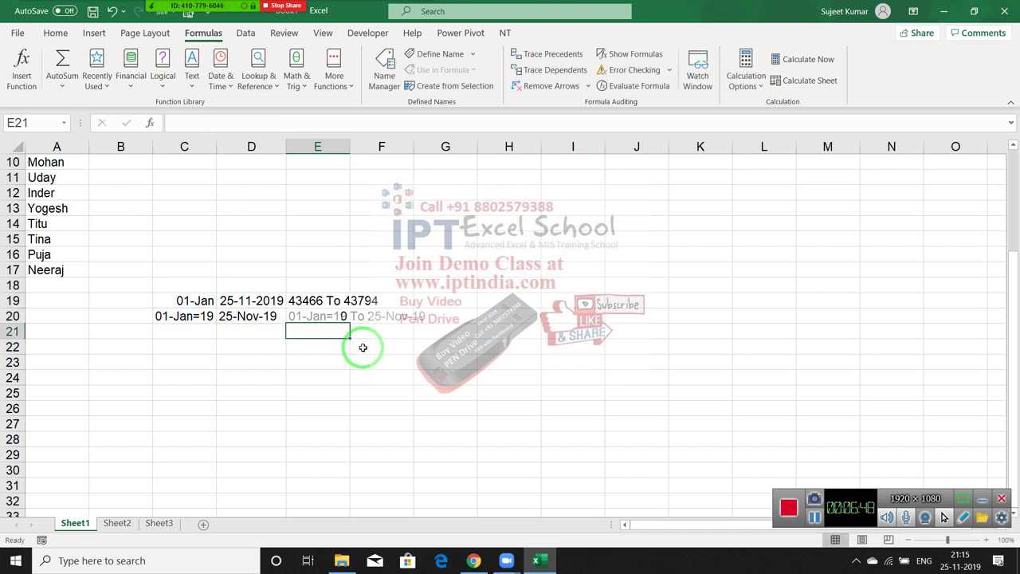
{"action": "key", "text": "Up"}
{"action": "key", "text": "Up"}
{"action": "key", "text": "F2"}
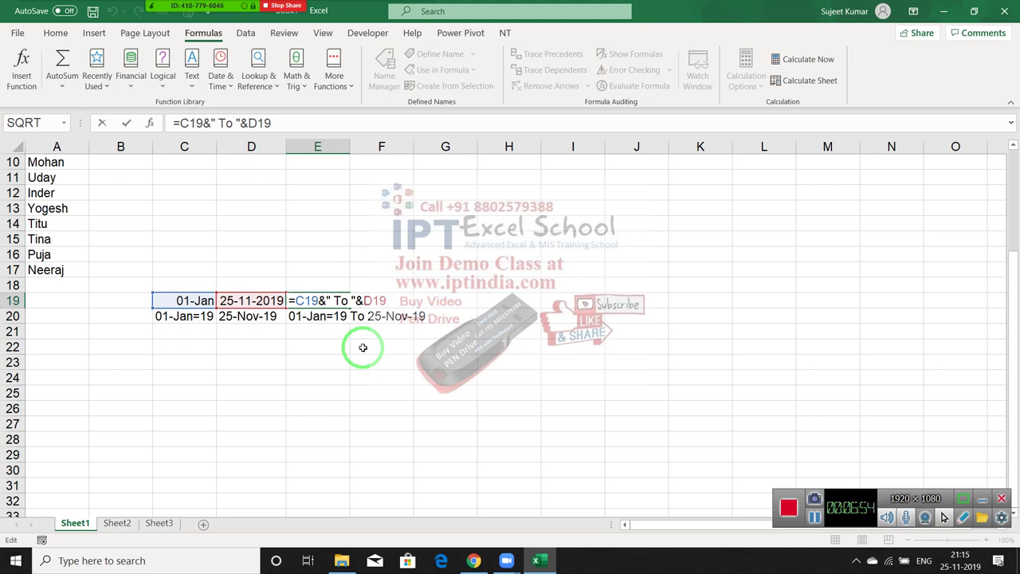
{"action": "key", "text": "ctrl+Return"}
{"action": "scroll", "coordinate": [191, 343], "scroll_direction": "up", "scroll_amount": 3}
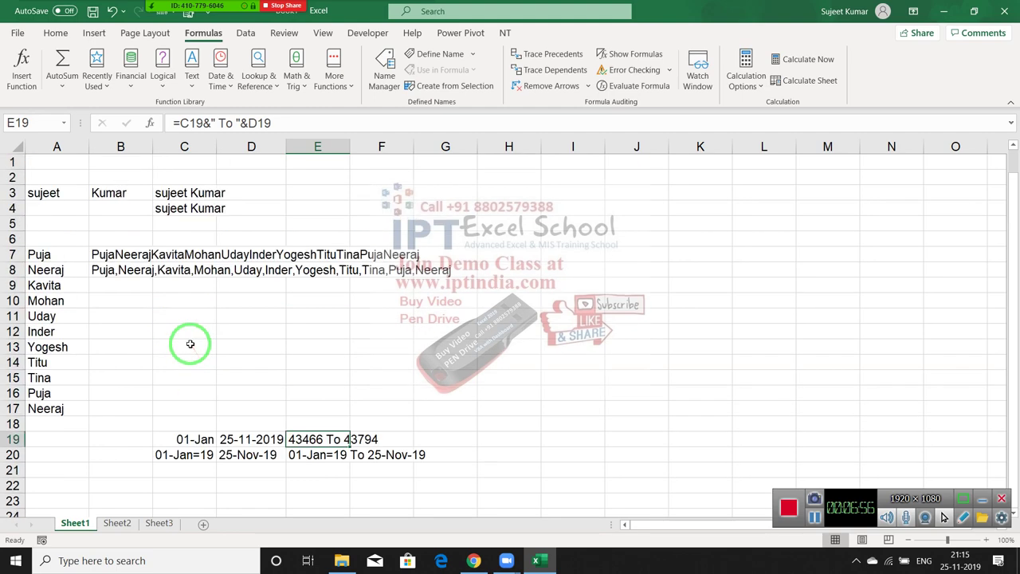
{"action": "scroll", "coordinate": [159, 387], "scroll_direction": "down", "scroll_amount": 2}
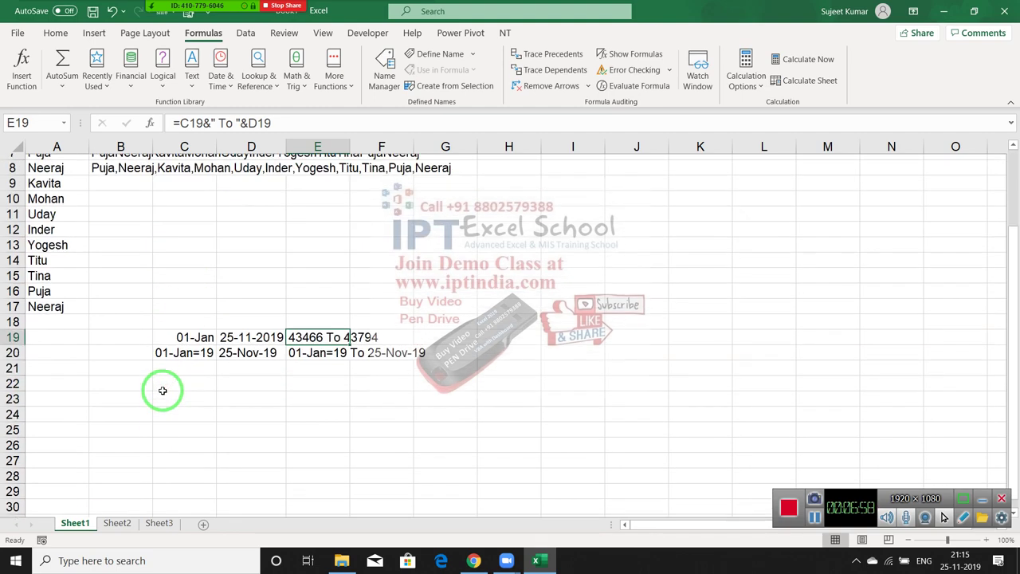
{"action": "scroll", "coordinate": [154, 391], "scroll_direction": "down", "scroll_amount": 1}
{"action": "scroll", "coordinate": [152, 383], "scroll_direction": "down", "scroll_amount": 2}
- Enter 1542 in B23, try Percent Style on it, then undo
{"action": "left_click", "coordinate": [115, 268]}
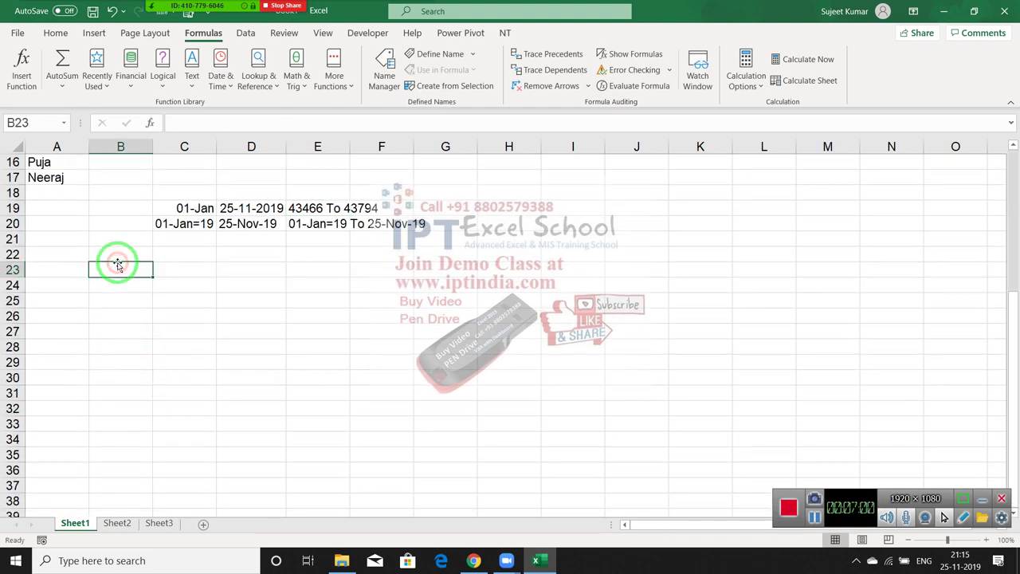
{"action": "left_click", "coordinate": [204, 85]}
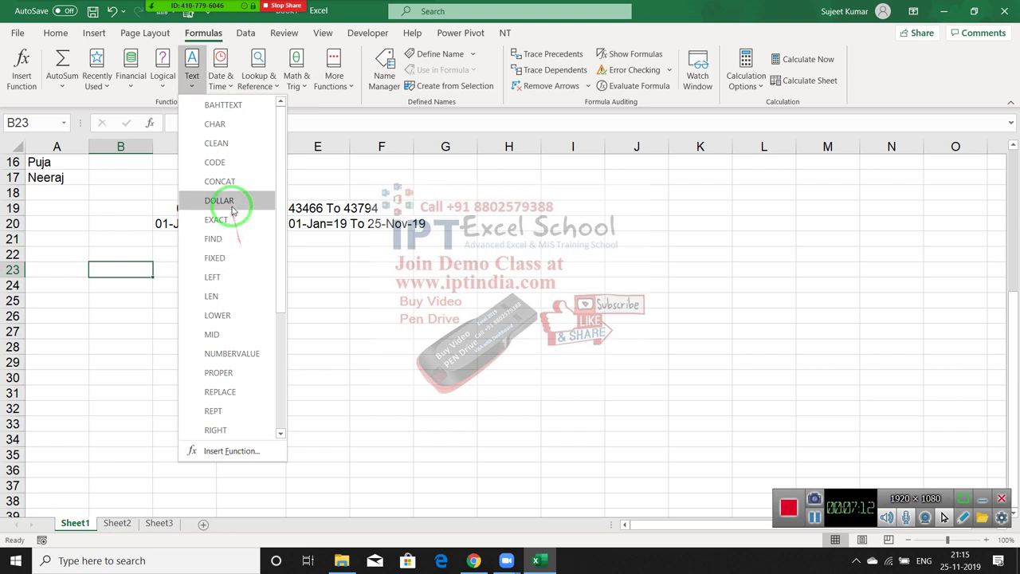
{"action": "left_click", "coordinate": [130, 289]}
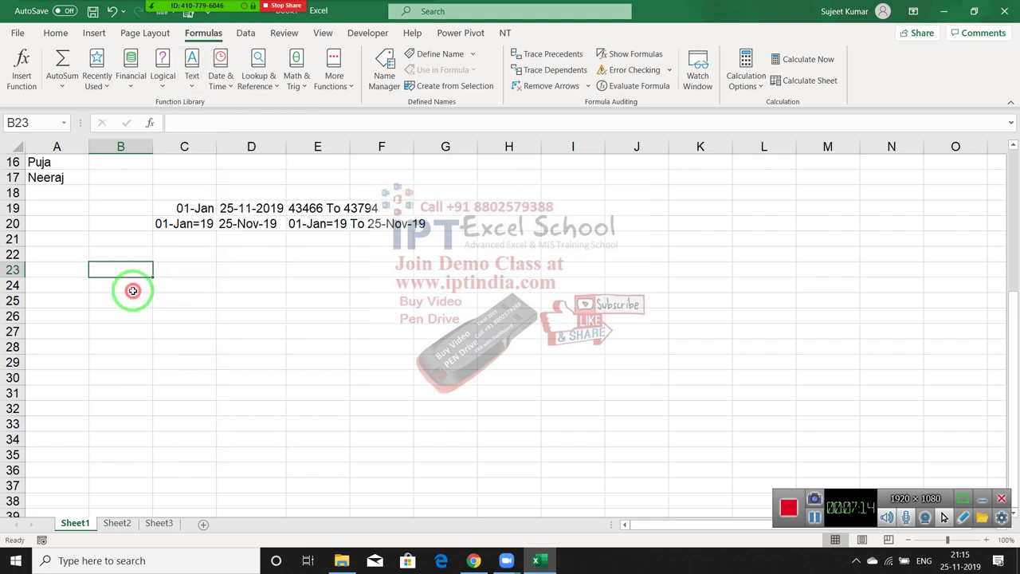
{"action": "type", "text": "1542"}
{"action": "key", "text": "Return"}
{"action": "left_click", "coordinate": [119, 276]}
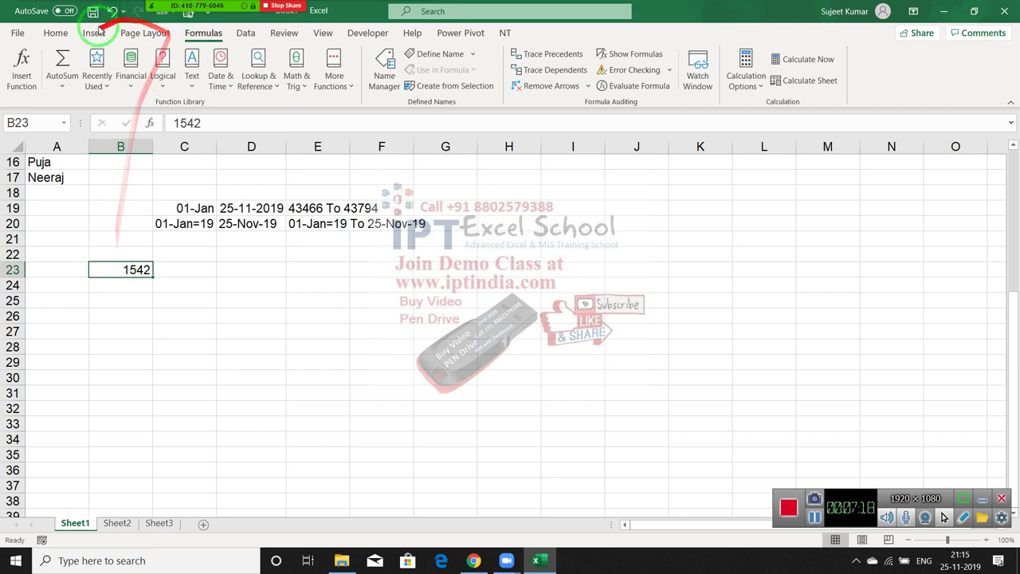
{"action": "left_click", "coordinate": [63, 38]}
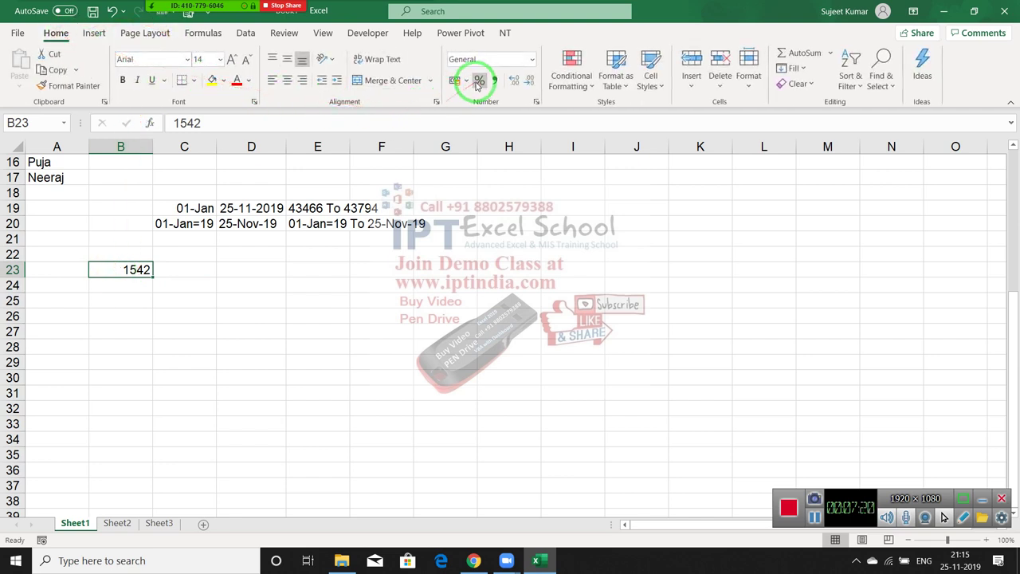
{"action": "left_click", "coordinate": [479, 81]}
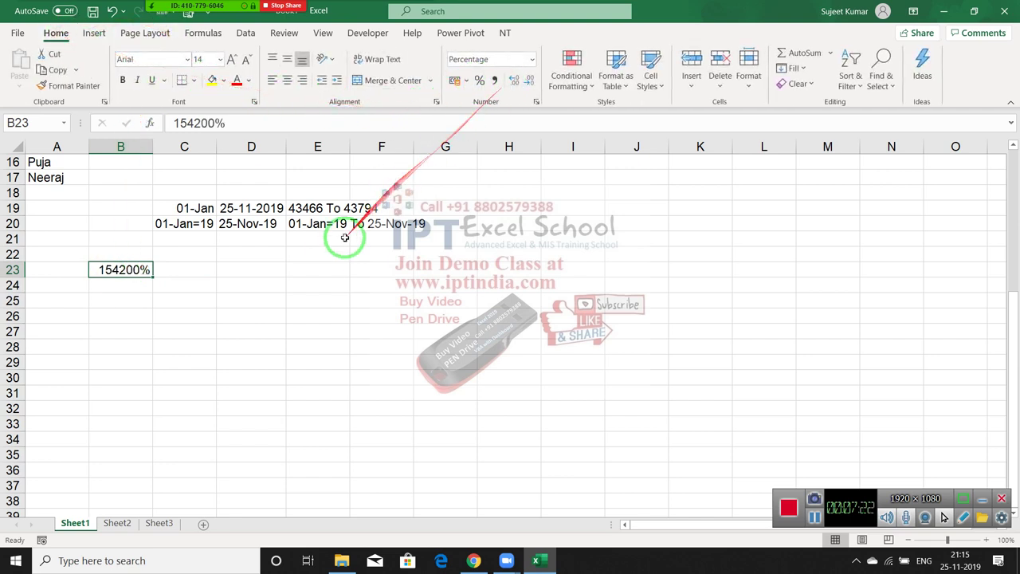
{"action": "key", "text": "ctrl+z"}
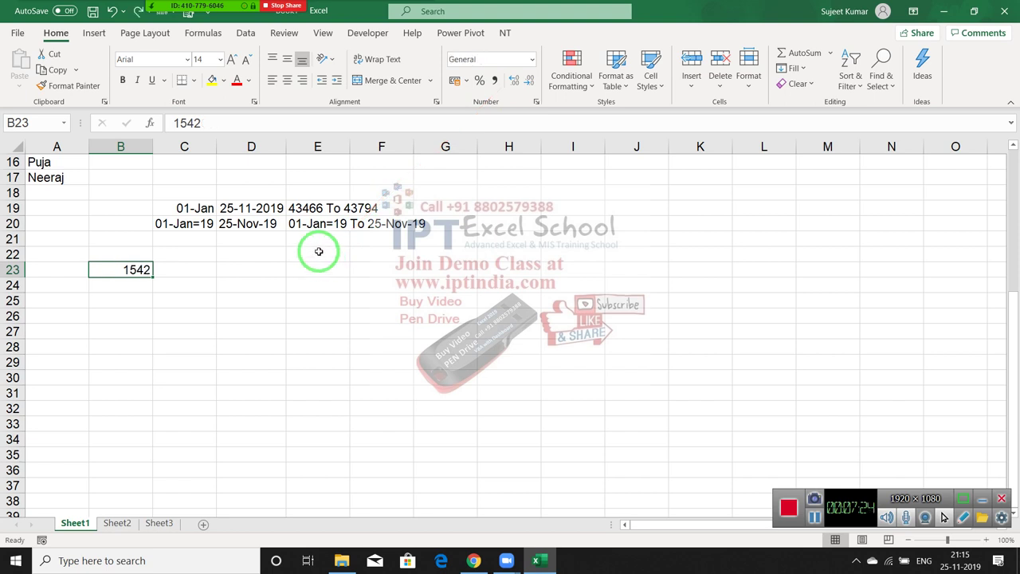
- Enter =DOLLAR(1524) in B23 so it shows ₹ 1,524.00
{"action": "type", "text": "=DO"}
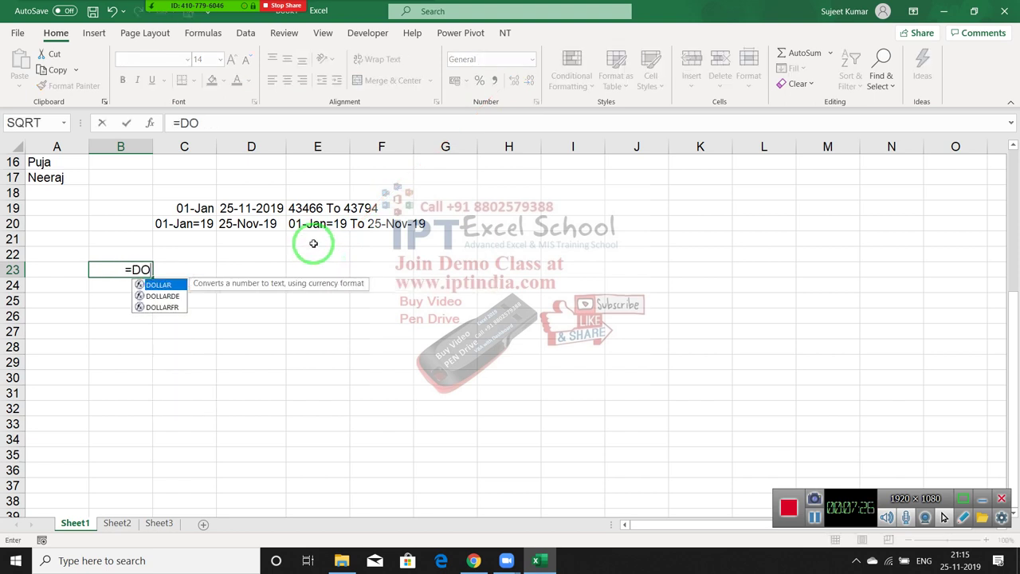
{"action": "type", "text": "L"}
{"action": "key", "text": "Tab"}
{"action": "type", "text": "1"}
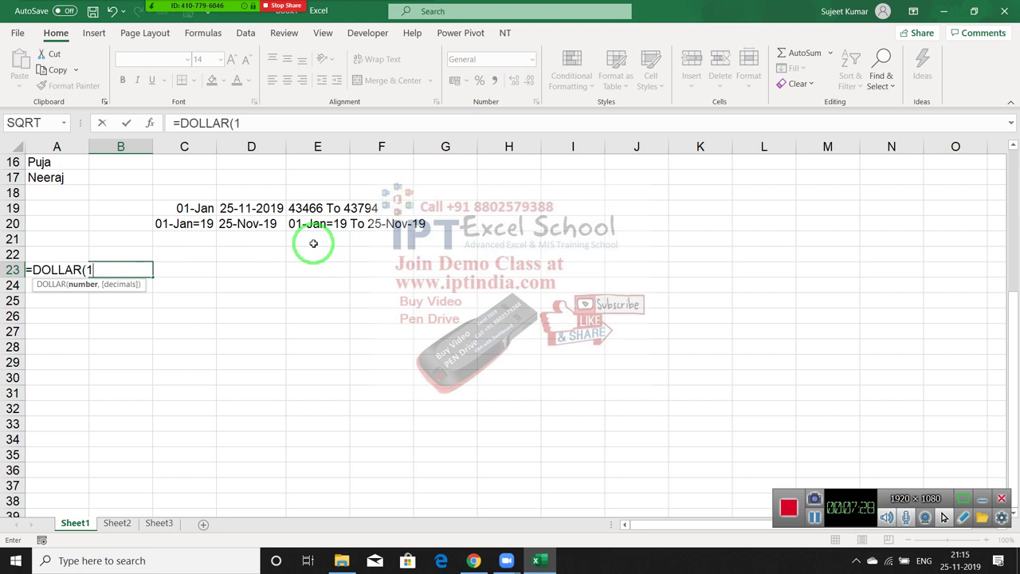
{"action": "type", "text": "₹ 1,524"}
{"action": "key", "text": "Return"}
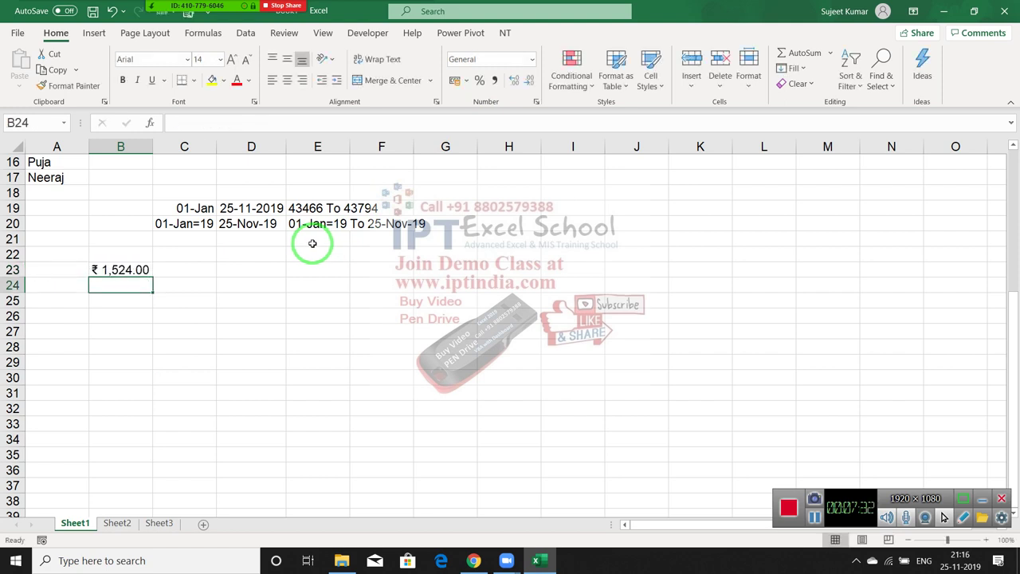
{"action": "key", "text": "Up"}
{"action": "key", "text": "Right"}
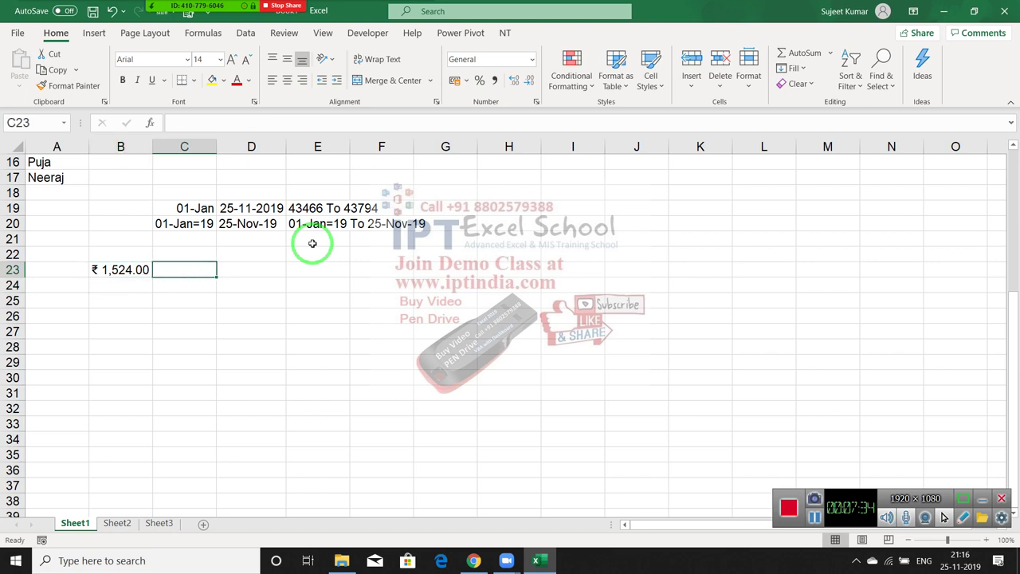
- Enter =FIXED(1524) in C23 and apply Comma Style to it
{"action": "type", "text": "="}
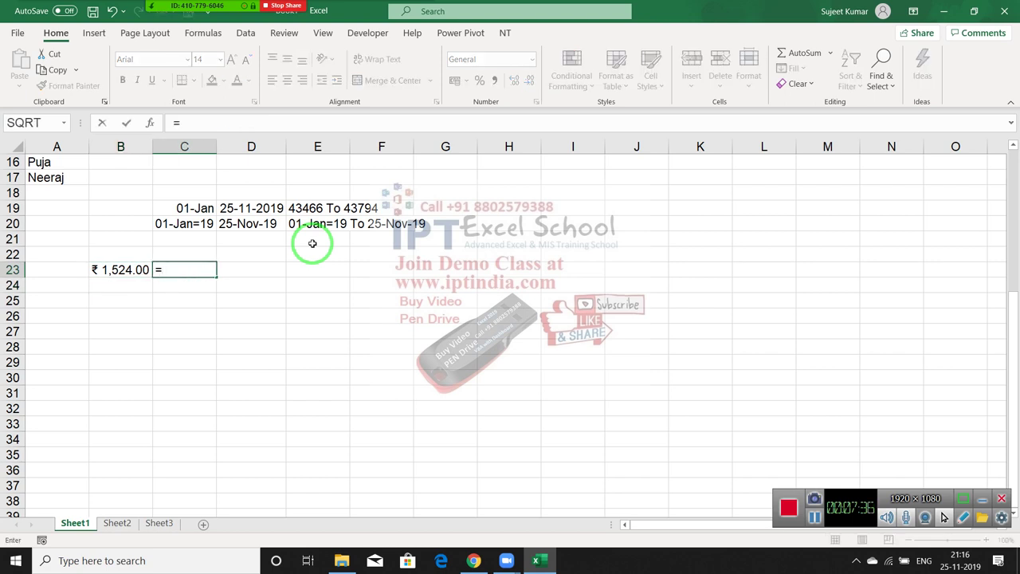
{"action": "type", "text": "FI"}
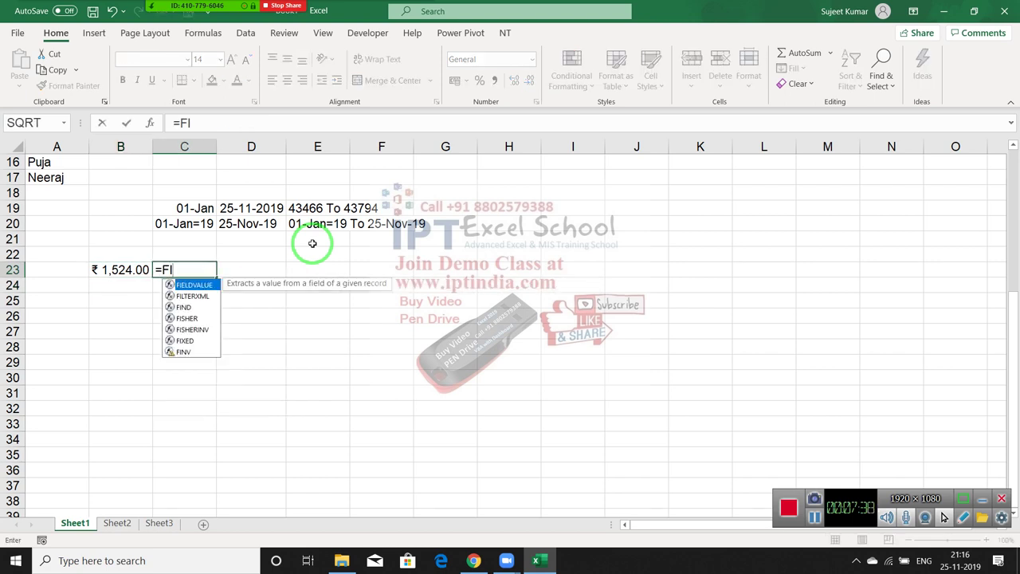
{"action": "type", "text": "X"}
{"action": "key", "text": "Tab"}
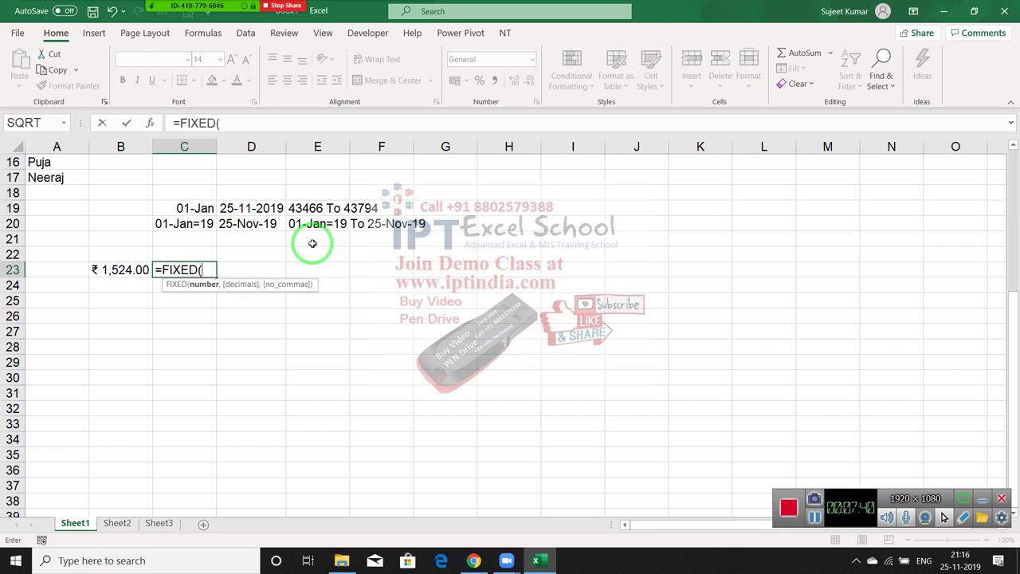
{"action": "type", "text": "1524"}
{"action": "key", "text": "Return"}
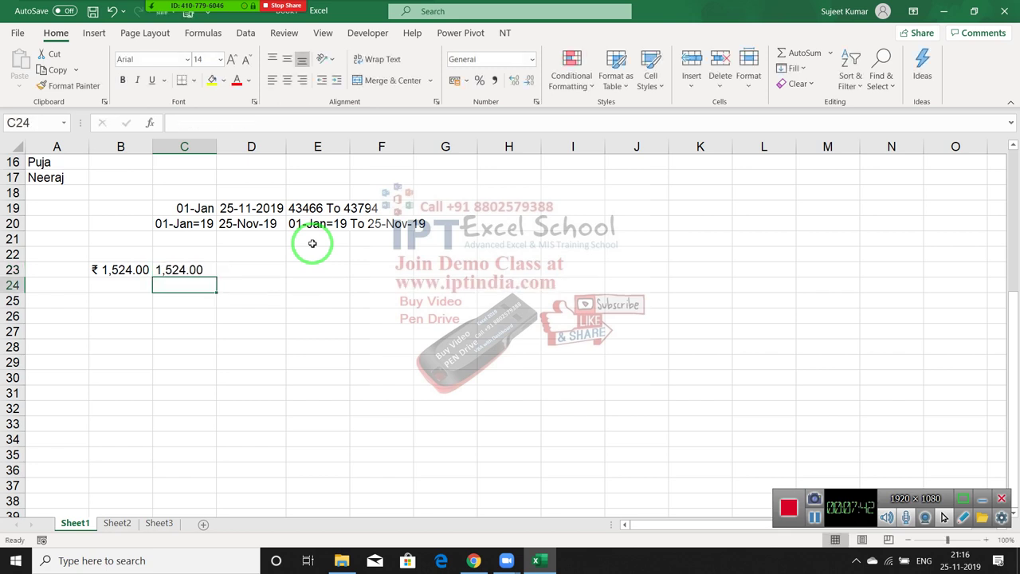
{"action": "key", "text": "Up"}
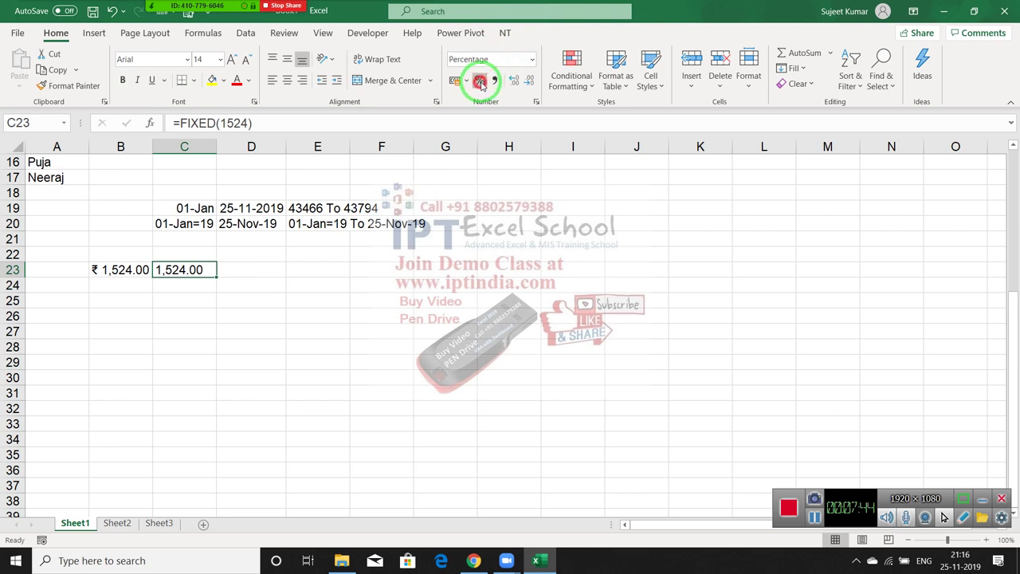
{"action": "left_click", "coordinate": [495, 80]}
- Middle-align B23 and compare it with C23's formatting
{"action": "left_click_drag", "start_coordinate": [120, 255], "coordinate": [125, 270]}
{"action": "left_click", "coordinate": [125, 269]}
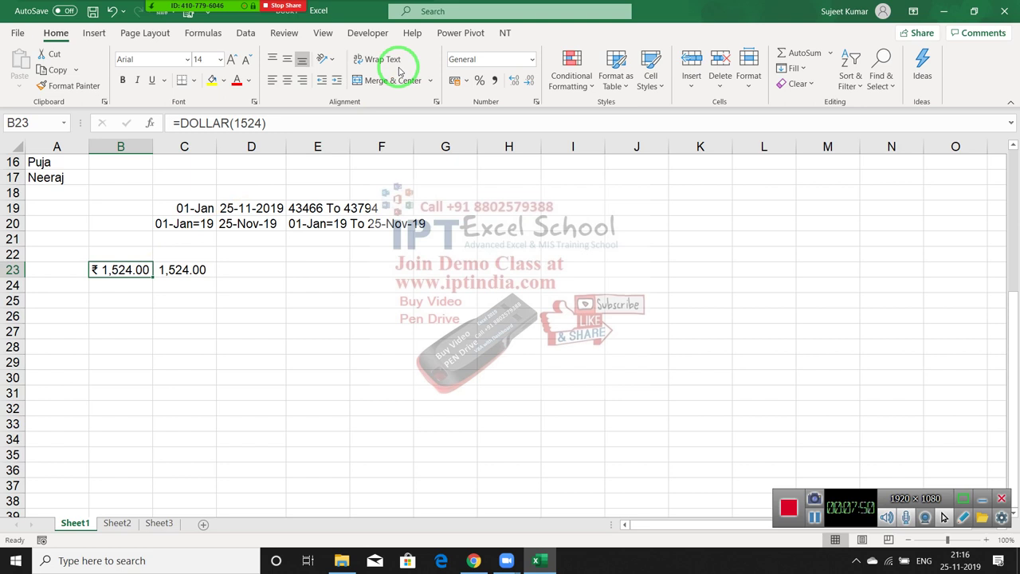
{"action": "left_click", "coordinate": [291, 63]}
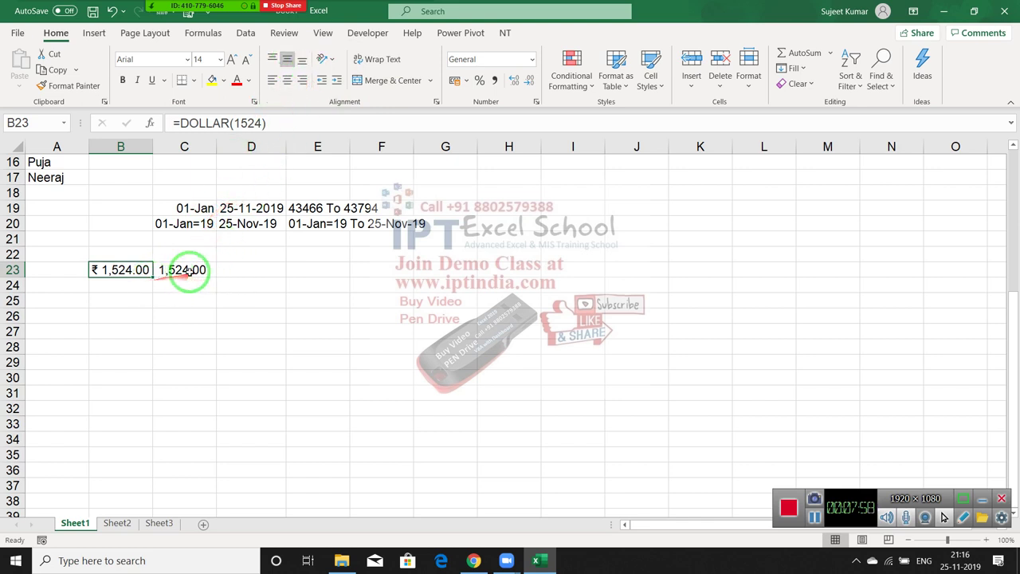
{"action": "left_click", "coordinate": [202, 270]}
{"action": "left_click", "coordinate": [163, 300]}
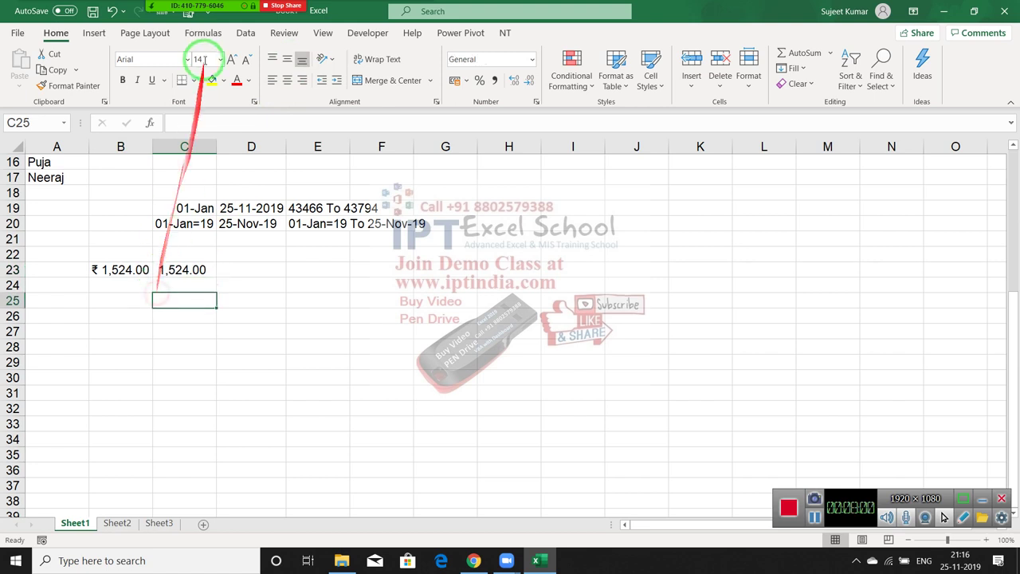
{"action": "left_click", "coordinate": [193, 34]}
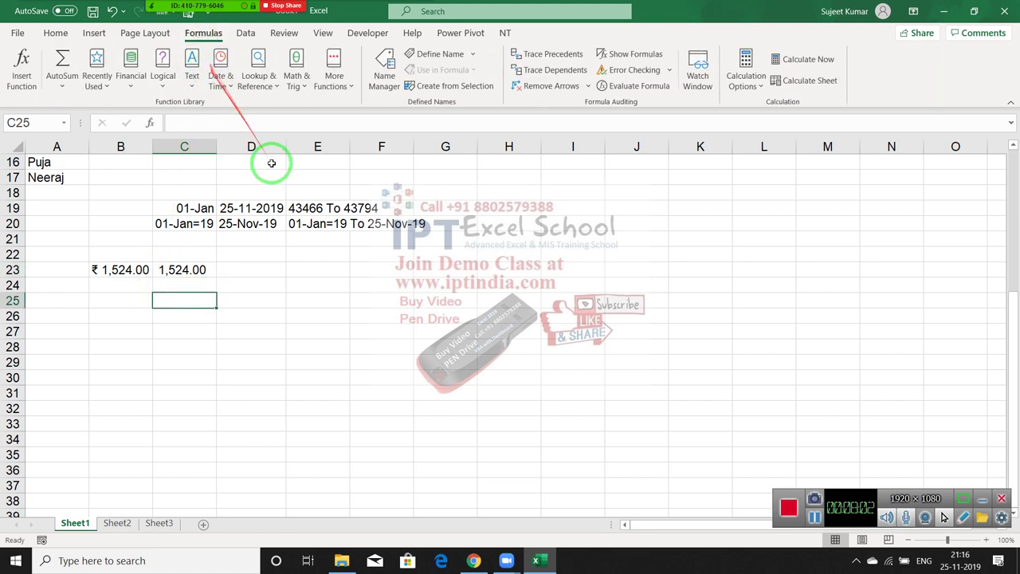
- Enter sample text Ram in B26 and ram in C26
{"action": "left_click", "coordinate": [193, 84]}
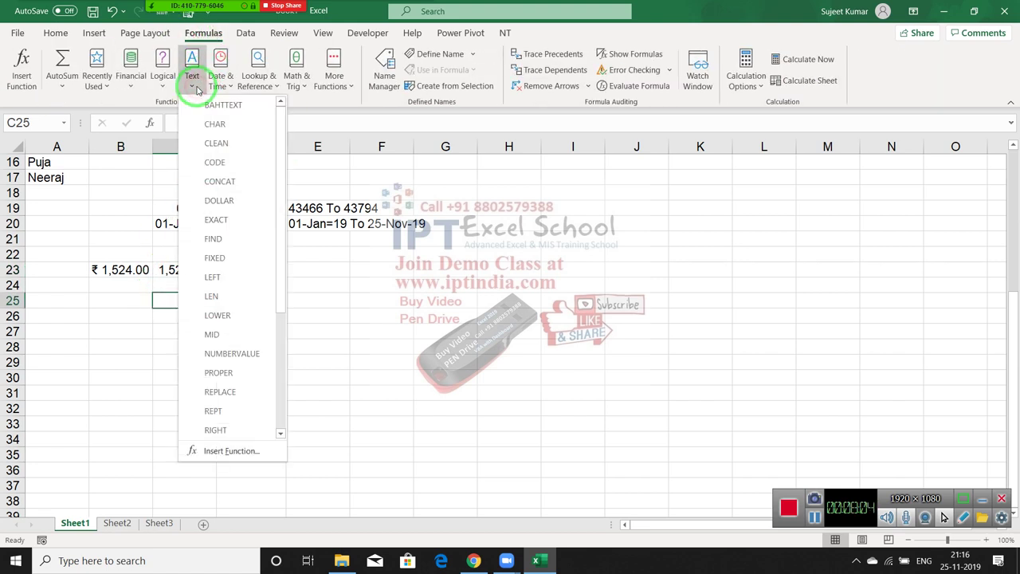
{"action": "left_click", "coordinate": [132, 310]}
{"action": "left_click", "coordinate": [133, 310]}
{"action": "type", "text": "r"}
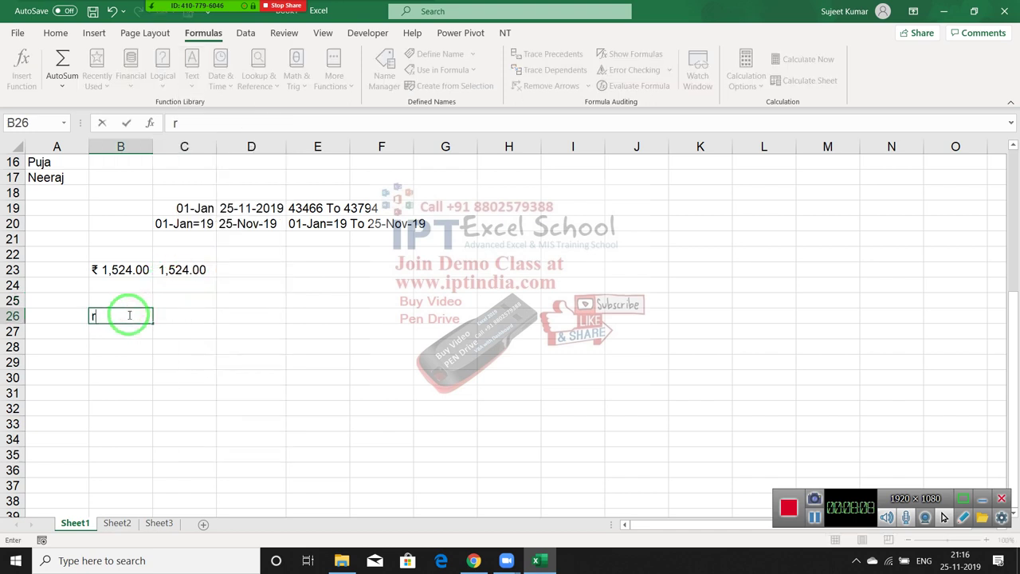
{"action": "key", "text": "BackSpace"}
{"action": "type", "text": "R"}
{"action": "type", "text": "am"}
{"action": "key", "text": "Tab"}
{"action": "type", "text": "r"}
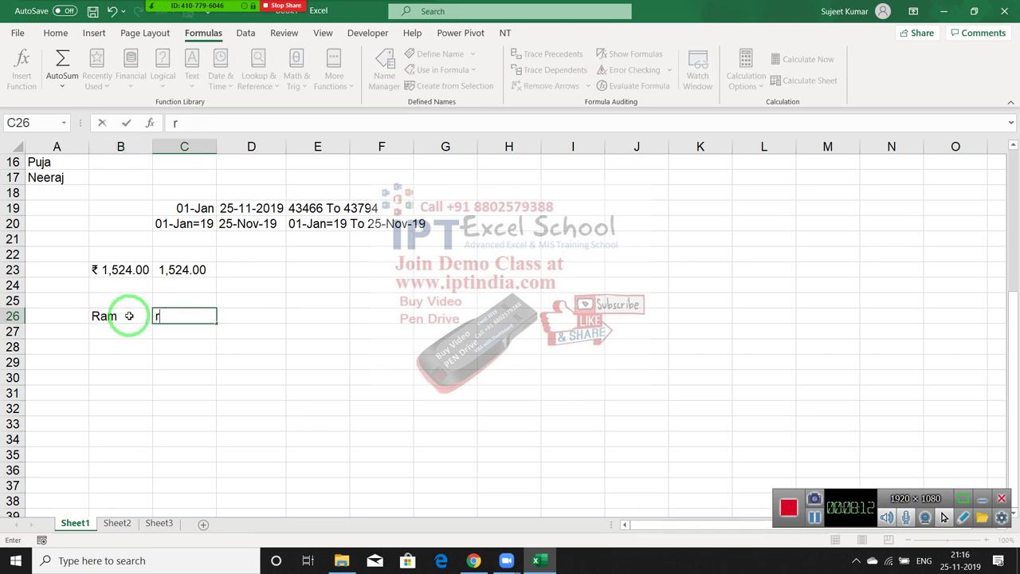
{"action": "type", "text": "am"}
{"action": "key", "text": "Tab"}
- Put =B26=C26 in D26 to compare the two cells, which returns TRUE
{"action": "type", "text": "="}
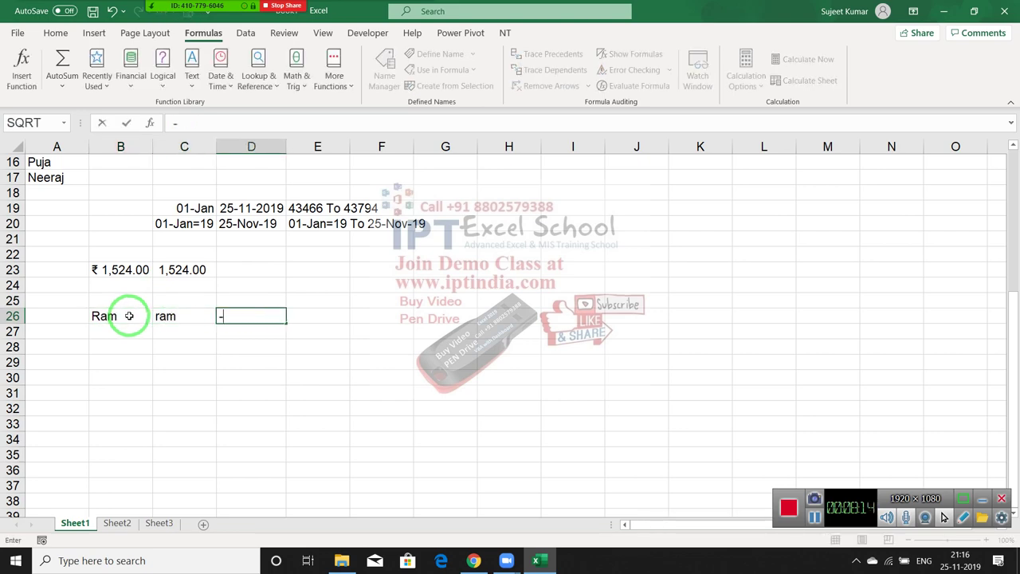
{"action": "key", "text": "BackSpace"}
{"action": "type", "text": "="}
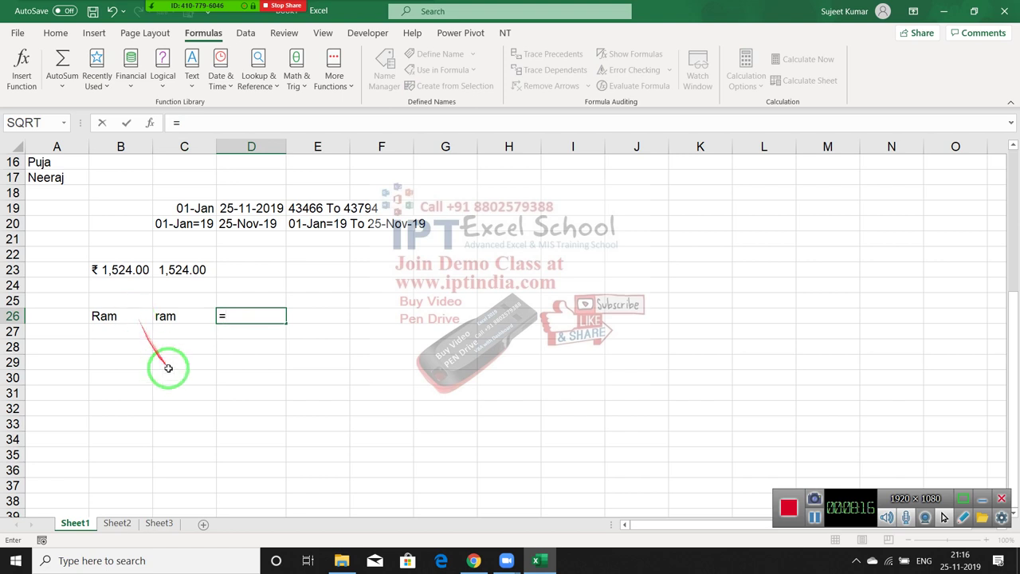
{"action": "left_click", "coordinate": [137, 319]}
{"action": "type", "text": "="}
{"action": "key", "text": "Left"}
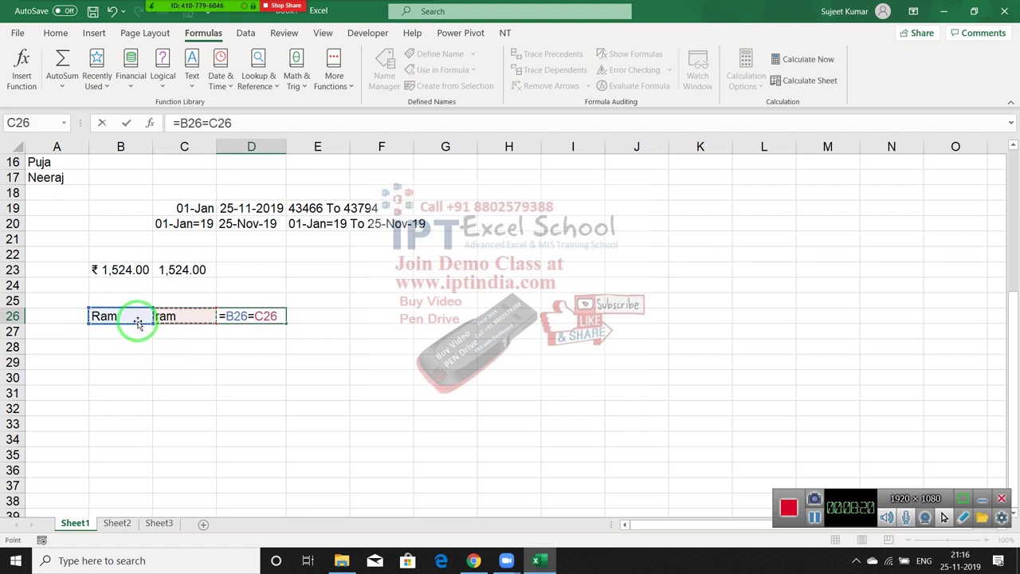
{"action": "key", "text": "Return"}
- Enter =EXACT(B26,C26) in C27, which returns FALSE because the case differs
{"action": "left_click", "coordinate": [138, 322]}
{"action": "key", "text": "Right"}
{"action": "key", "text": "Right"}
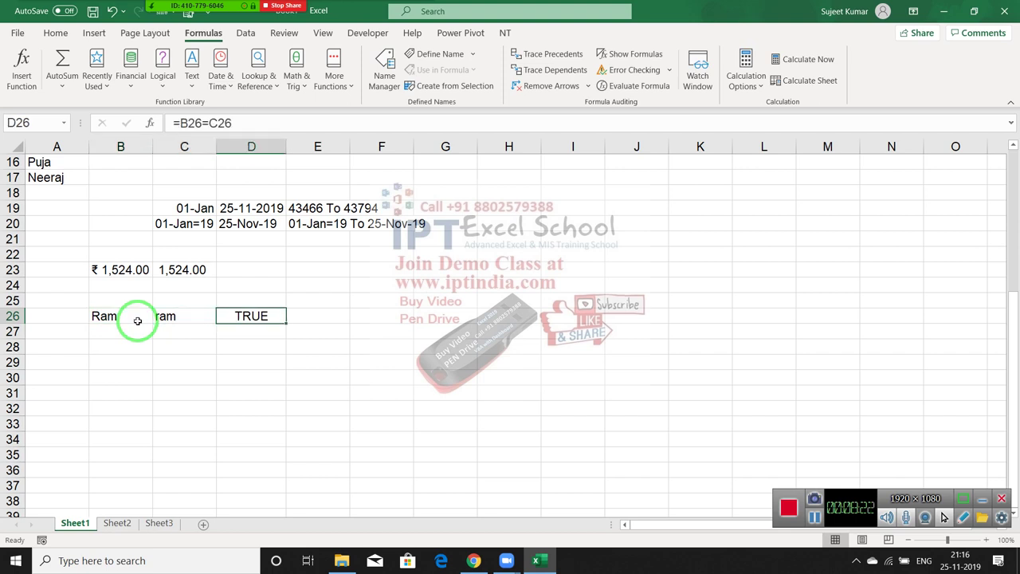
{"action": "key", "text": "Left"}
{"action": "key", "text": "Down"}
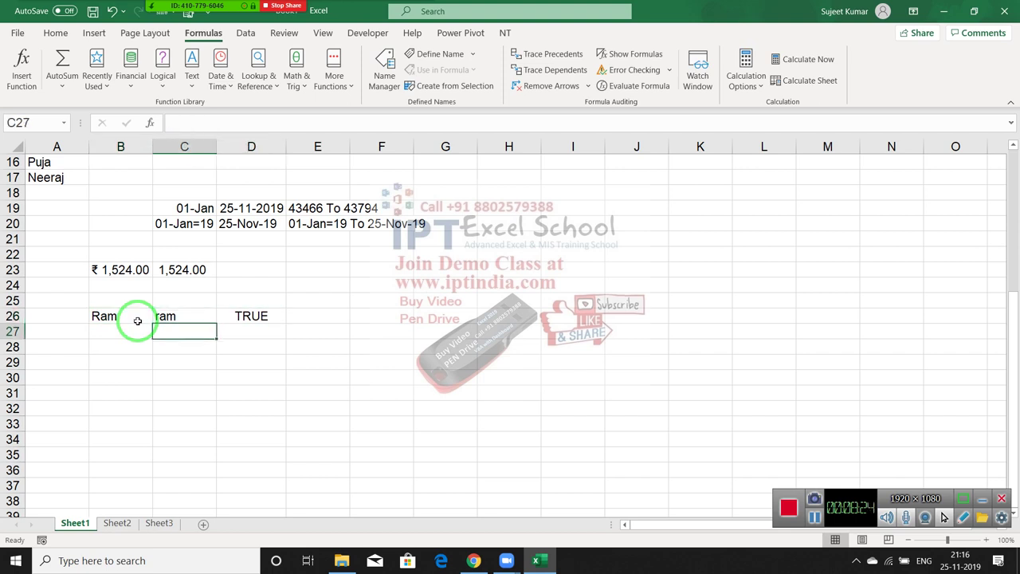
{"action": "type", "text": "=ex"}
{"action": "key", "text": "Tab"}
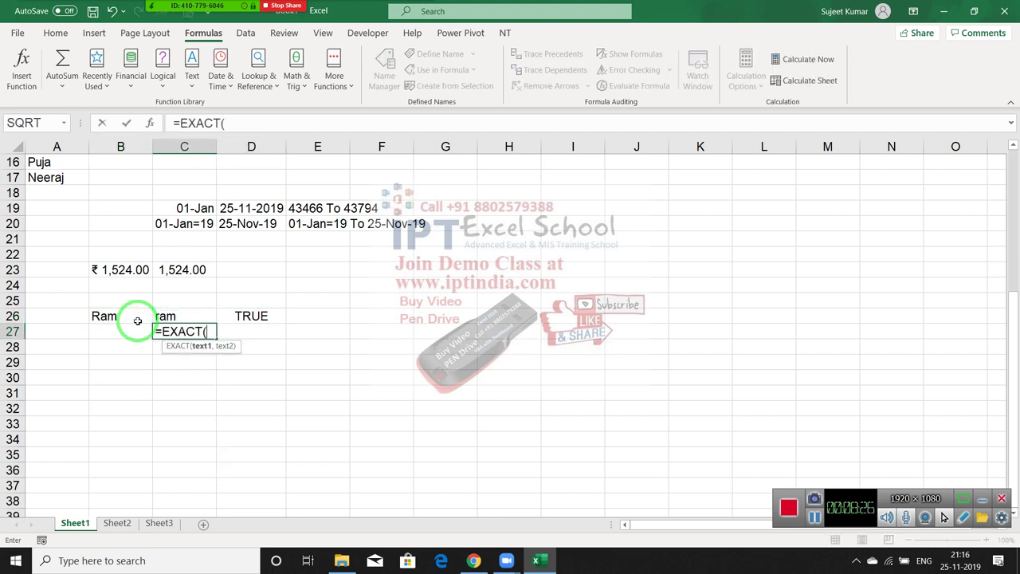
{"action": "left_click", "coordinate": [137, 320]}
{"action": "type", "text": ","}
{"action": "key", "text": "Up"}
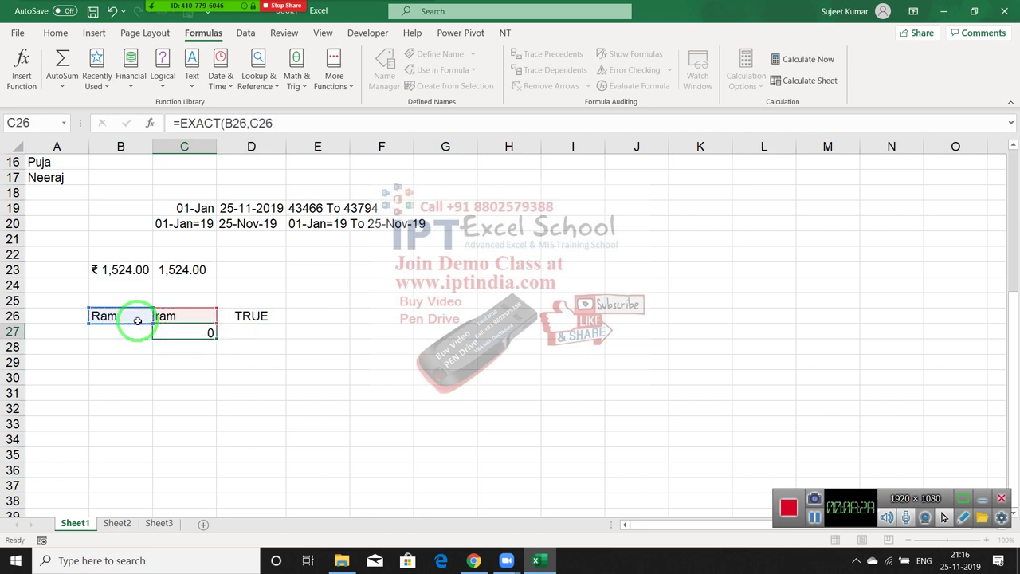
{"action": "key", "text": "ctrl+Return"}
{"action": "key", "text": "Up"}
- Retype C26 as Ram with a capital R so the EXACT check in C27 shows TRUE
{"action": "type", "text": "R"}
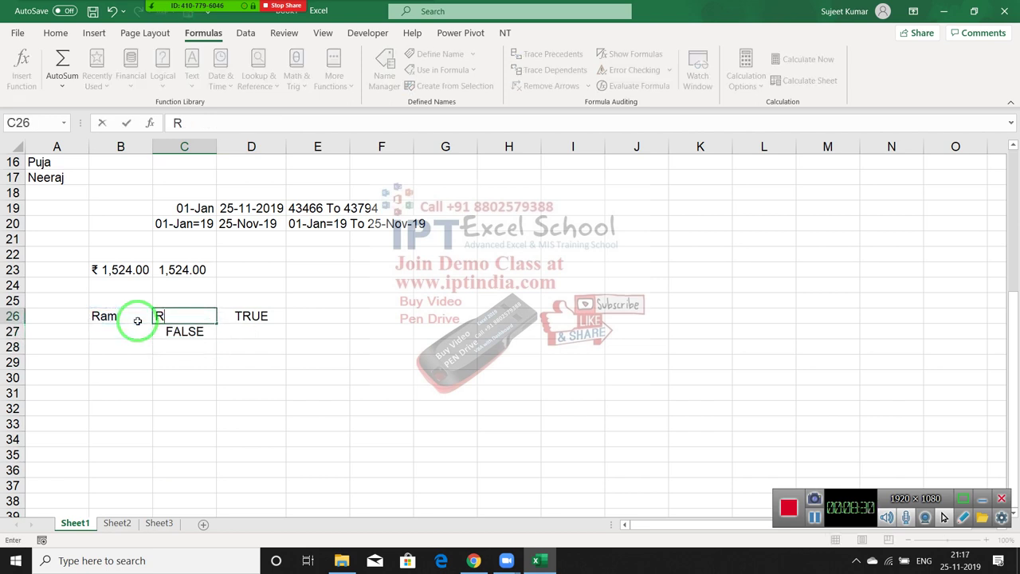
{"action": "type", "text": "am"}
{"action": "key", "text": "Return"}
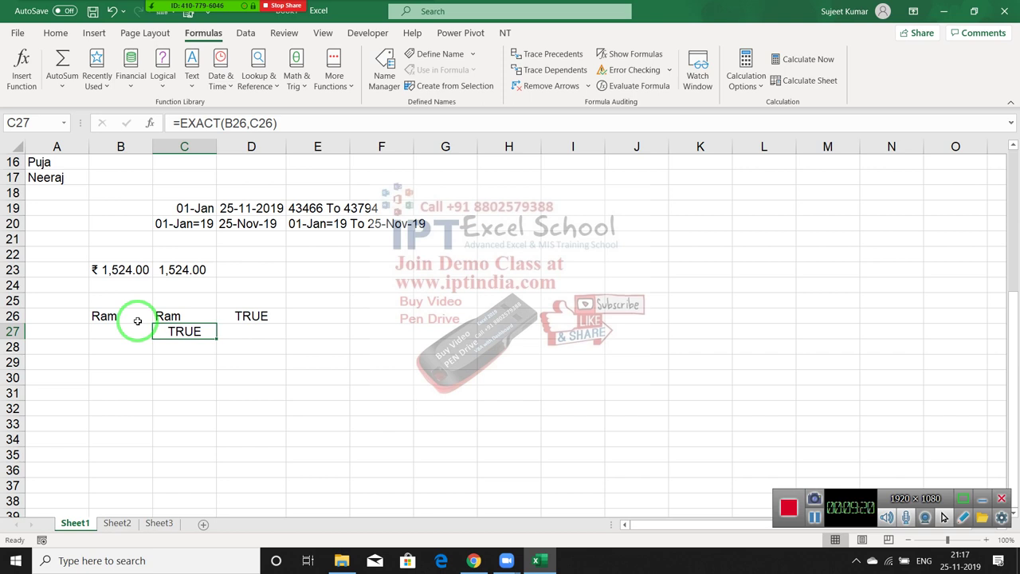
{"action": "left_click", "coordinate": [244, 361]}
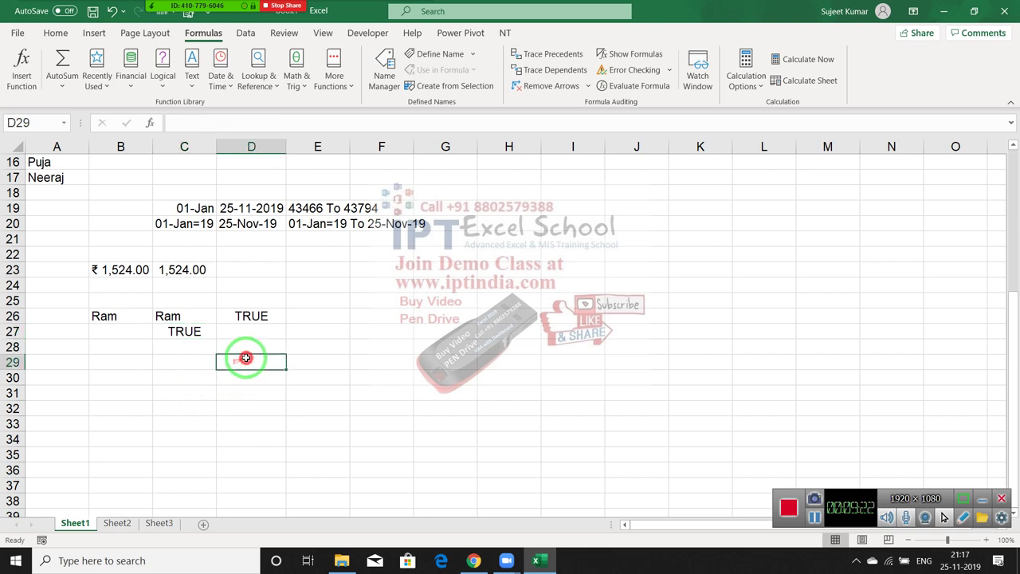
{"action": "left_click", "coordinate": [185, 84]}
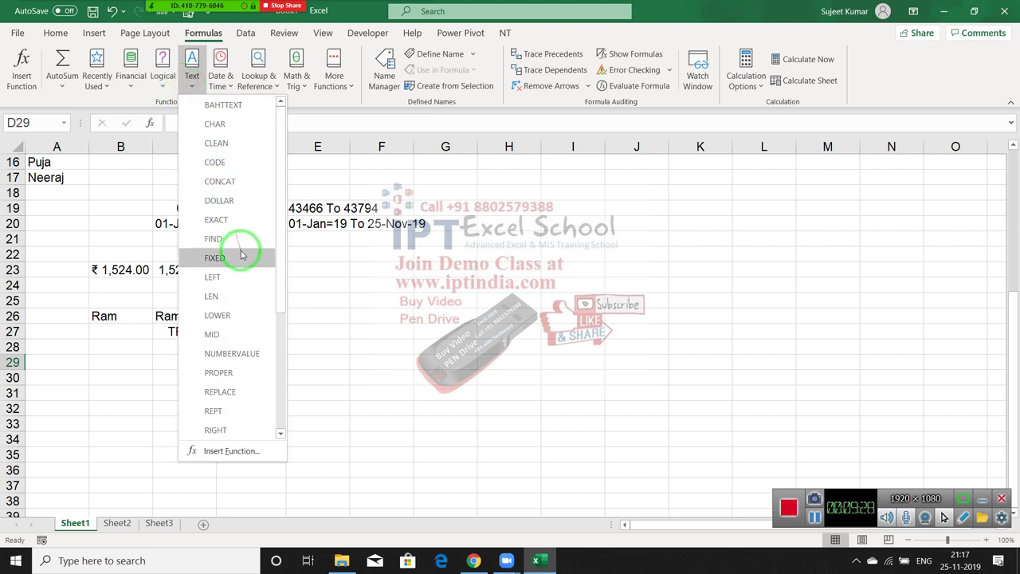
{"action": "scroll", "coordinate": [278, 347], "scroll_direction": "down", "scroll_amount": 1}
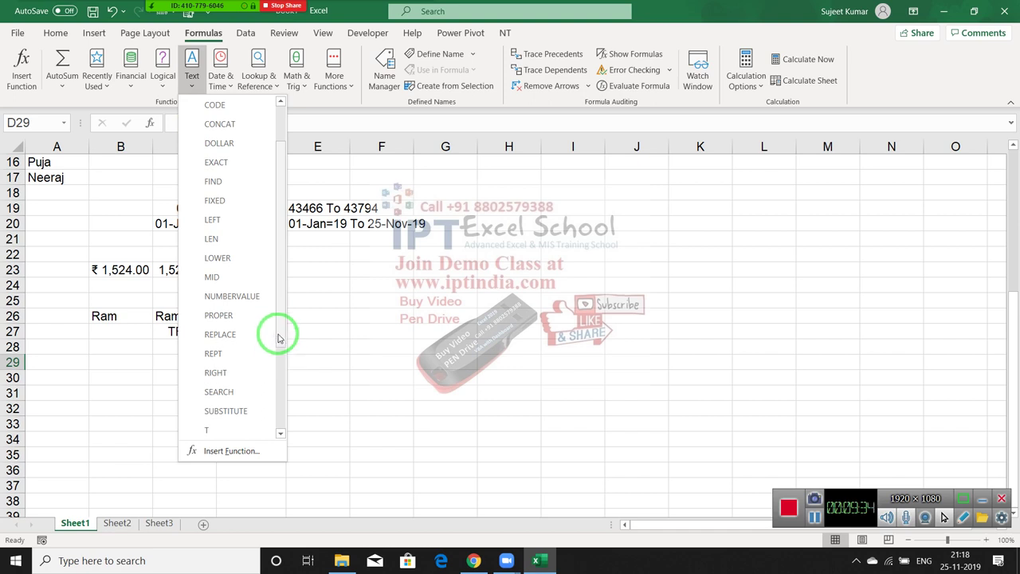
{"action": "scroll", "coordinate": [278, 340], "scroll_direction": "down", "scroll_amount": 1}
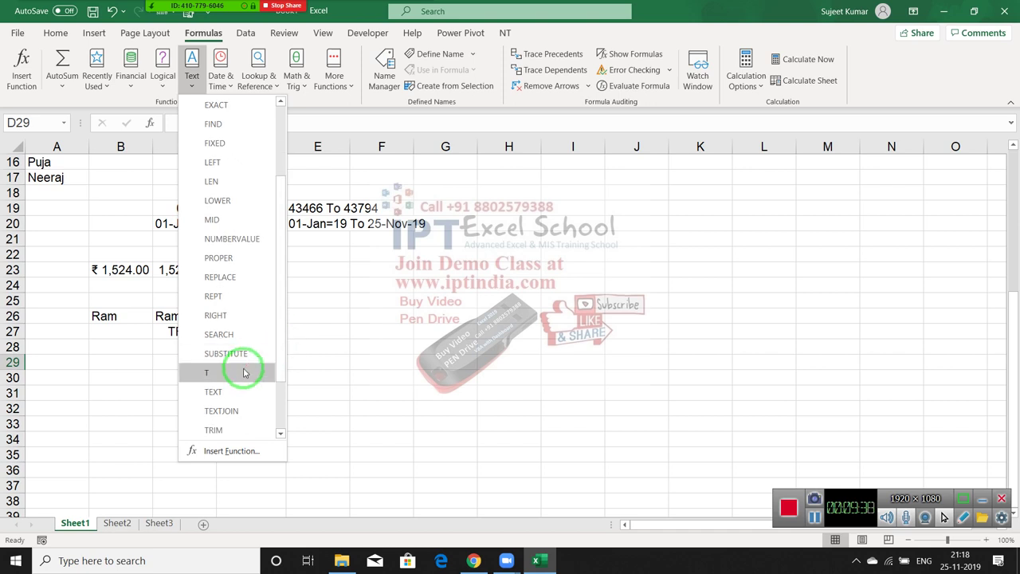
{"action": "left_click", "coordinate": [341, 330]}
{"action": "left_click", "coordinate": [513, 172]}
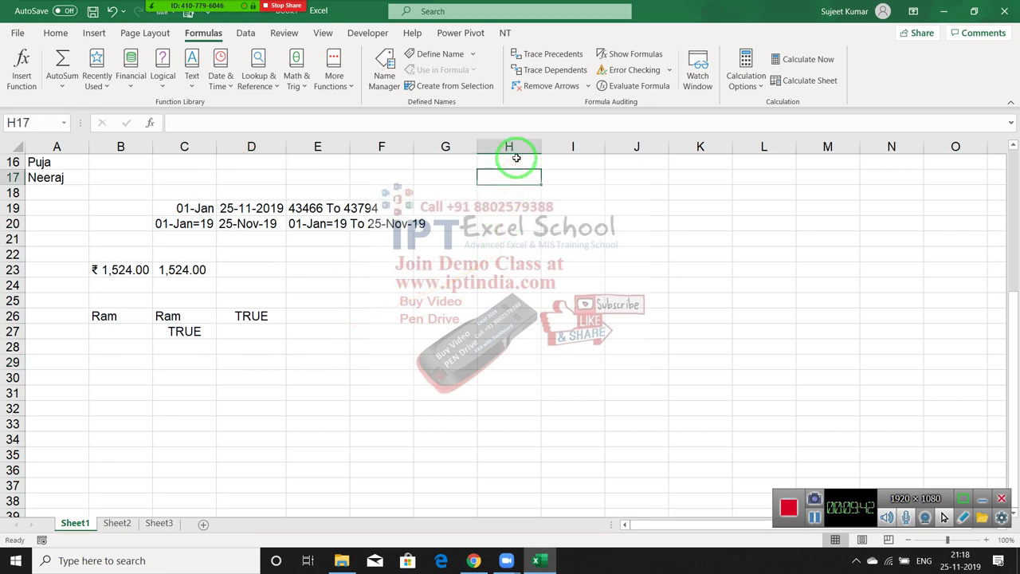
- Fill H17:H23 with 154, fsdf, 145, 55, sdfs, 552 and sdfs
{"action": "type", "text": "154"}
{"action": "key", "text": "Return"}
{"action": "type", "text": "fsdf"}
{"action": "key", "text": "Return"}
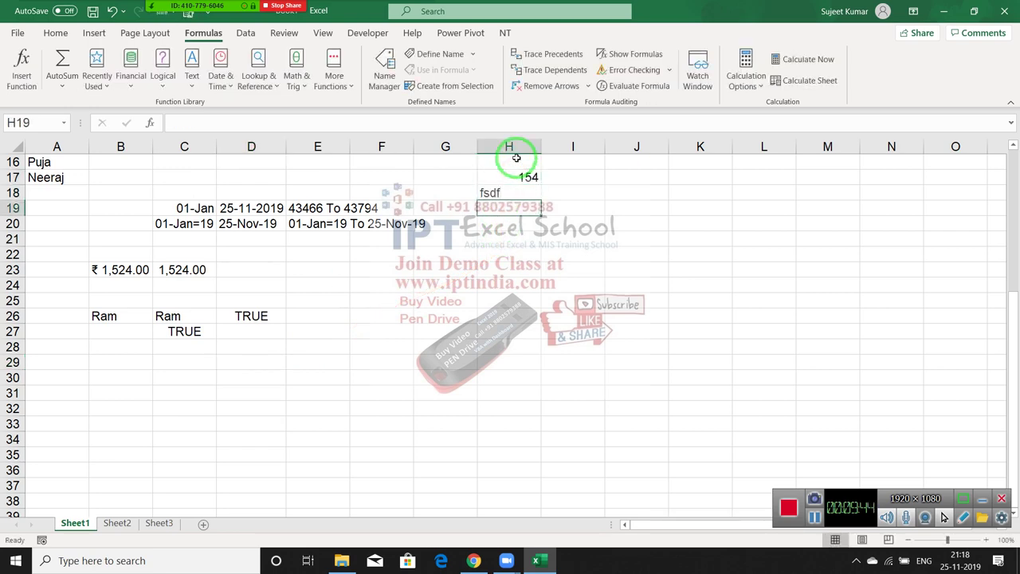
{"action": "type", "text": "145"}
{"action": "key", "text": "Return"}
{"action": "type", "text": "55"}
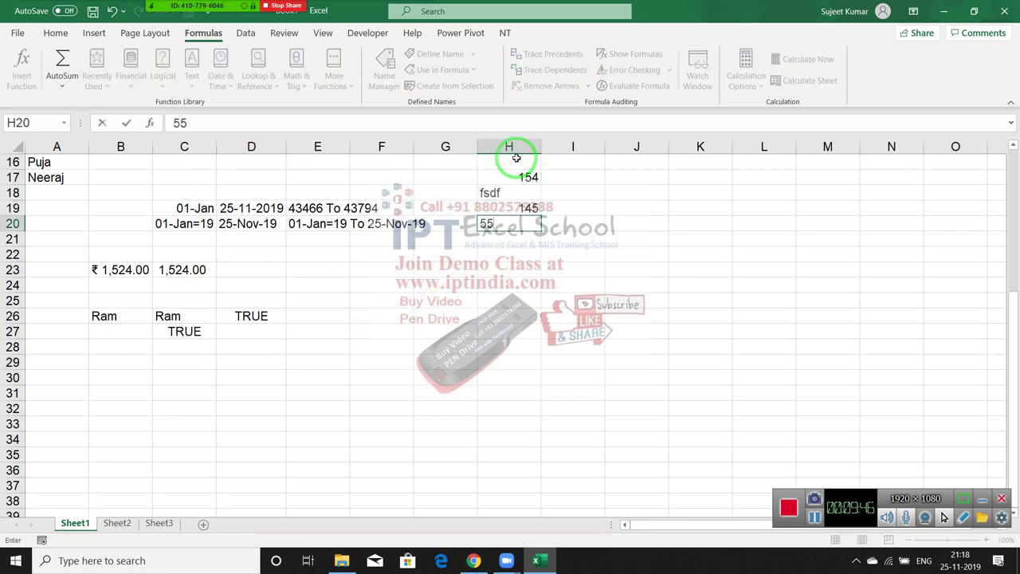
{"action": "key", "text": "Return"}
{"action": "type", "text": "sdfs"}
{"action": "key", "text": "Return"}
{"action": "type", "text": "552"}
{"action": "key", "text": "Return"}
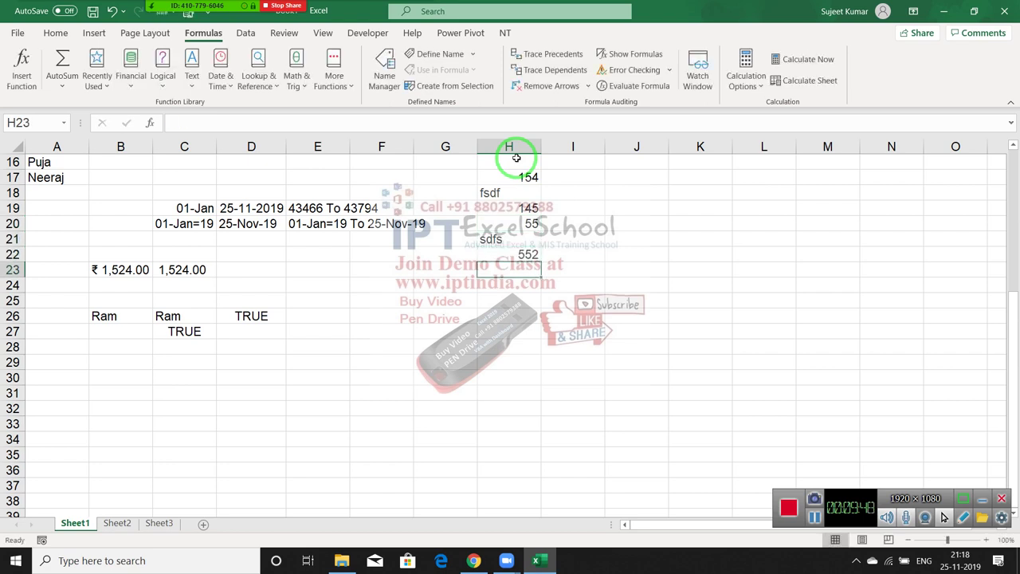
{"action": "type", "text": "sdfs"}
{"action": "key", "text": "Return"}
{"action": "left_click_drag", "start_coordinate": [517, 153], "coordinate": [600, 107]}
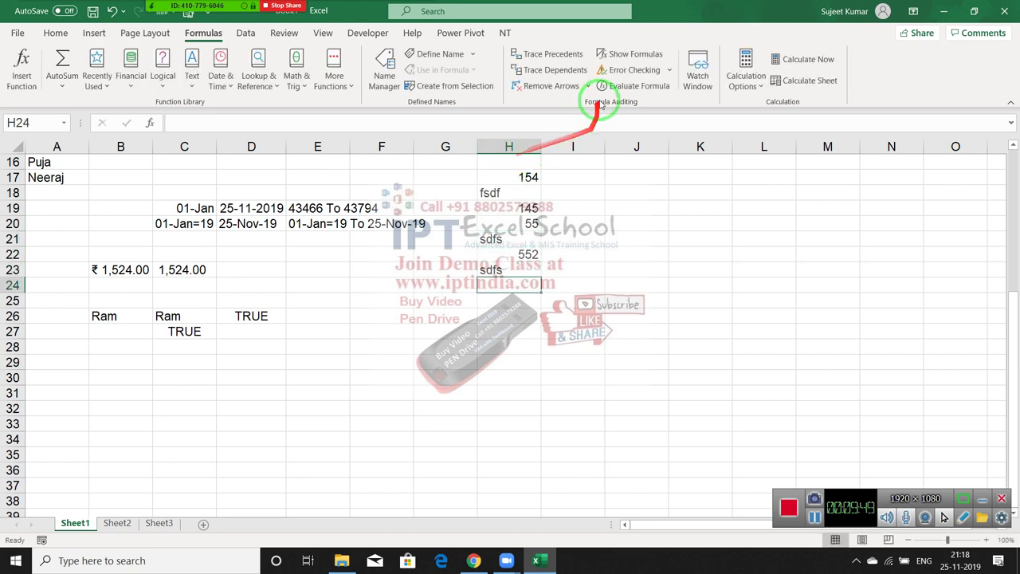
- Enter =T(H17) in I17 and fill it down to I23 to show only the text values
{"action": "left_click", "coordinate": [589, 165]}
{"action": "type", "text": "="}
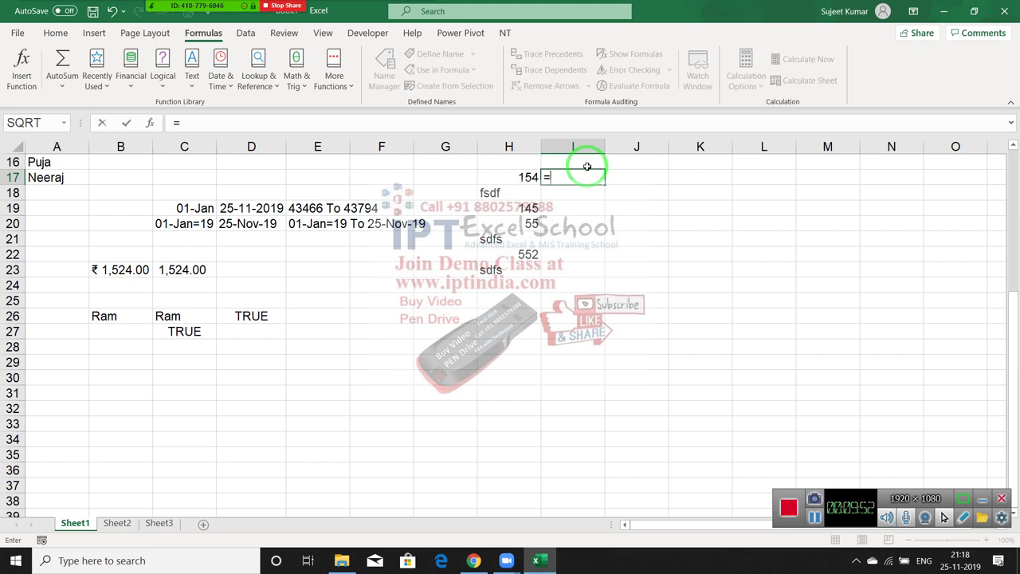
{"action": "type", "text": "t("}
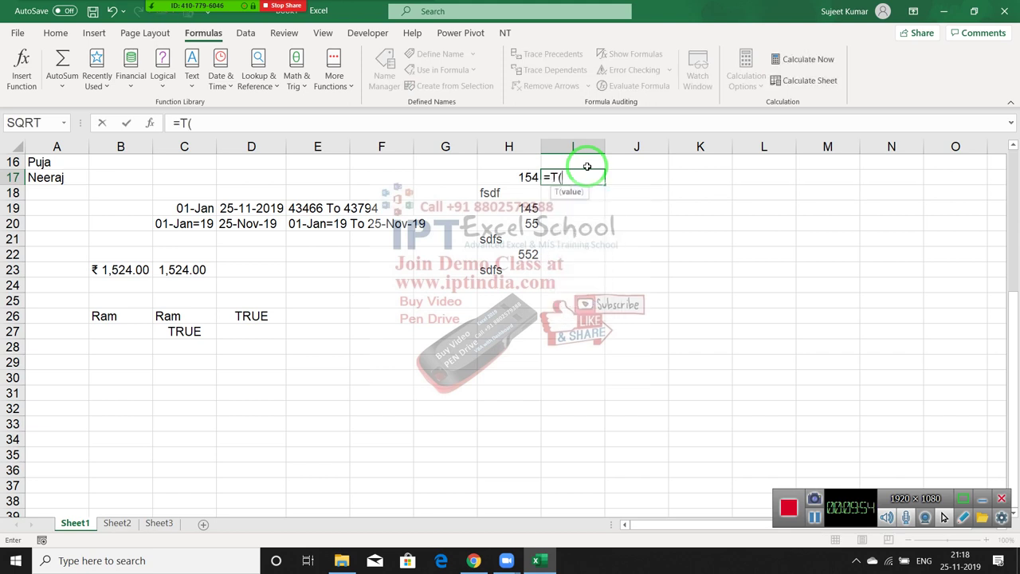
{"action": "key", "text": "Left"}
{"action": "key", "text": "Return"}
{"action": "left_click", "coordinate": [586, 166]}
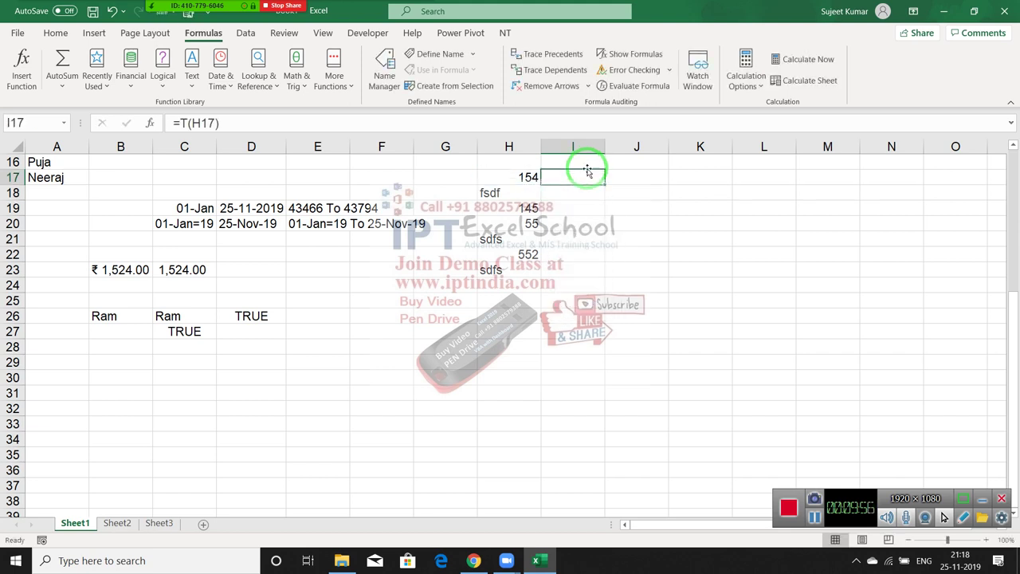
{"action": "double_click", "coordinate": [605, 183]}
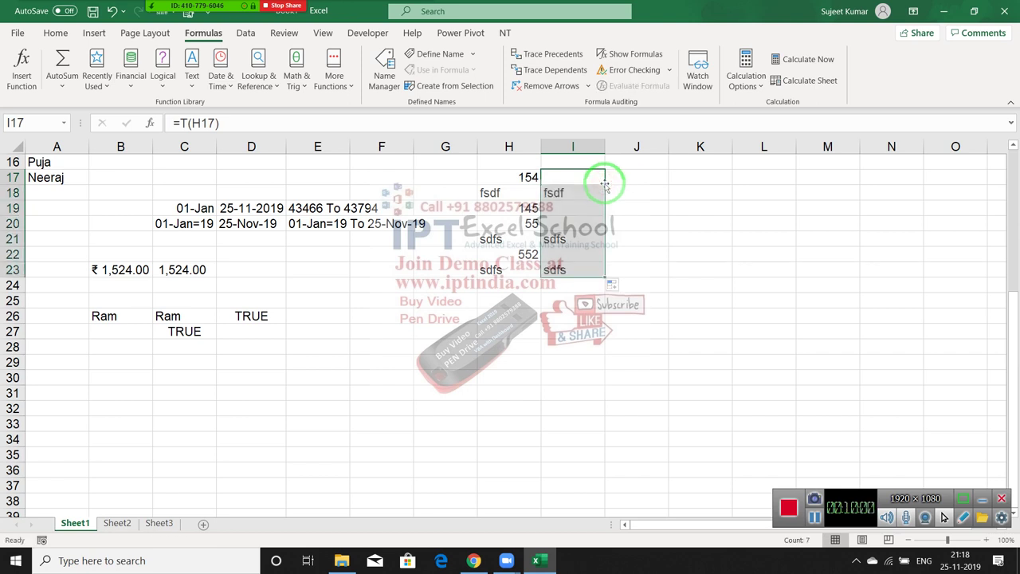
{"action": "left_click", "coordinate": [355, 253]}
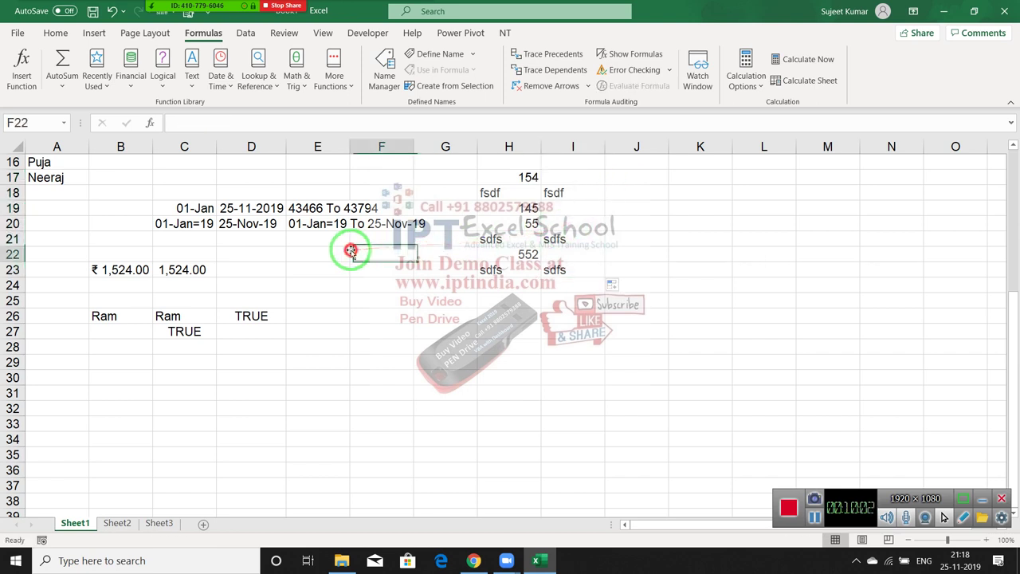
- On Sheet2, enter the heading Name in A1 and a full name in A2, and autofit column A
{"action": "left_click", "coordinate": [118, 523]}
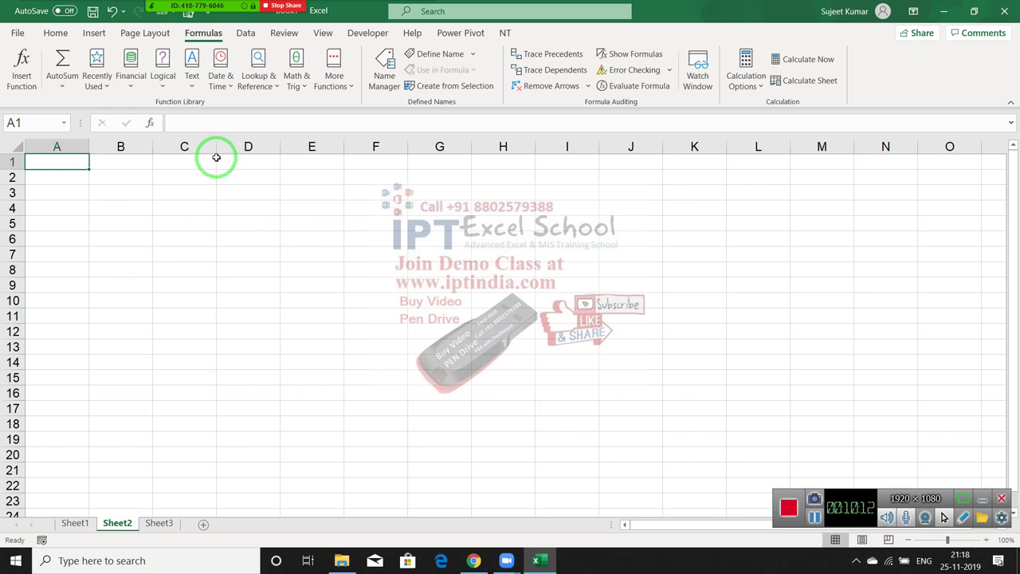
{"action": "type", "text": "Name"}
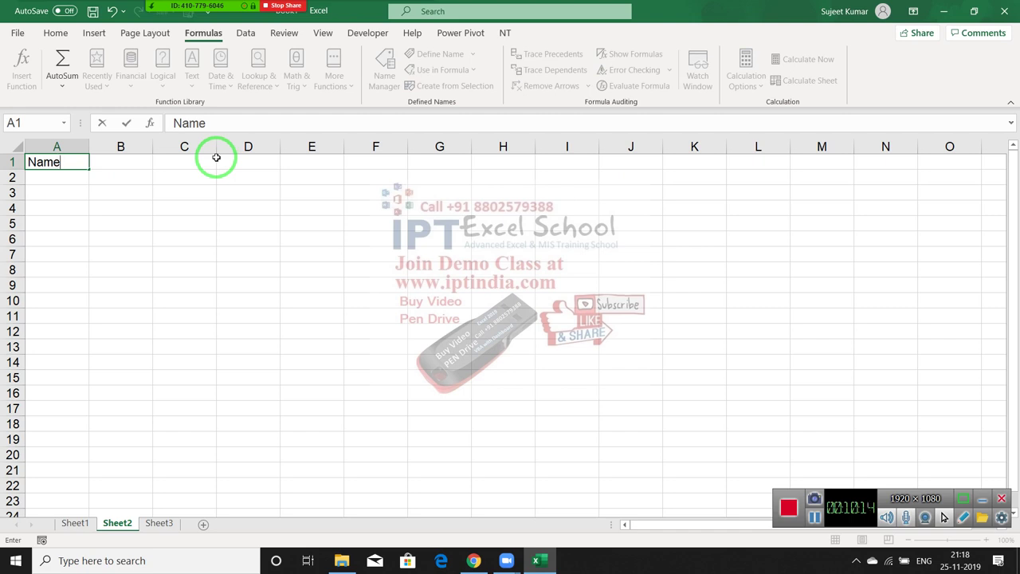
{"action": "key", "text": "Return"}
{"action": "type", "text": "P"}
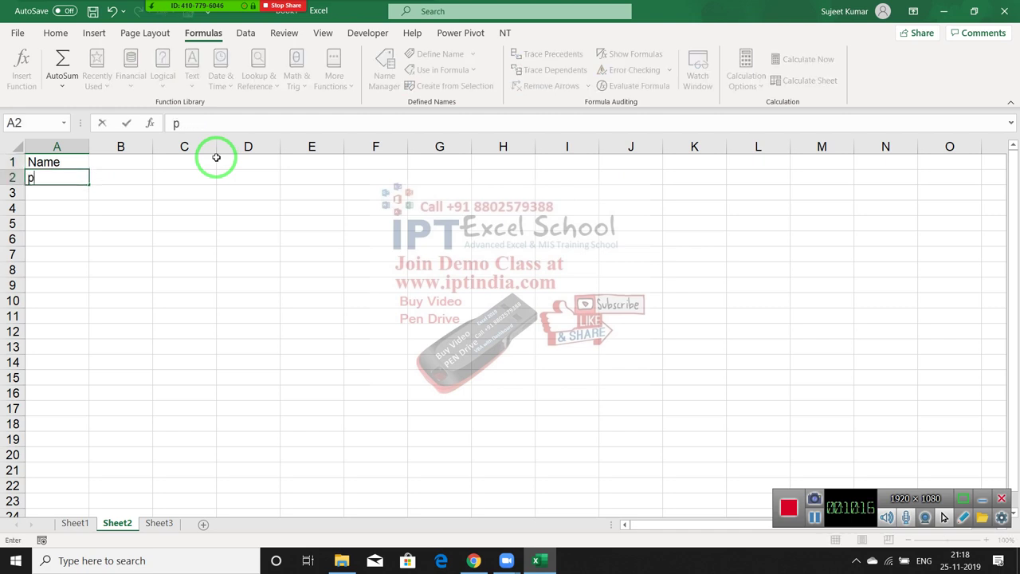
{"action": "type", "text": "uja"}
{"action": "type", "text": " Singh "}
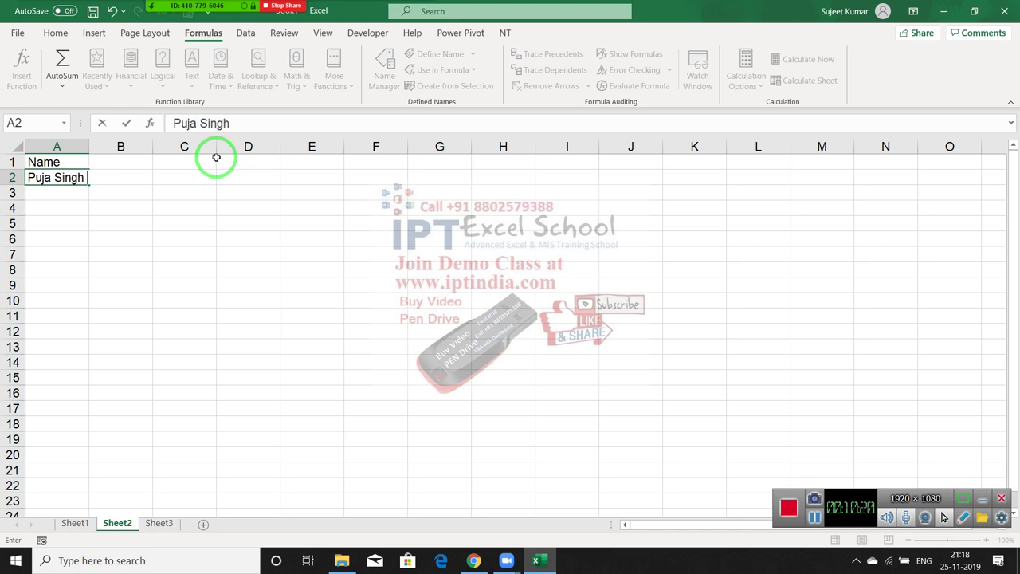
{"action": "type", "text": "Ran"}
{"action": "type", "text": "a"}
{"action": "key", "text": "Return"}
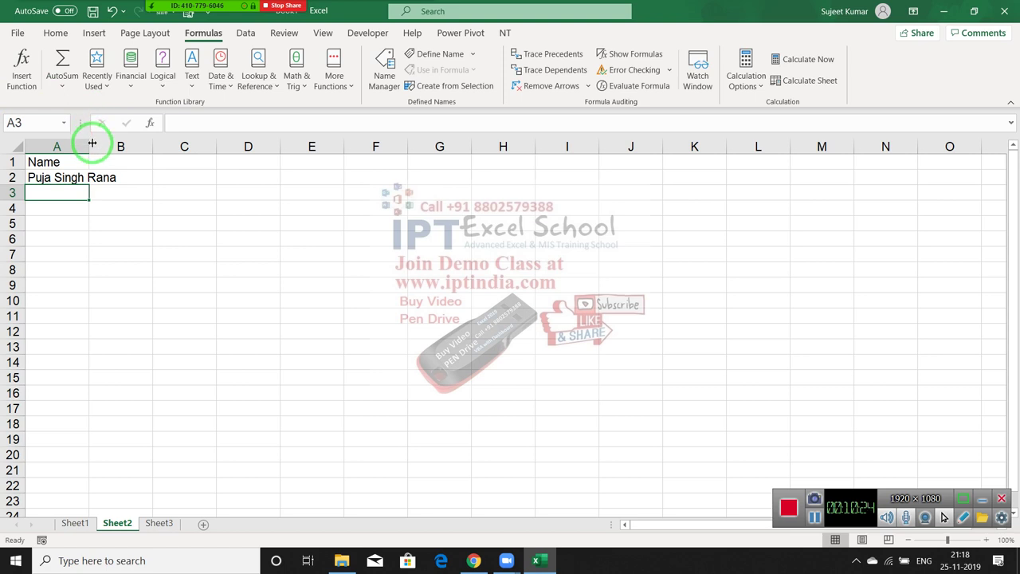
{"action": "double_click", "coordinate": [90, 143]}
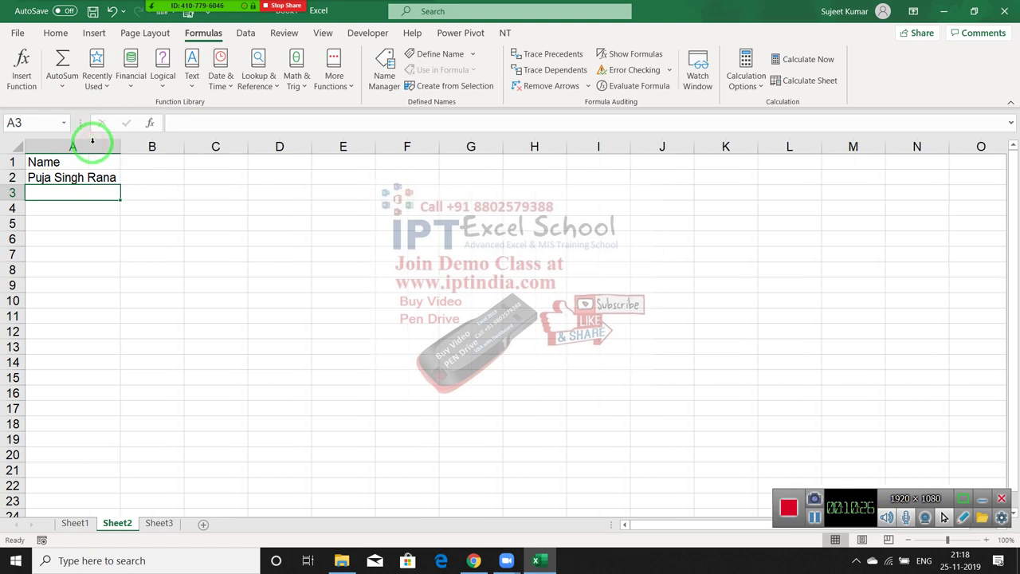
{"action": "left_click", "coordinate": [92, 141]}
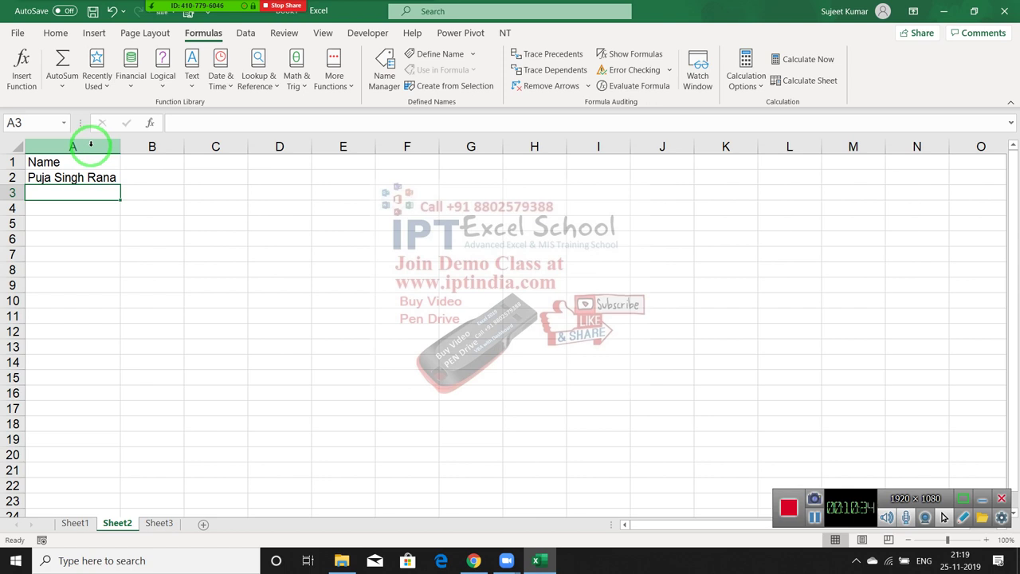
- Label B1, C1 and D1 as F, M and L
{"action": "left_click", "coordinate": [164, 166]}
{"action": "type", "text": "F"}
{"action": "key", "text": "Tab"}
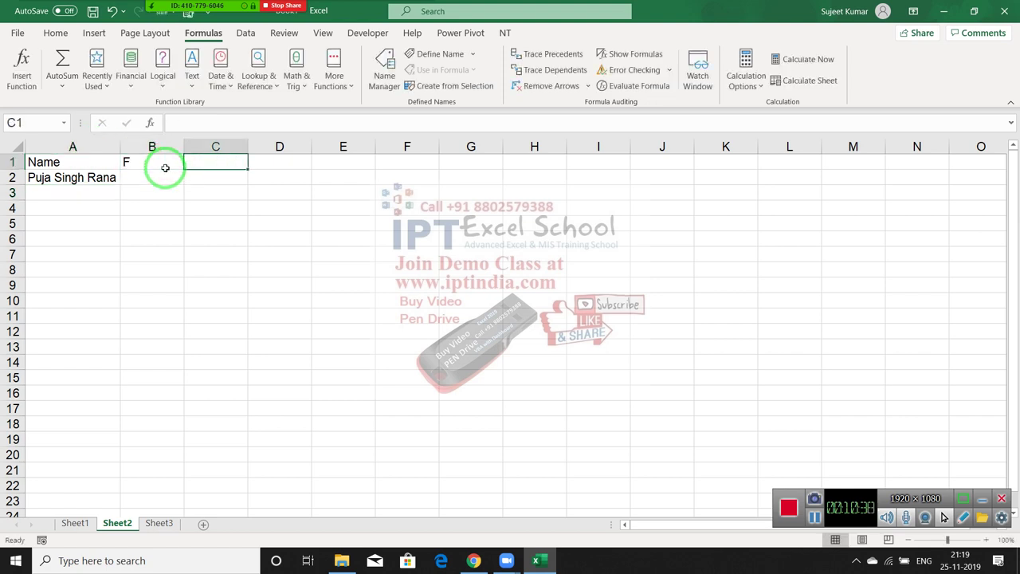
{"action": "type", "text": "M"}
{"action": "key", "text": "Tab"}
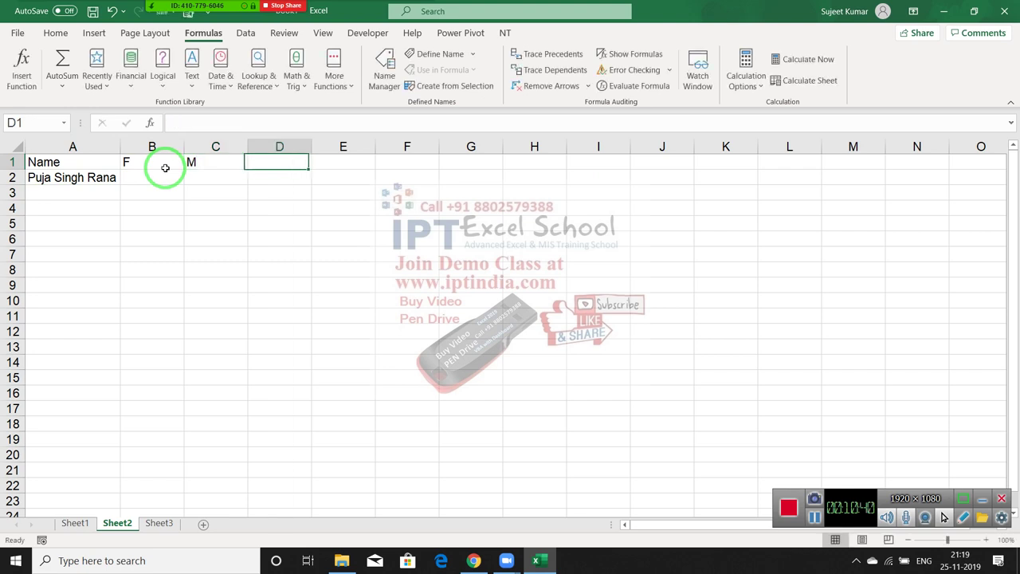
{"action": "type", "text": "L"}
{"action": "key", "text": "Return"}
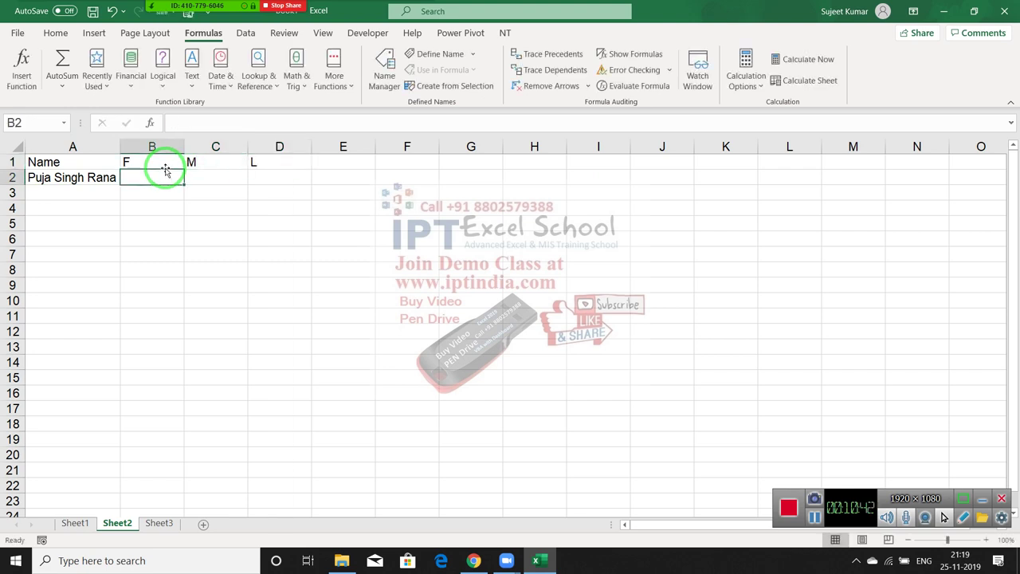
- Enter =FIND(" ",A2,1) in B3 to get the first space position, 5
{"action": "key", "text": "Down"}
{"action": "type", "text": "=f"}
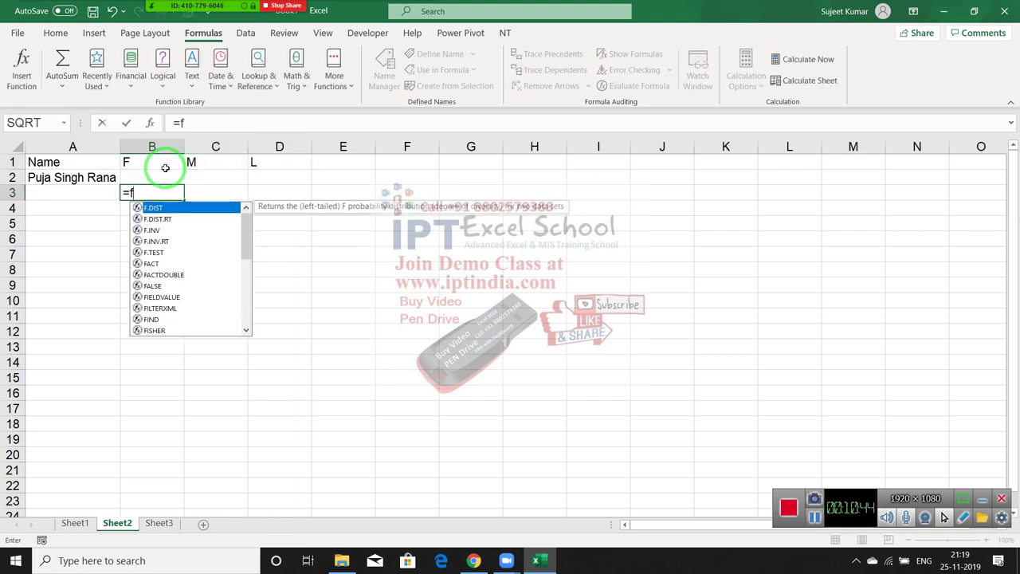
{"action": "type", "text": "ind"}
{"action": "key", "text": "Tab"}
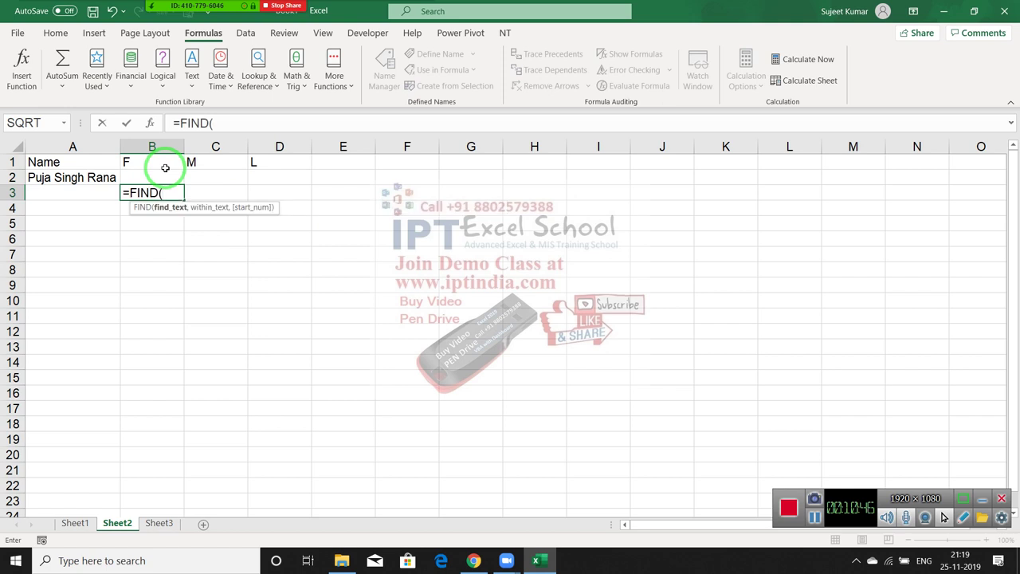
{"action": "type", "text": "\" \","}
{"action": "left_click", "coordinate": [109, 175]}
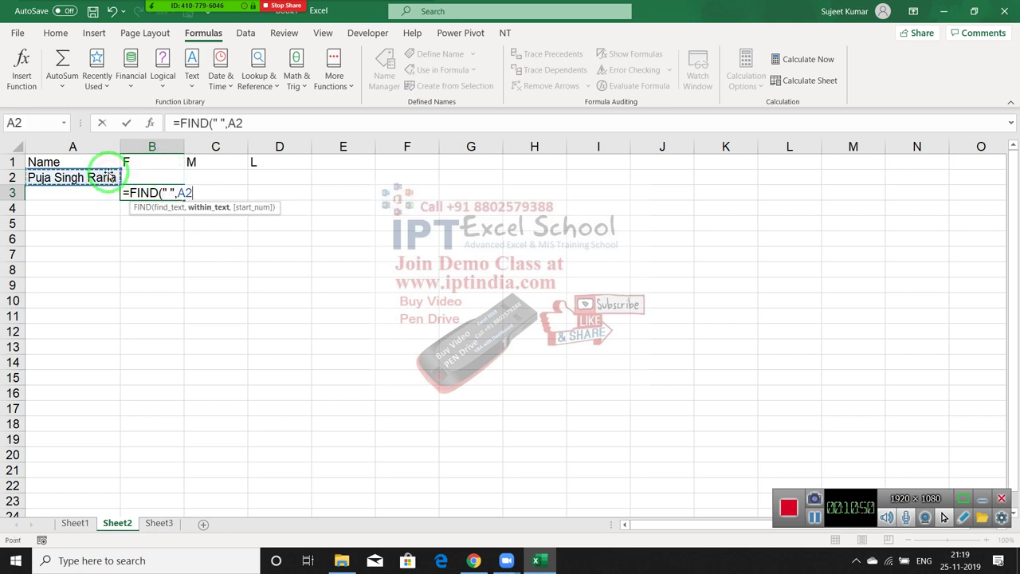
{"action": "type", "text": ",1"}
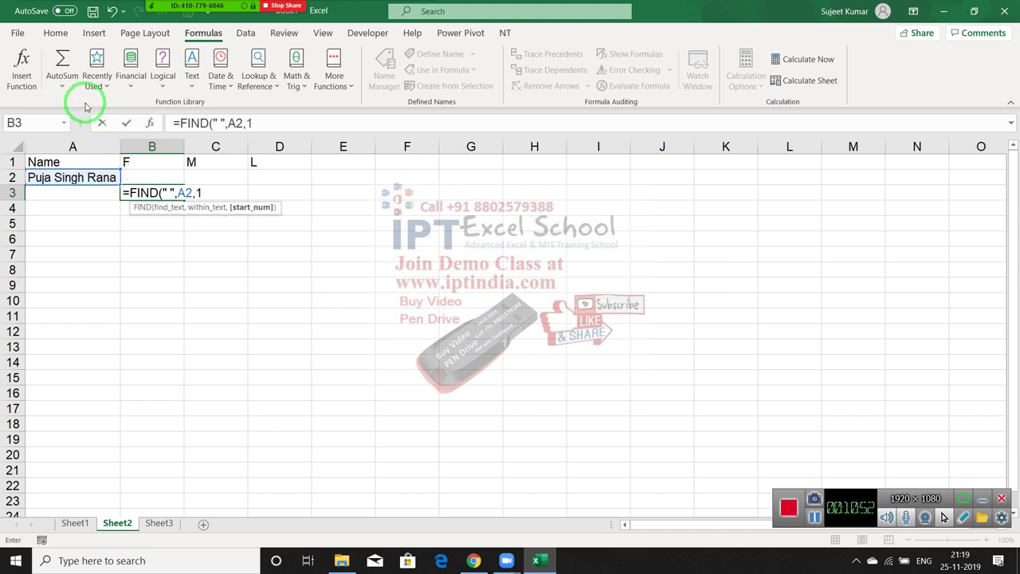
{"action": "key", "text": "Return"}
{"action": "key", "text": "Up"}
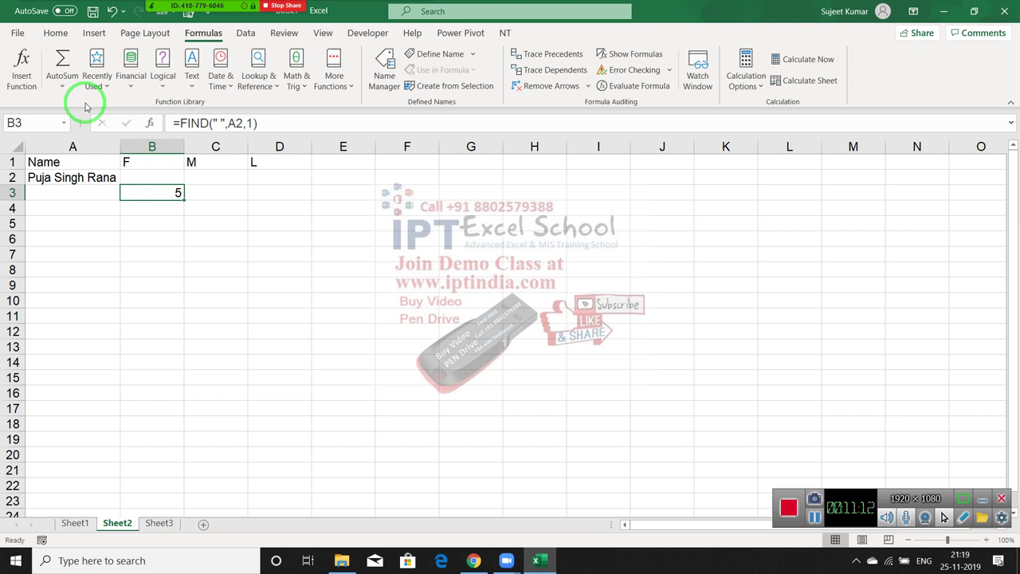
- Enter =LEFT(A2,B3-1) in B2 to extract the first name from A2
{"action": "key", "text": "Up"}
{"action": "type", "text": "="}
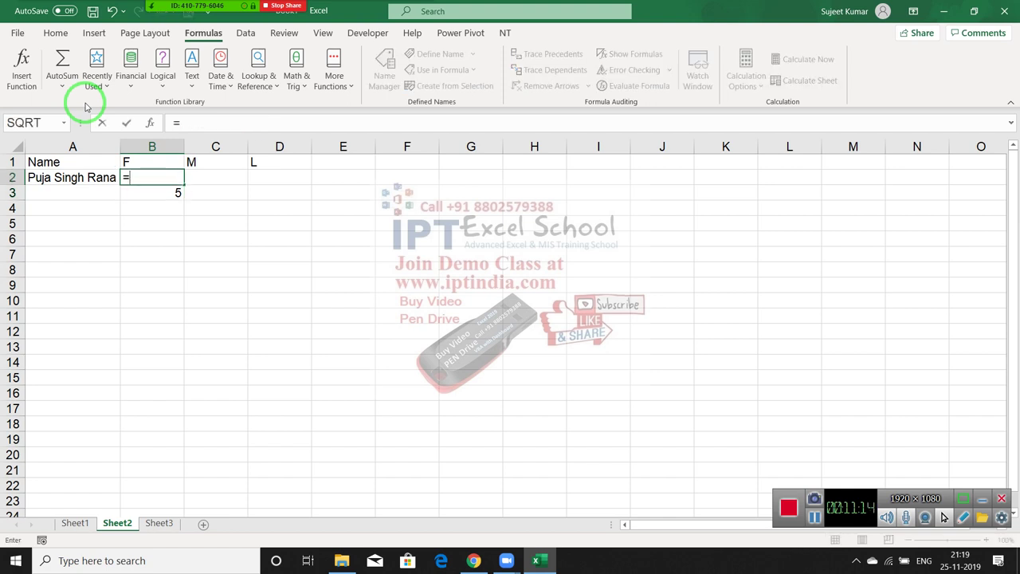
{"action": "type", "text": "le"}
{"action": "key", "text": "Tab"}
{"action": "key", "text": "Left"}
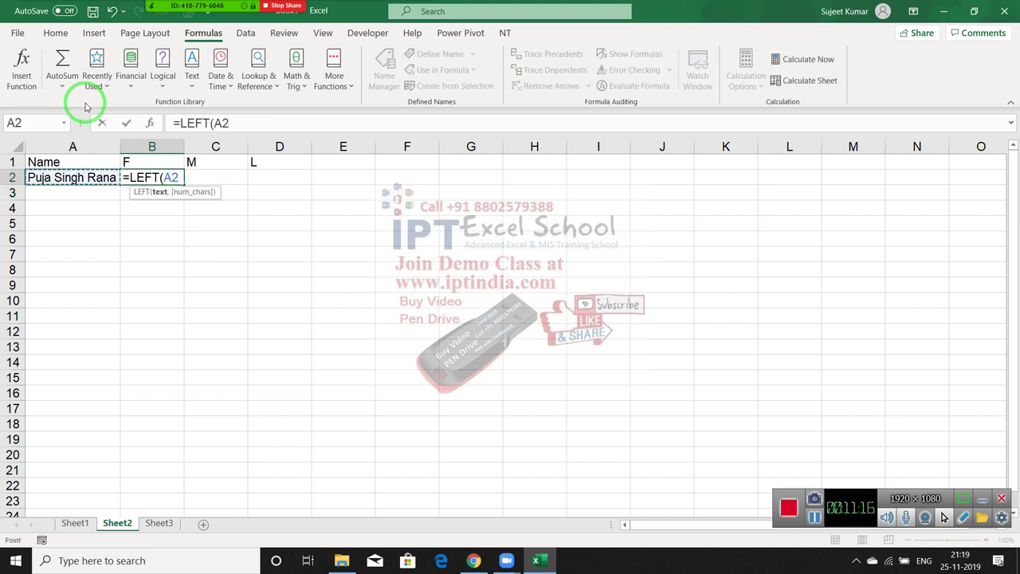
{"action": "type", "text": ","}
{"action": "key", "text": "Down"}
{"action": "type", "text": "-"}
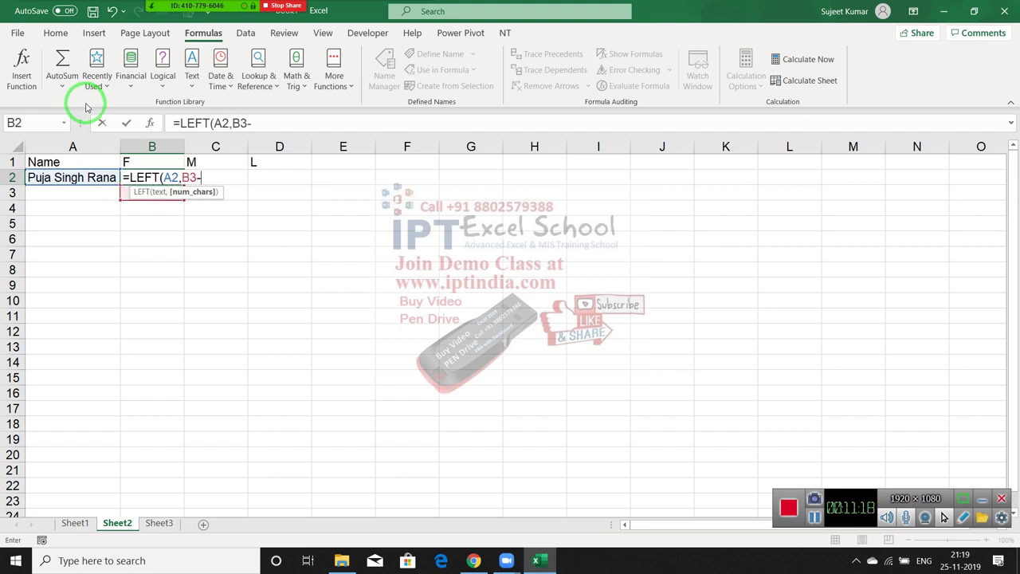
{"action": "type", "text": "1"}
{"action": "key", "text": "Return"}
{"action": "key", "text": "Up"}
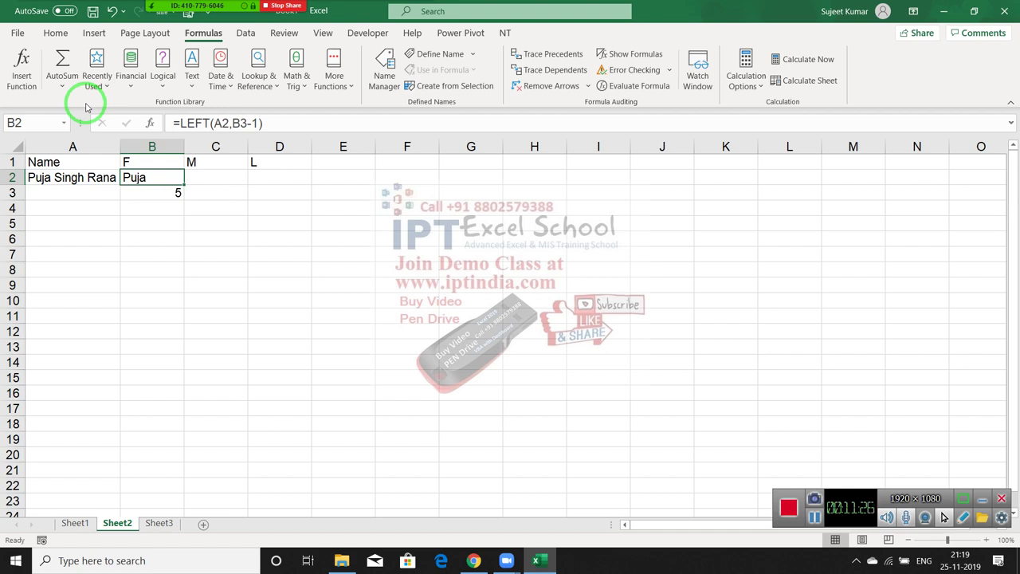
{"action": "key", "text": "Right"}
- Enter =FIND(" ",A2,1) in C3 as the starting formula
{"action": "key", "text": "Down"}
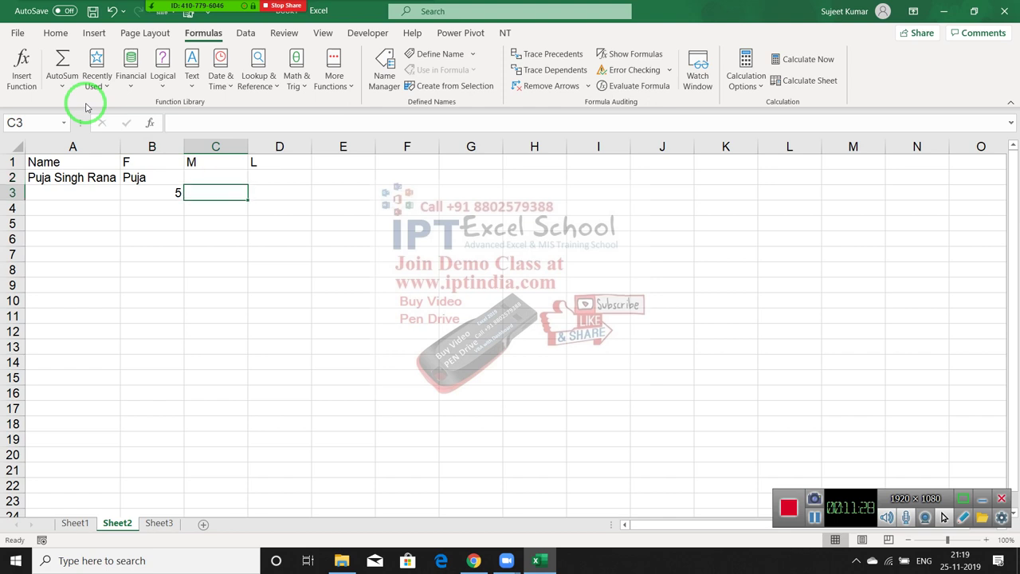
{"action": "type", "text": "=fin"}
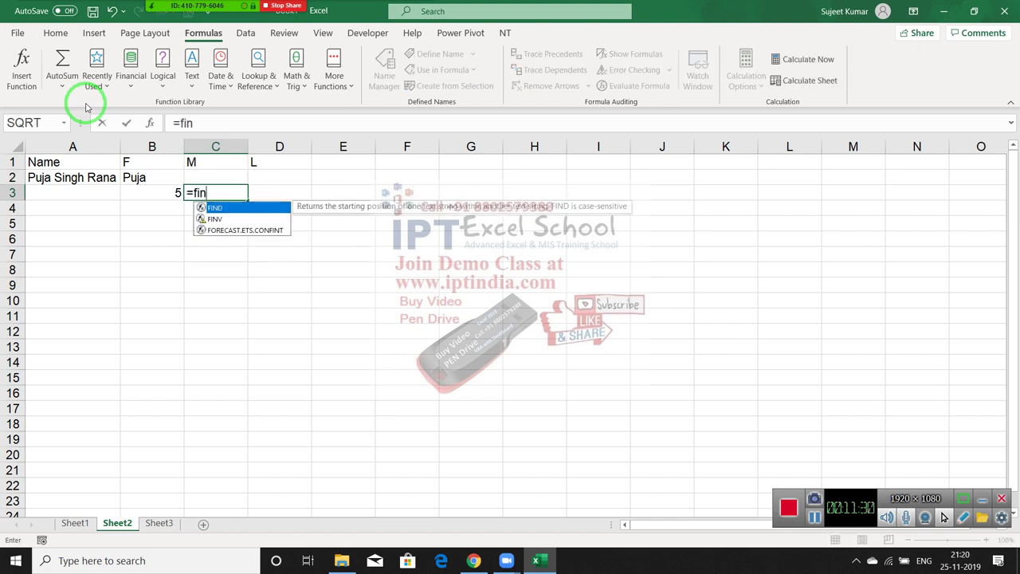
{"action": "key", "text": "Tab"}
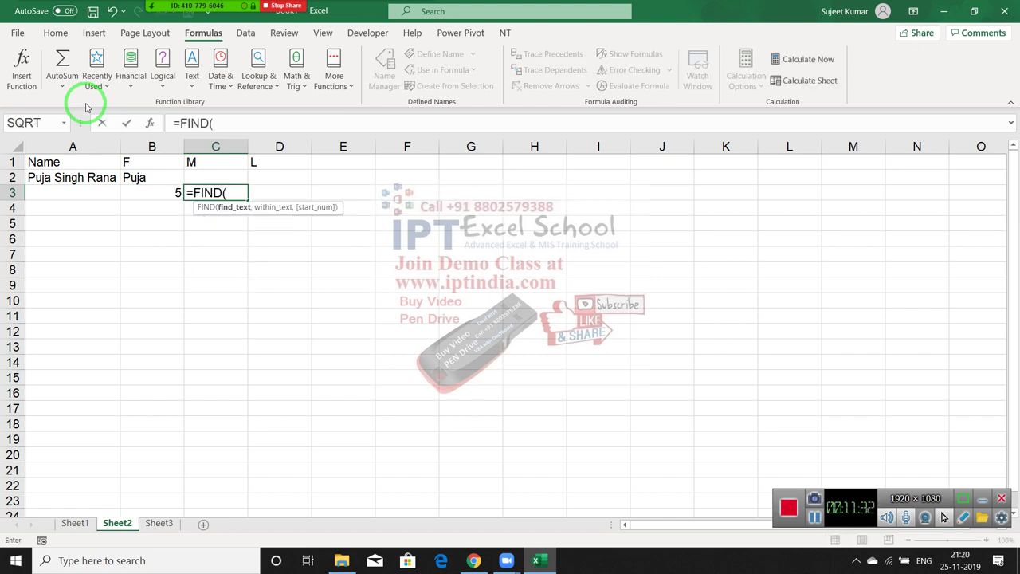
{"action": "type", "text": "\" \","}
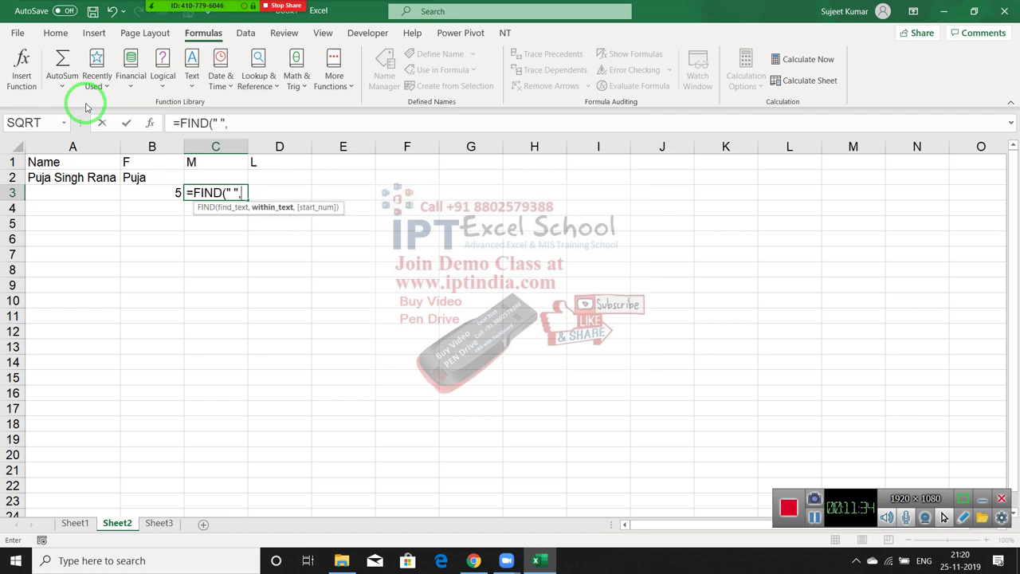
{"action": "key", "text": "Left"}
{"action": "key", "text": "Left"}
{"action": "key", "text": "Up"}
{"action": "type", "text": ","}
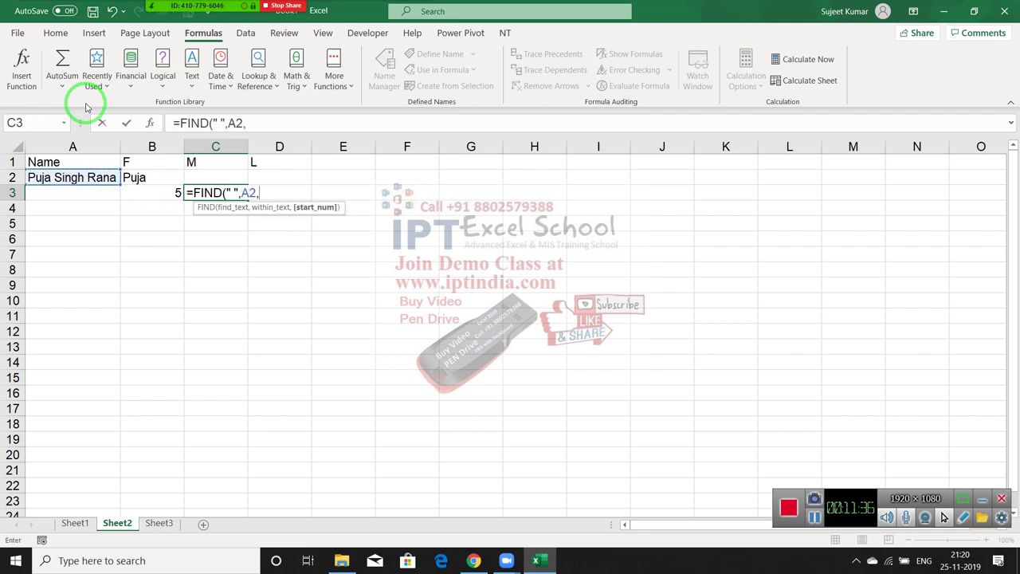
{"action": "type", "text": "1"}
{"action": "key", "text": "Return"}
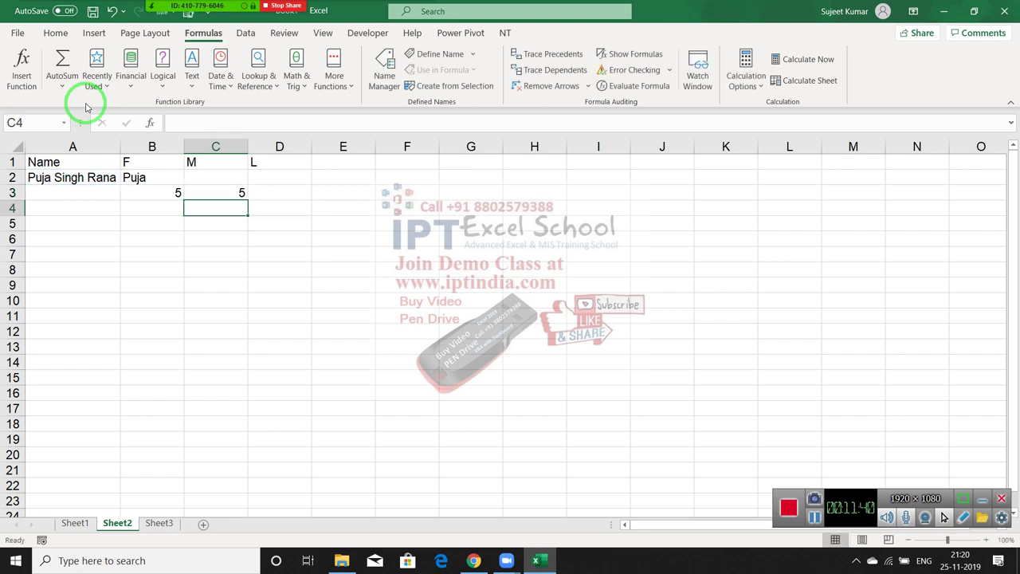
{"action": "key", "text": "Up"}
- Change C3's start position from 1 to B3+1 so it finds the second space at 11
{"action": "key", "text": "F2"}
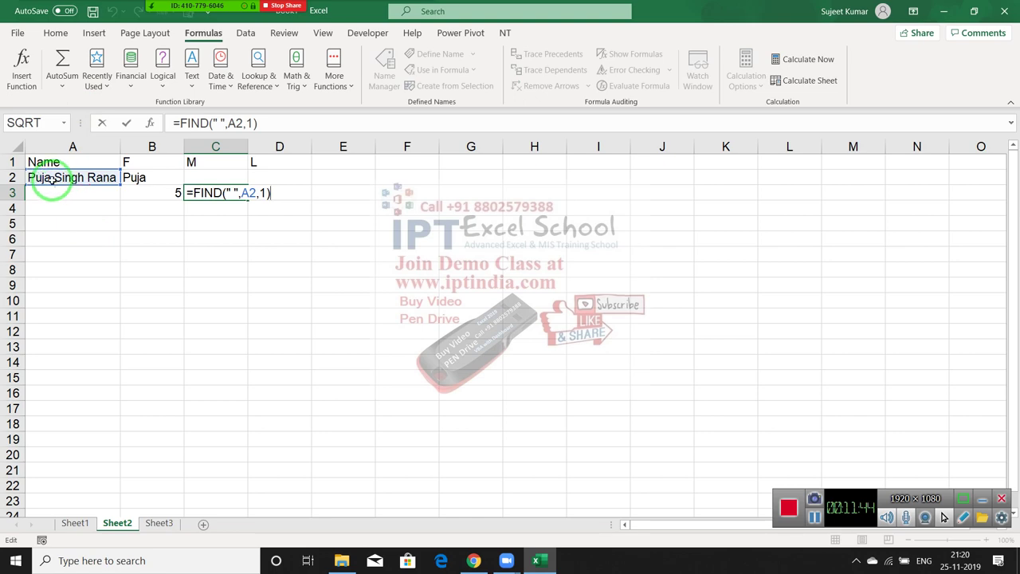
{"action": "left_click_drag", "start_coordinate": [73, 182], "coordinate": [96, 156]}
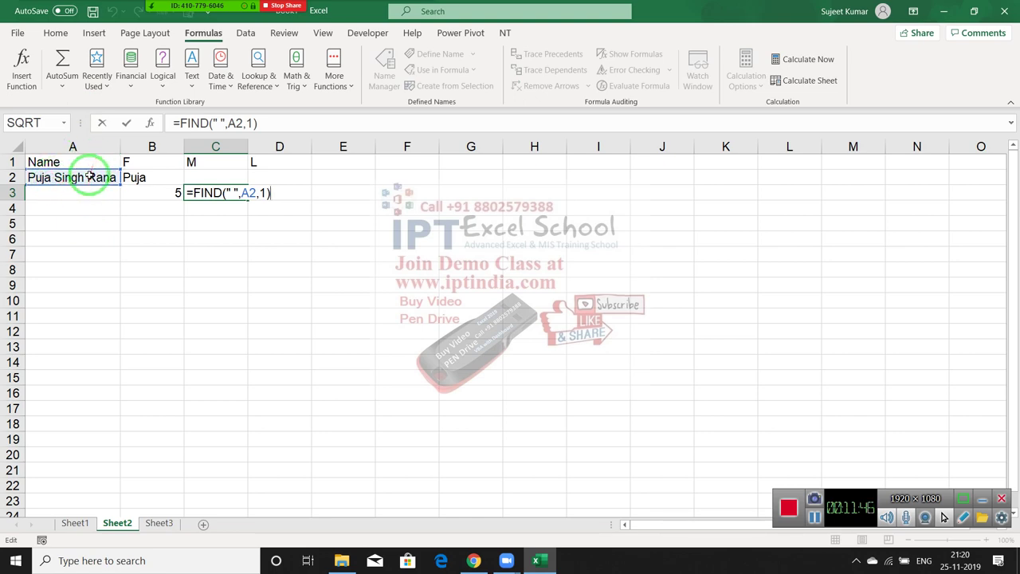
{"action": "left_click", "coordinate": [262, 194]}
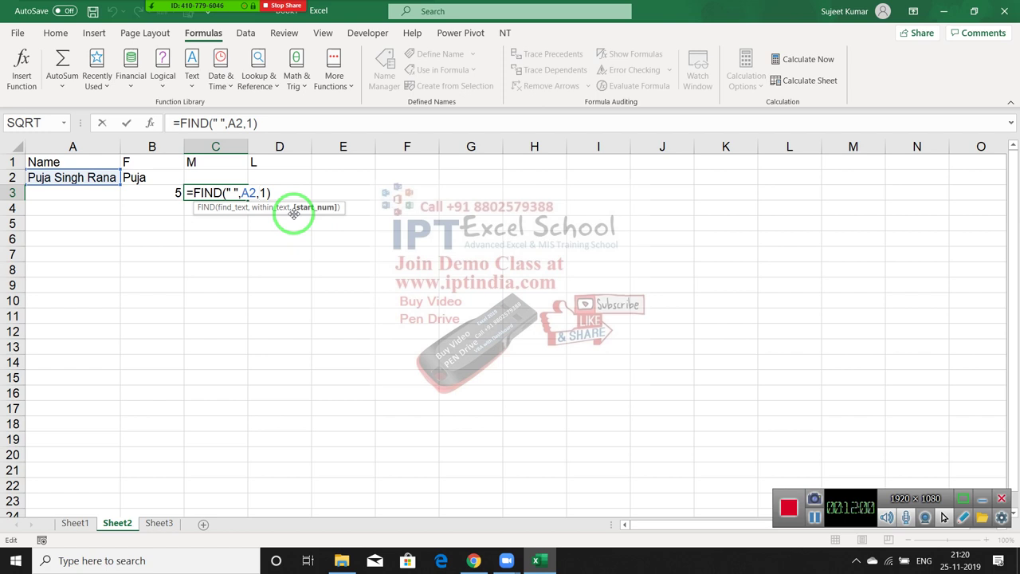
{"action": "key", "text": "Delete"}
{"action": "left_click", "coordinate": [170, 190]}
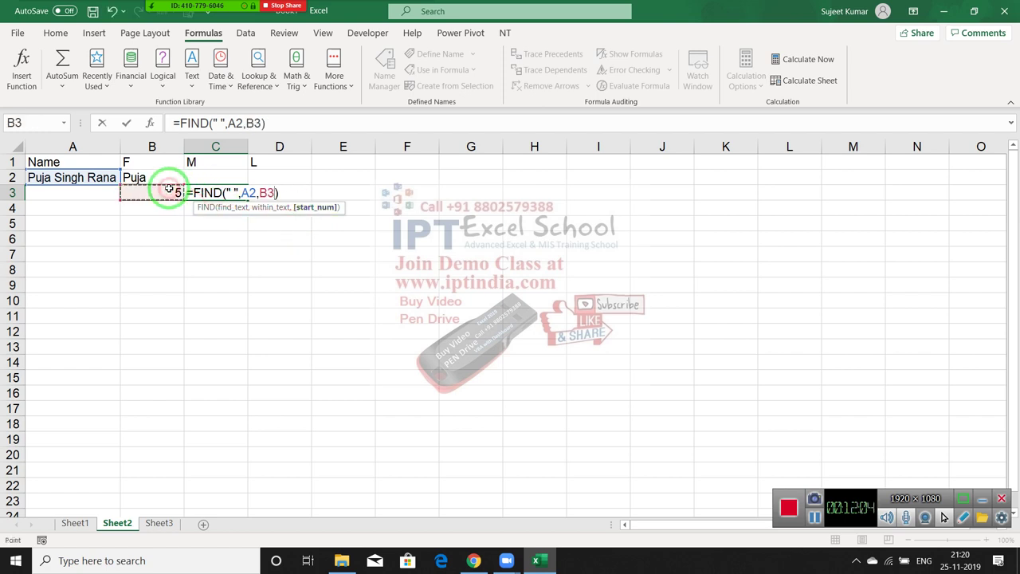
{"action": "type", "text": "+1"}
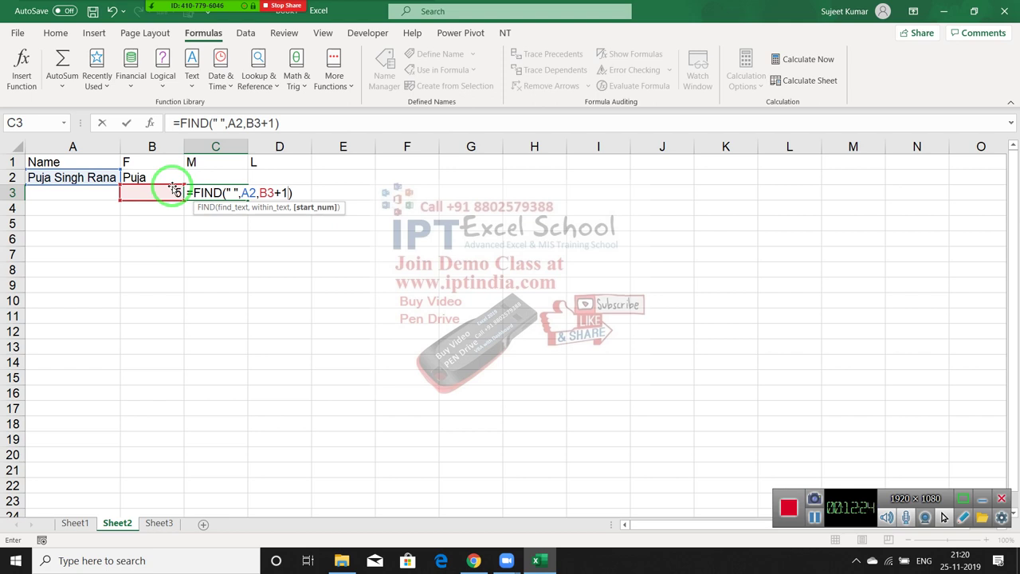
{"action": "key", "text": "Return"}
{"action": "key", "text": "Up"}
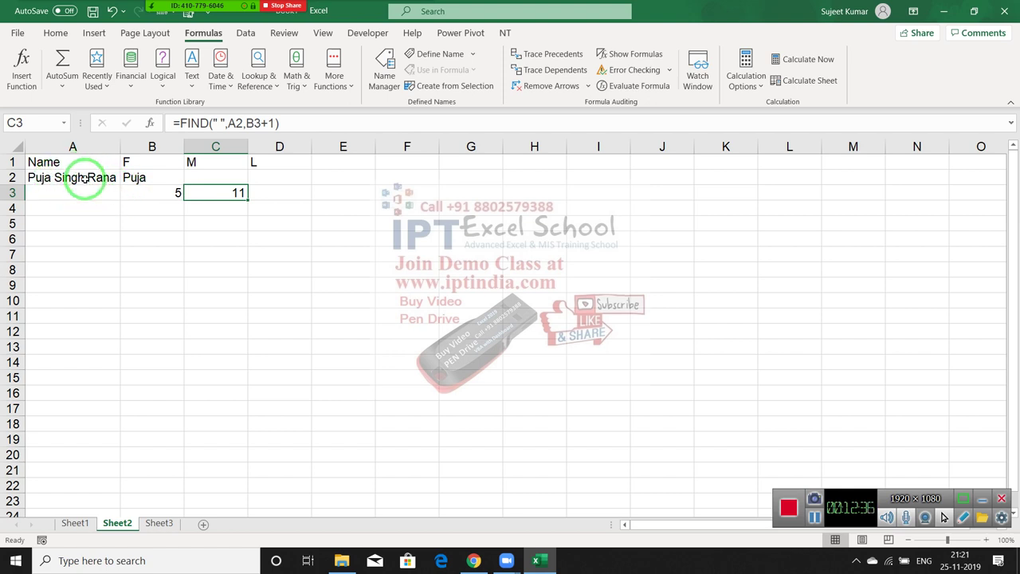
- Enter =MID(A2,B3+1,C3-B3) in C2 to extract the middle name
{"action": "left_click", "coordinate": [204, 176]}
{"action": "type", "text": "="}
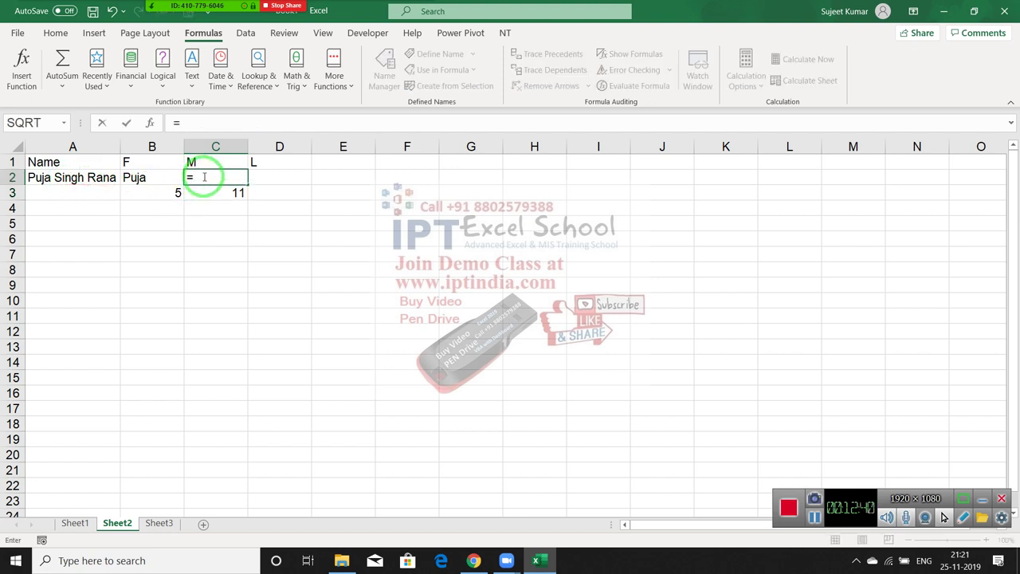
{"action": "type", "text": "mi"}
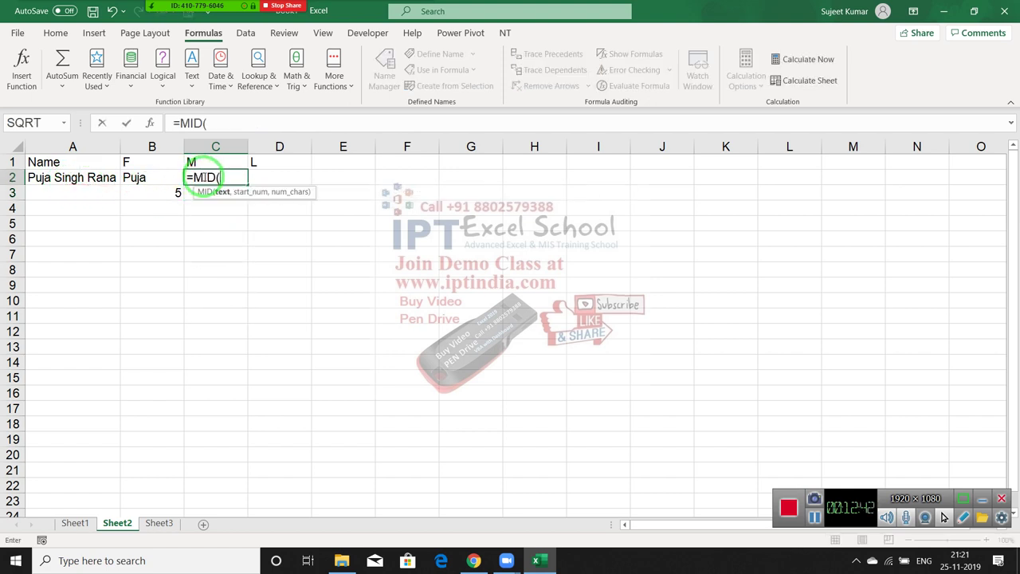
{"action": "key", "text": "Tab"}
{"action": "key", "text": "Left"}
{"action": "key", "text": "Left"}
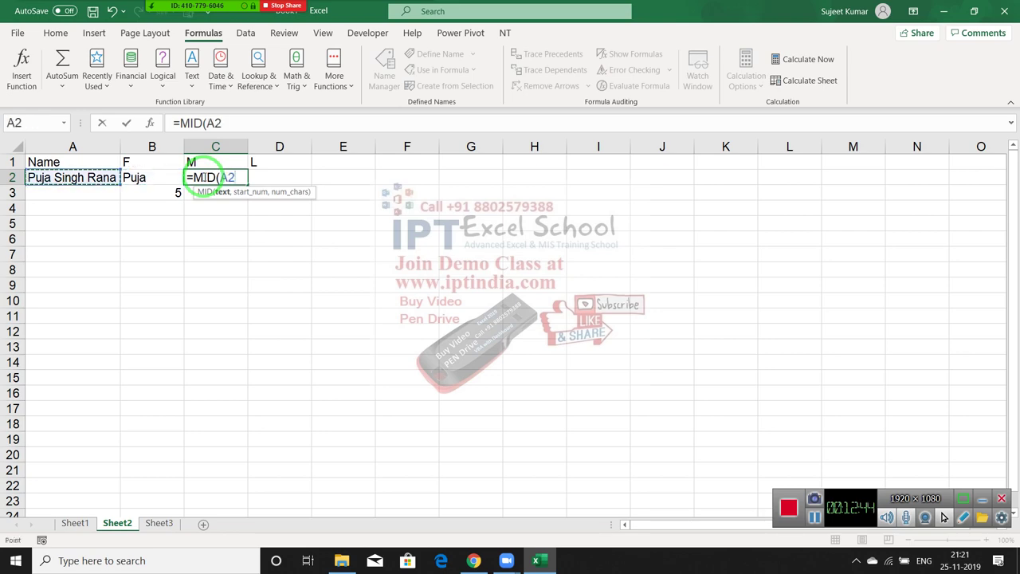
{"action": "type", "text": ","}
{"action": "key", "text": "Down"}
{"action": "key", "text": "Left"}
{"action": "type", "text": "+"}
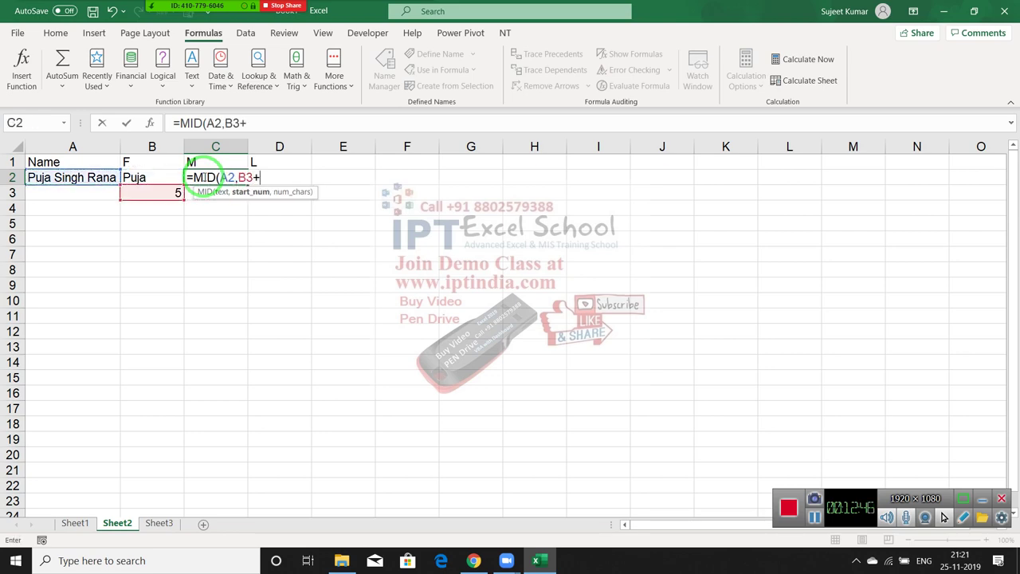
{"action": "type", "text": "1"}
{"action": "type", "text": ","}
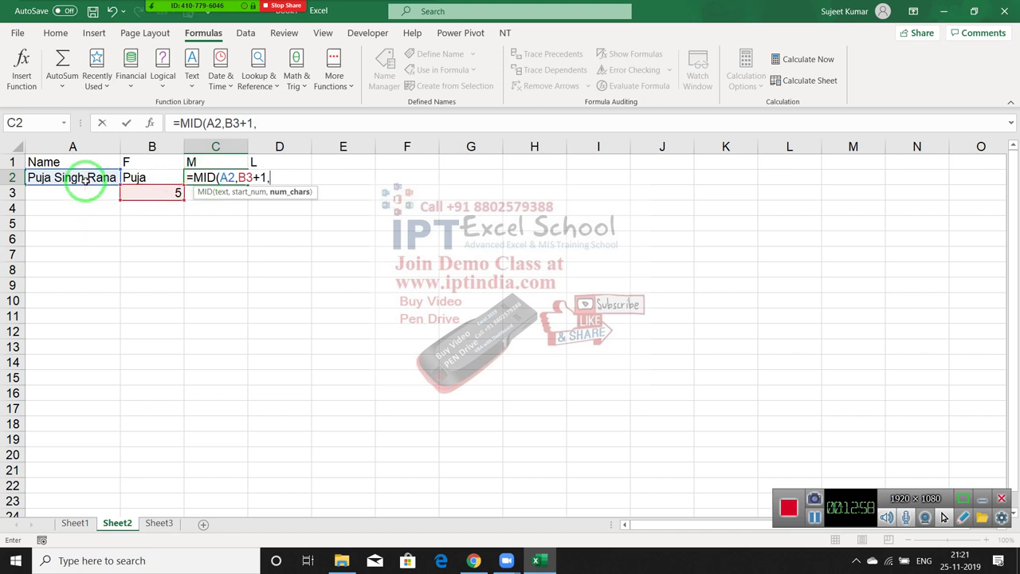
{"action": "left_click_drag", "start_coordinate": [53, 170], "coordinate": [52, 181]}
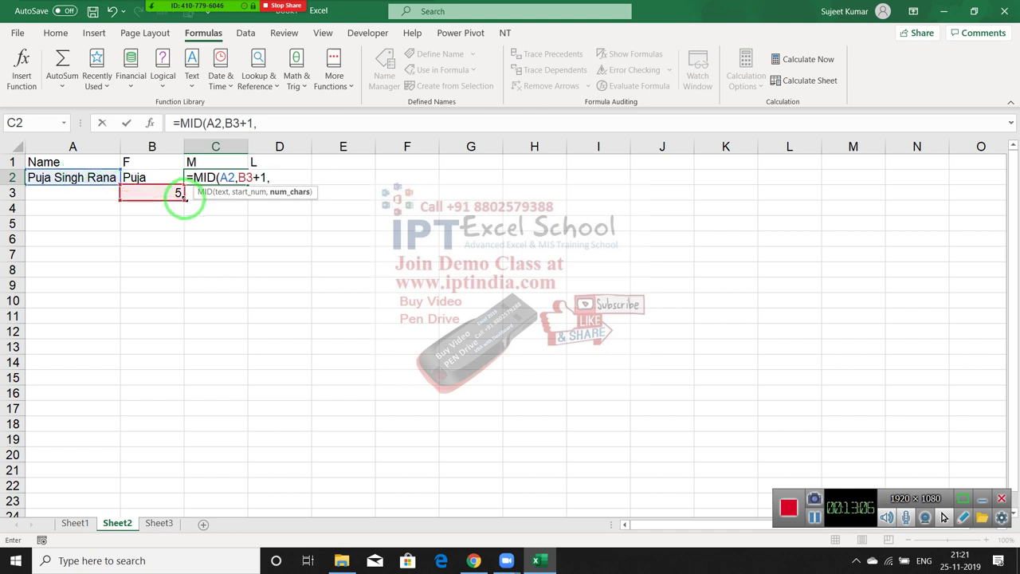
{"action": "left_click", "coordinate": [197, 207]}
{"action": "key", "text": "Up"}
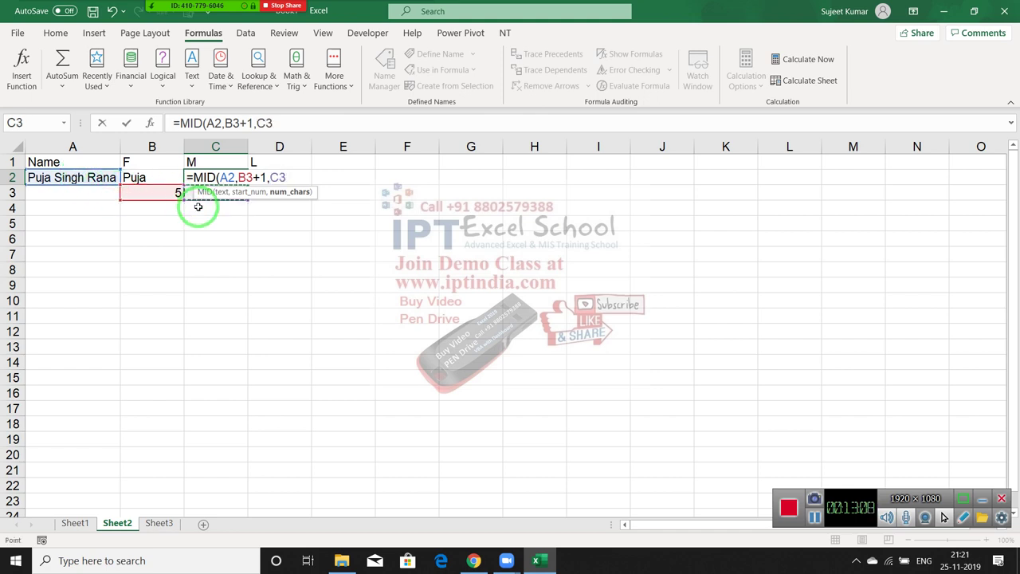
{"action": "type", "text": "-"}
{"action": "key", "text": "Down"}
{"action": "key", "text": "Left"}
{"action": "key", "text": "Return"}
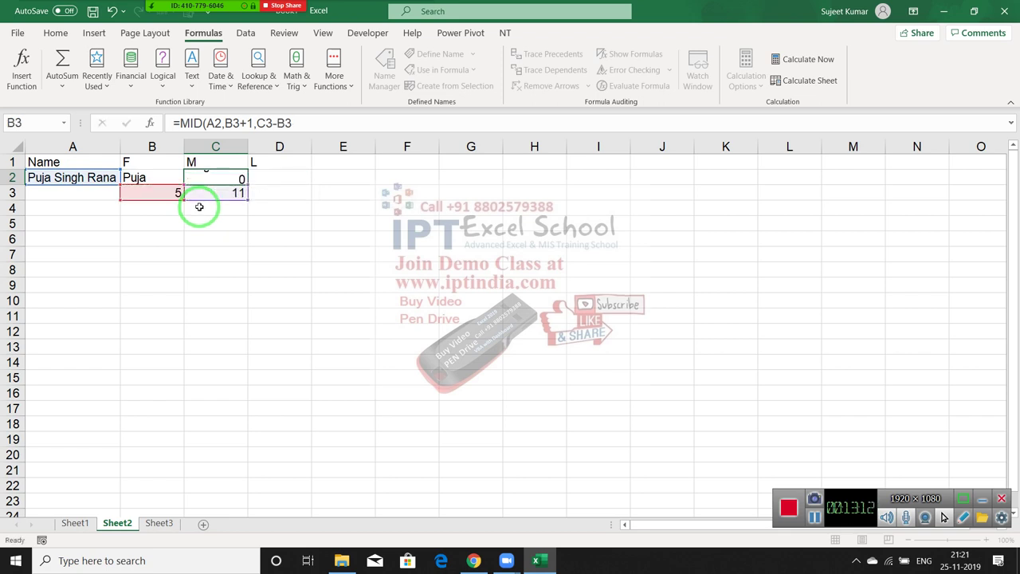
- Add =C3-B3 in C4 to show the middle name's length of 6
{"action": "left_click", "coordinate": [200, 207]}
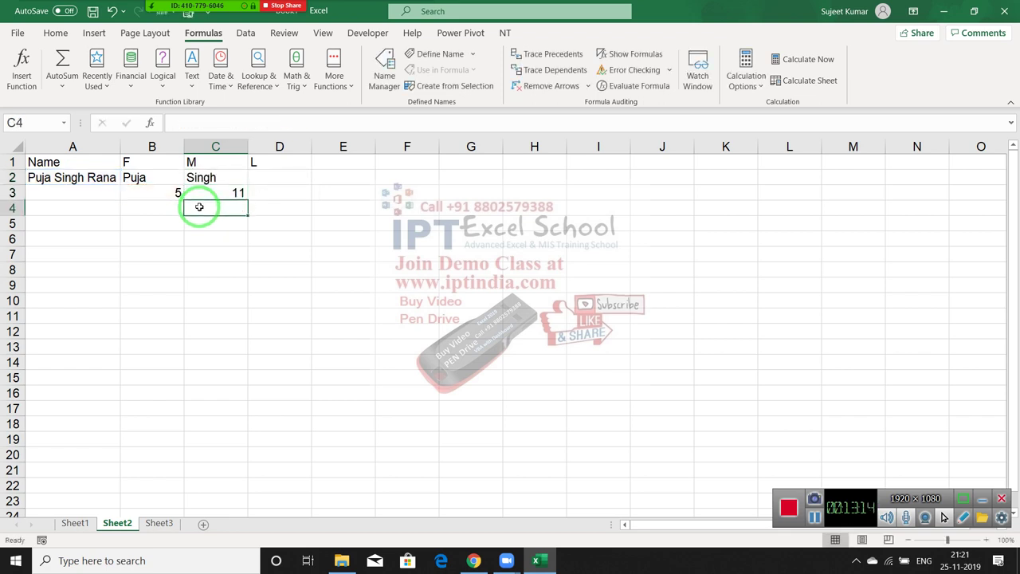
{"action": "type", "text": "="}
{"action": "key", "text": "Up"}
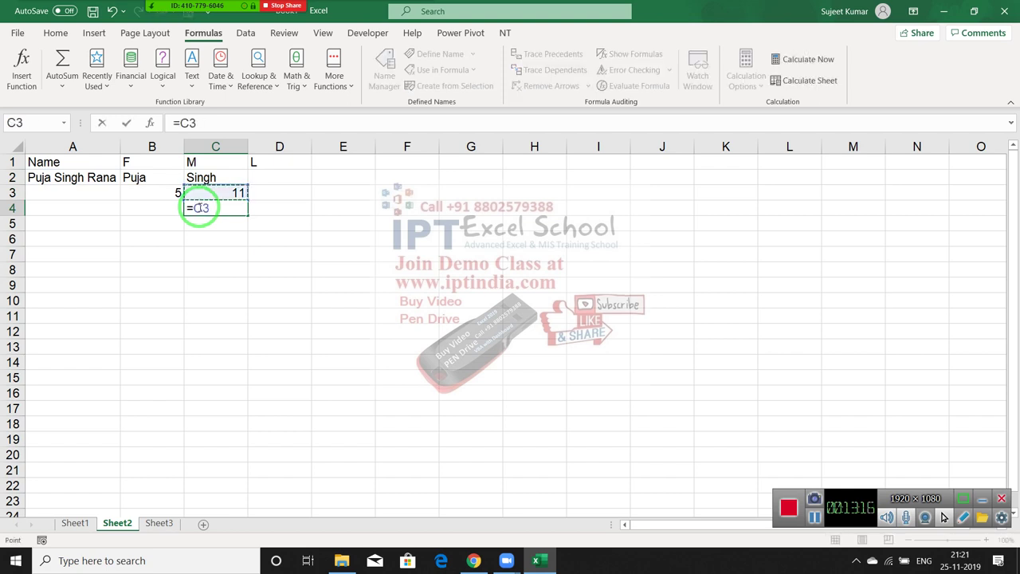
{"action": "type", "text": "-"}
{"action": "key", "text": "Left"}
{"action": "key", "text": "Up"}
{"action": "key", "text": "Return"}
{"action": "left_click", "coordinate": [199, 207]}
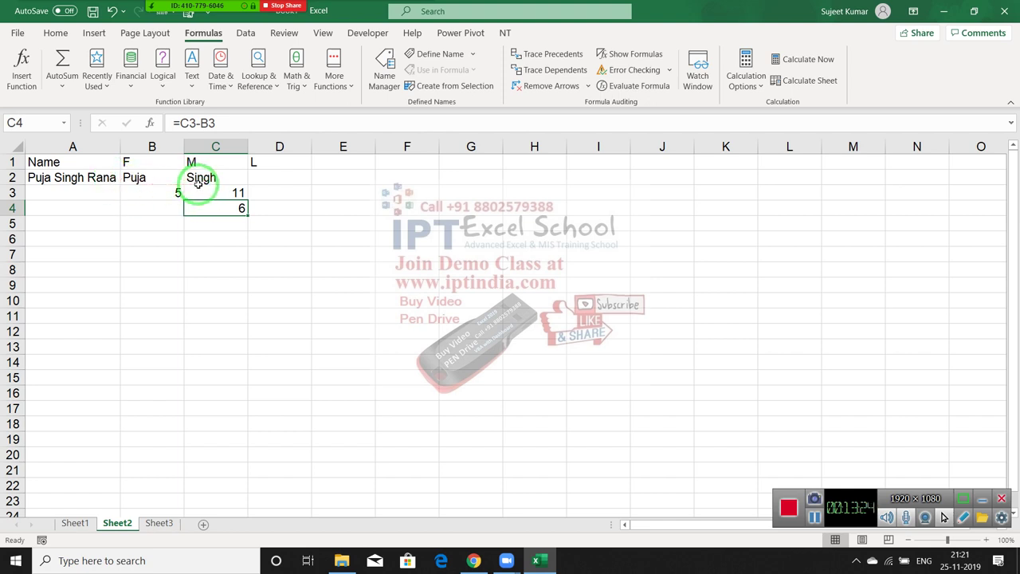
{"action": "left_click", "coordinate": [203, 177]}
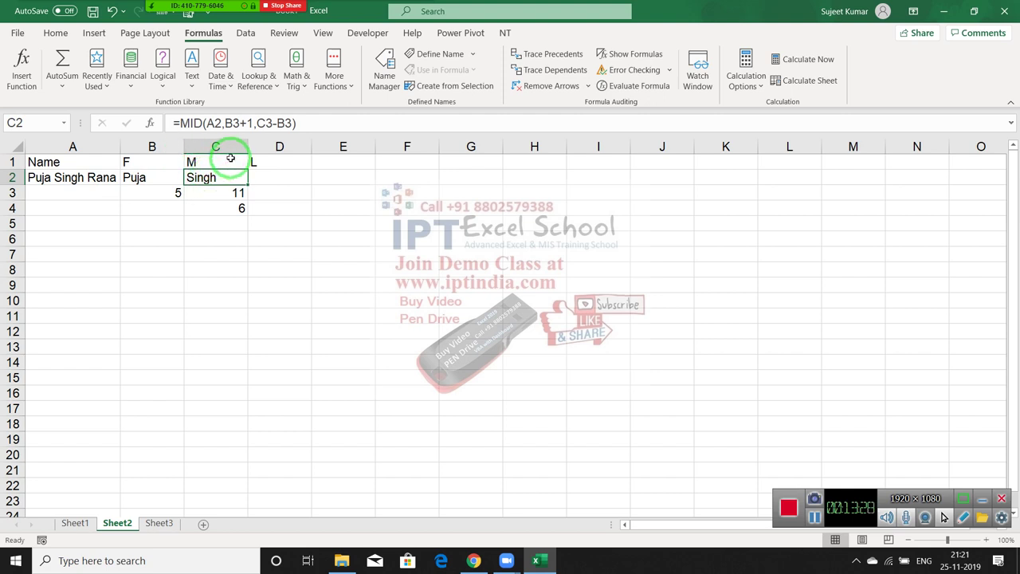
- Begin a RIGHT formula in D2 on A2, then erase the mistaken entry
{"action": "left_click", "coordinate": [273, 172]}
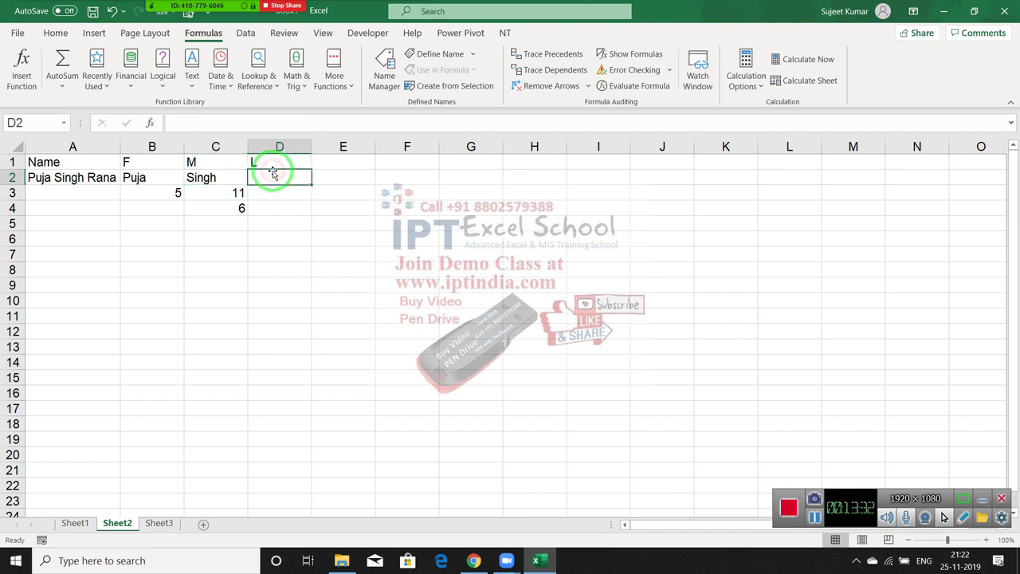
{"action": "type", "text": "="}
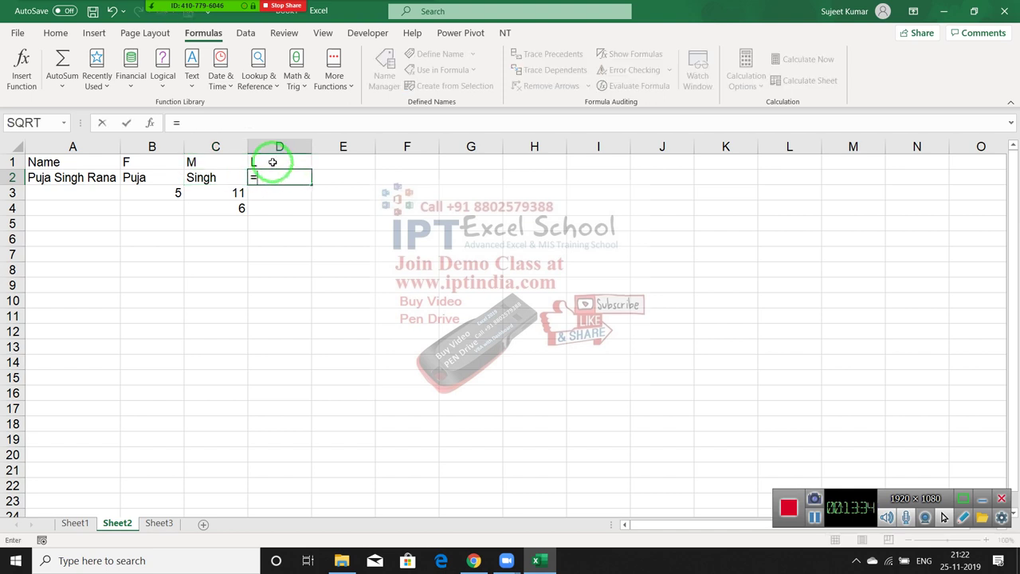
{"action": "type", "text": "ri"}
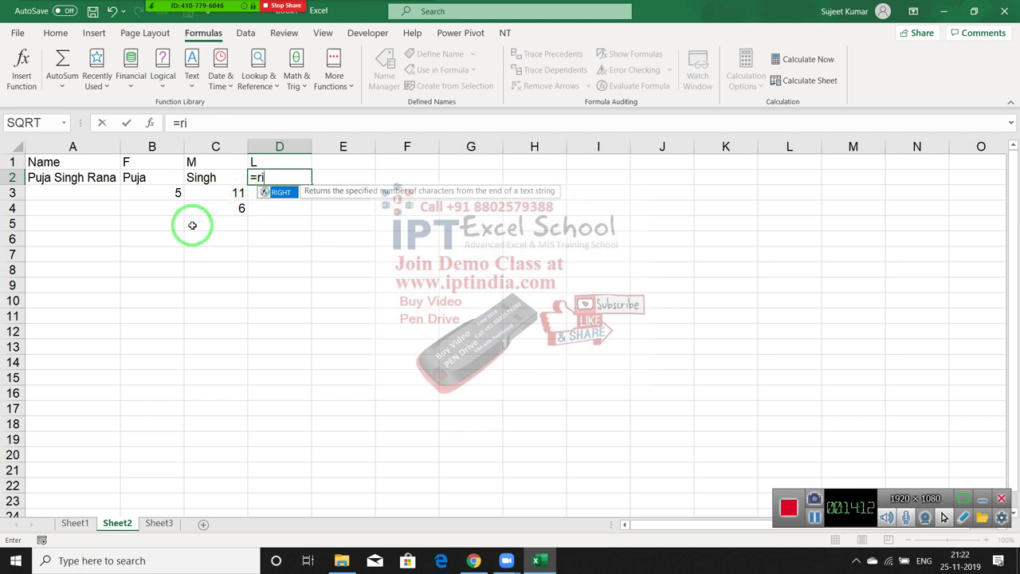
{"action": "key", "text": "Tab"}
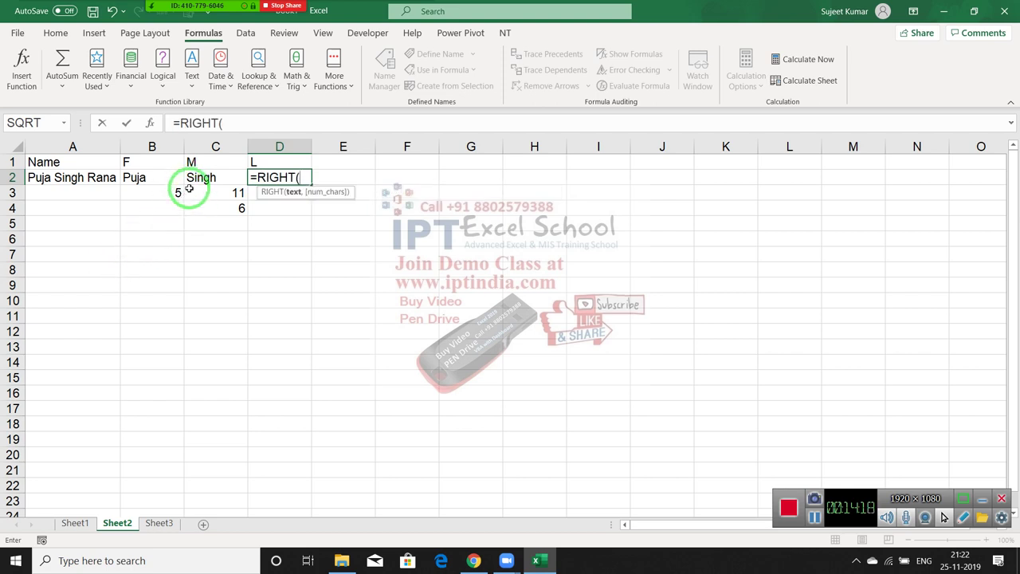
{"action": "left_click", "coordinate": [90, 165]}
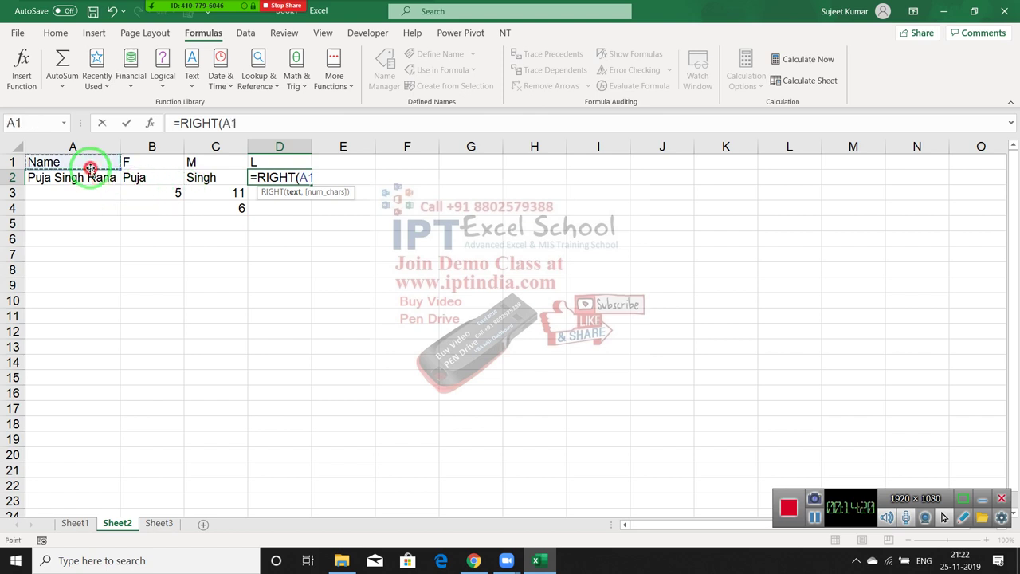
{"action": "type", "text": ","}
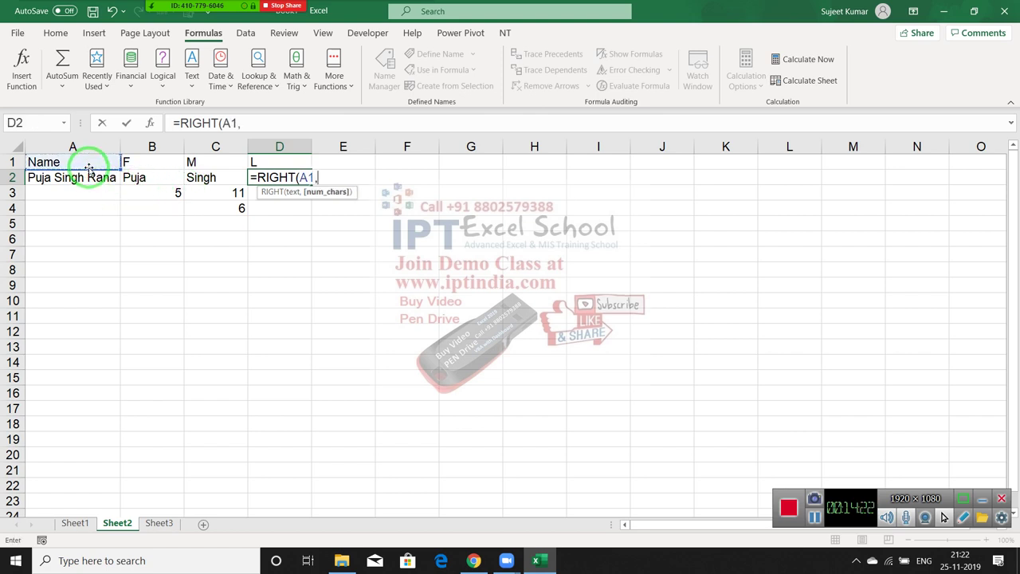
{"action": "key", "text": "BackSpace"}
{"action": "key", "text": "BackSpace"}
{"action": "key", "text": "BackSpace"}
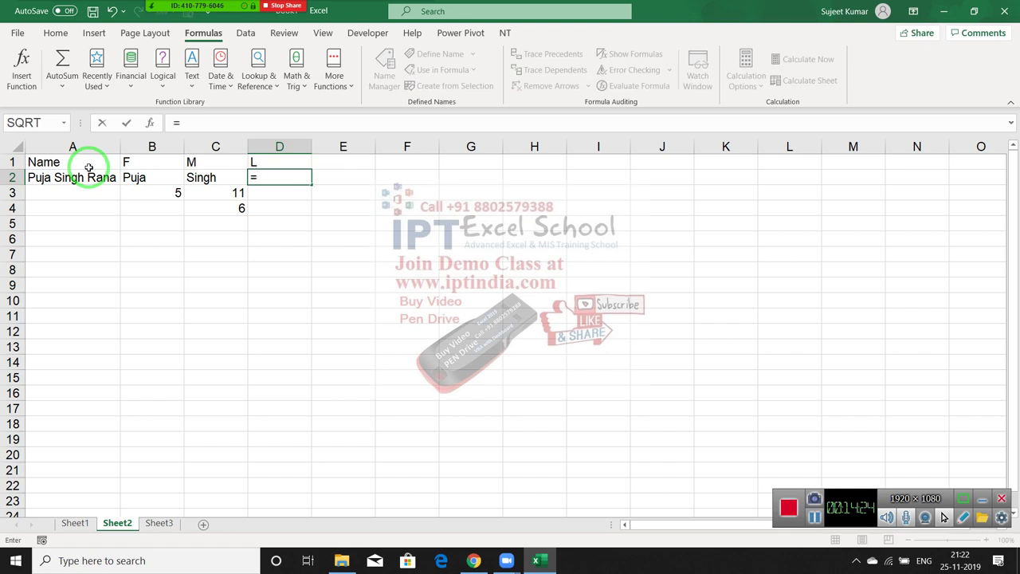
- Enter =RIGHT(A2,LEN(A2)-C3) in D2 to return the last name
{"action": "type", "text": "r"}
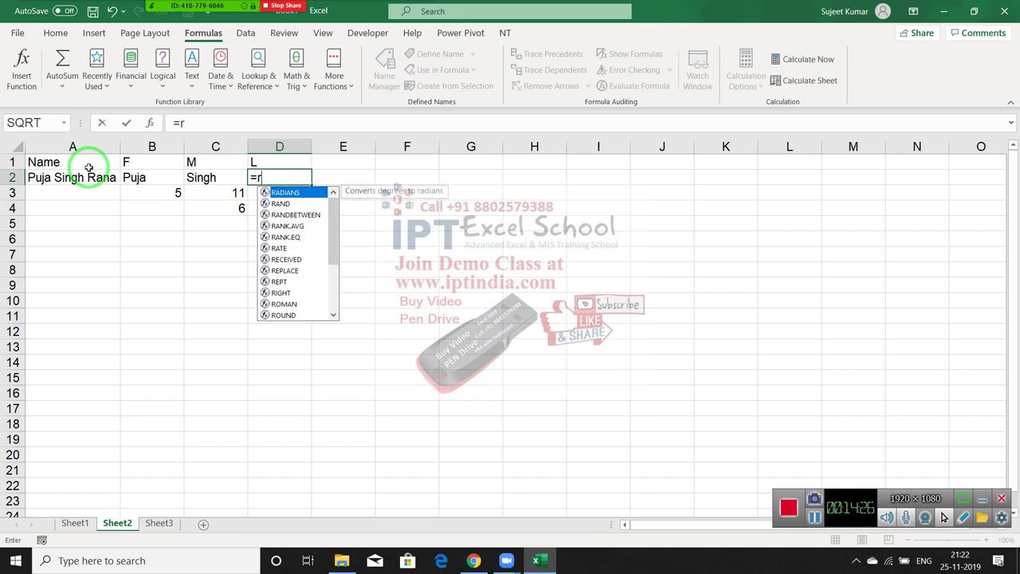
{"action": "type", "text": "ight"}
{"action": "key", "text": "Tab"}
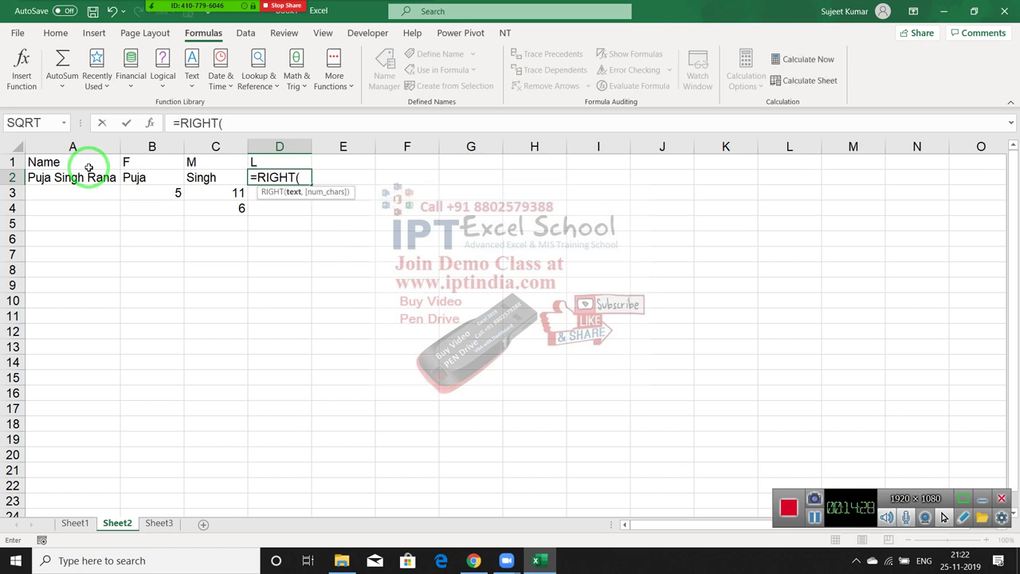
{"action": "left_click", "coordinate": [89, 170]}
{"action": "type", "text": ","}
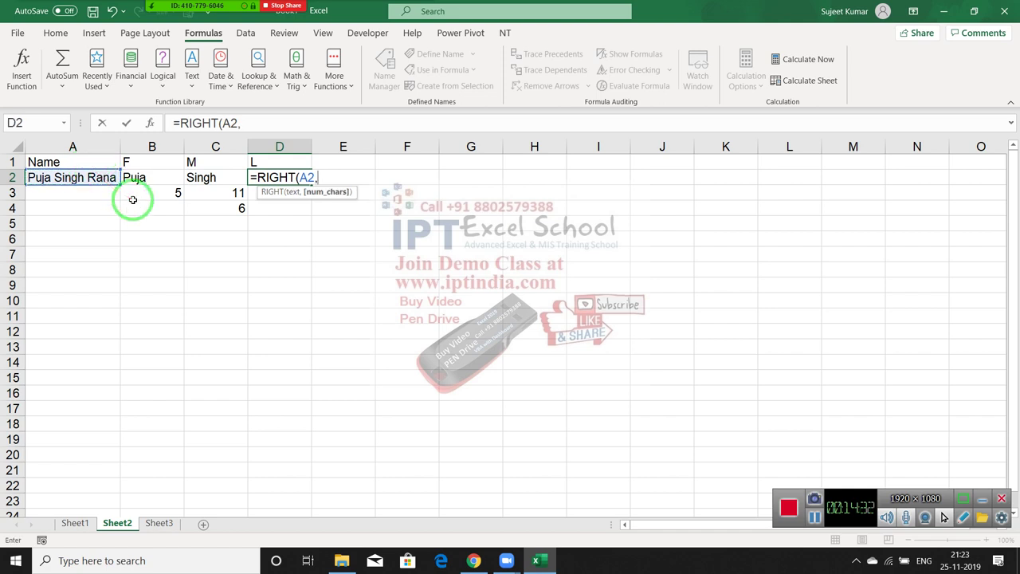
{"action": "type", "text": "l"}
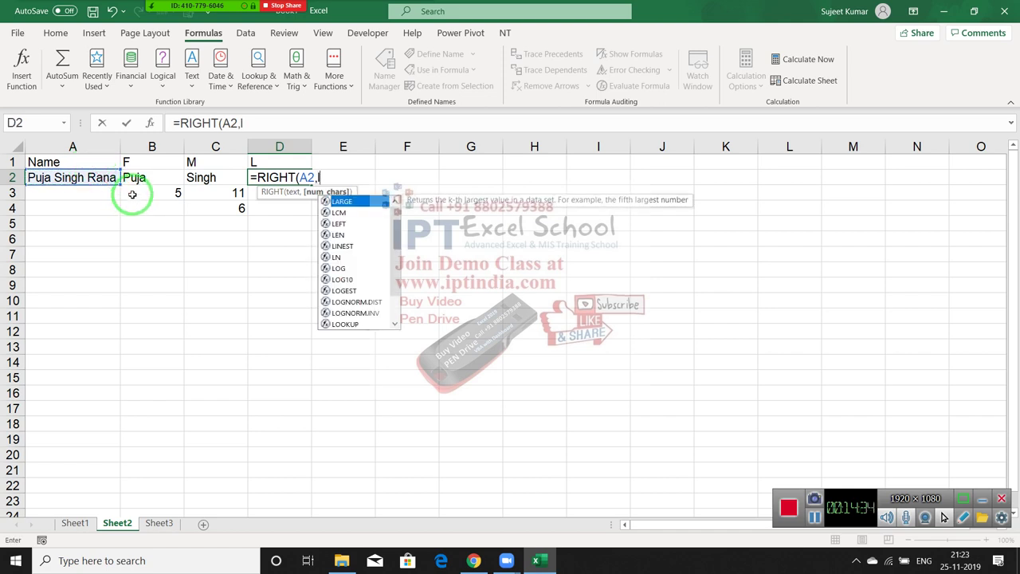
{"action": "type", "text": "e"}
{"action": "key", "text": "Tab"}
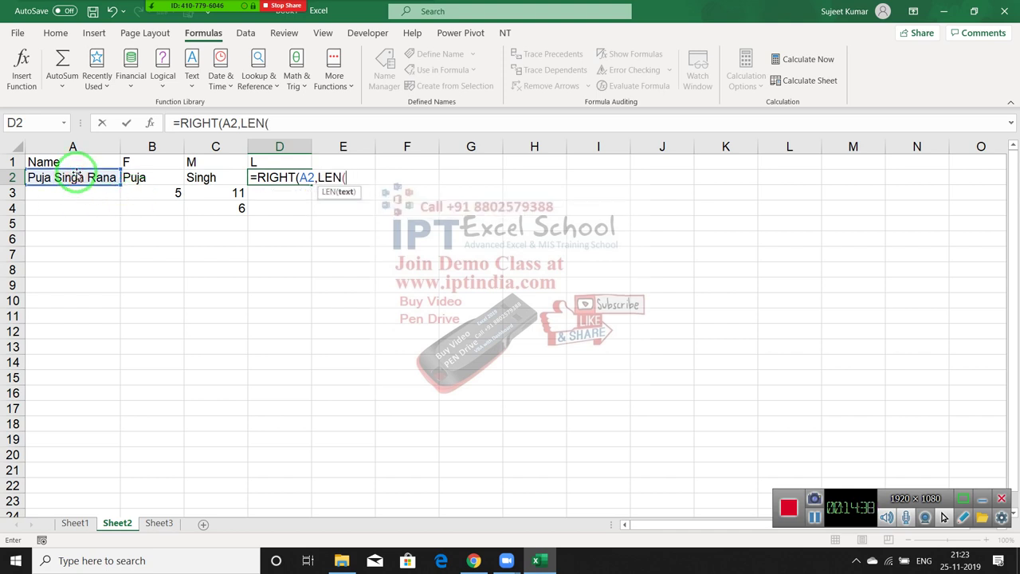
{"action": "type", "text": ")"}
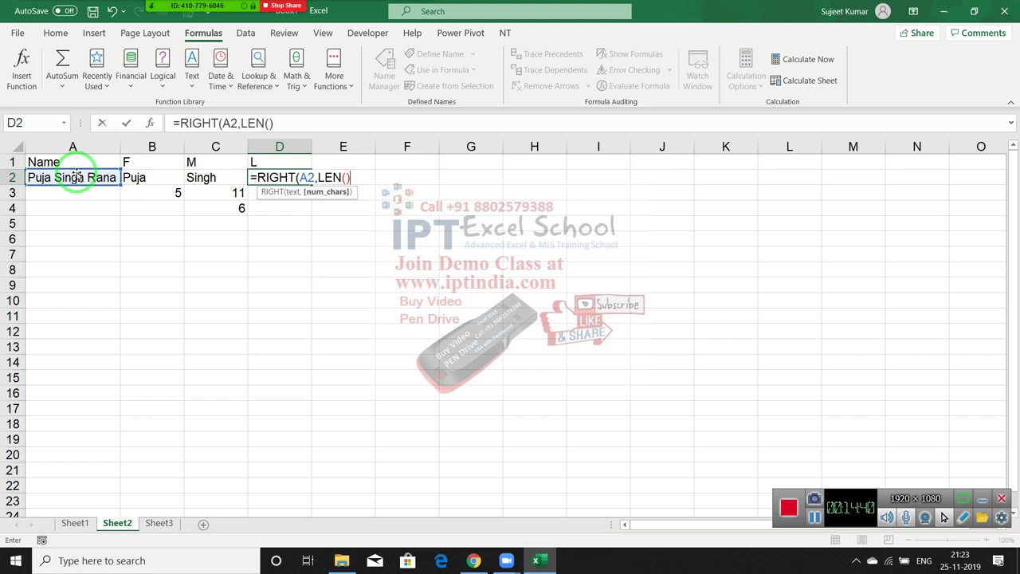
{"action": "key", "text": "BackSpace"}
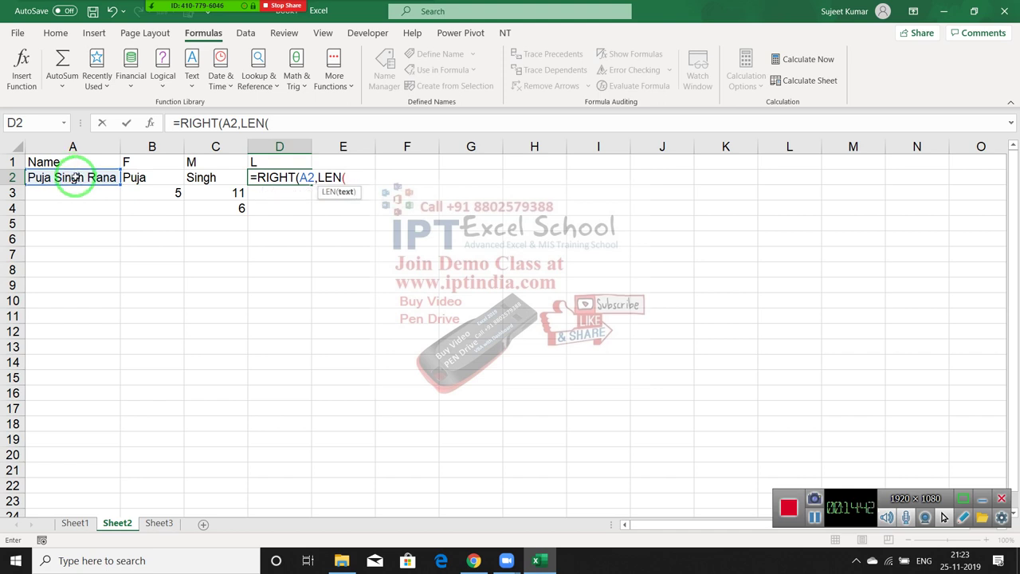
{"action": "left_click", "coordinate": [76, 177]}
{"action": "type", "text": ")"}
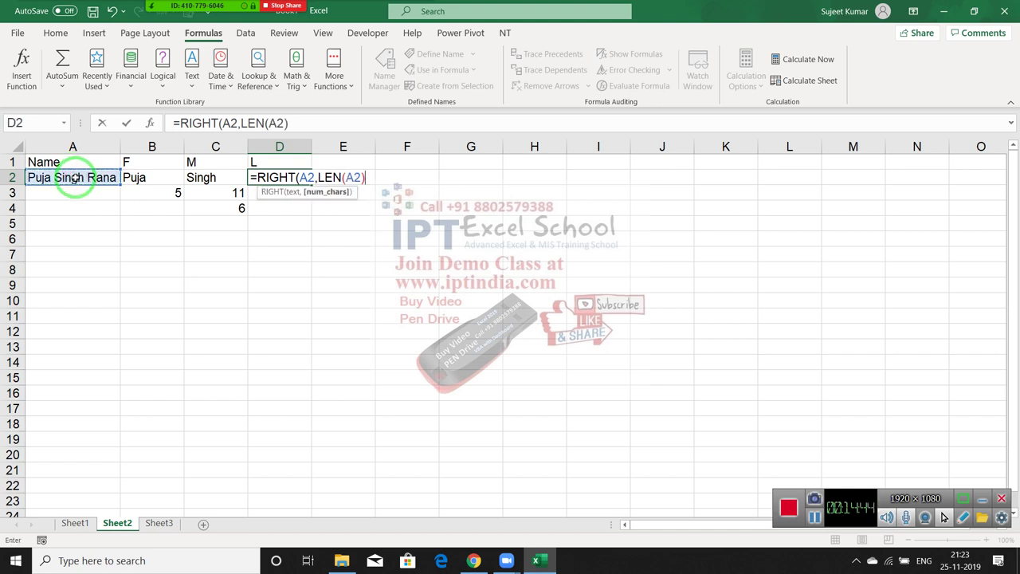
{"action": "type", "text": "-"}
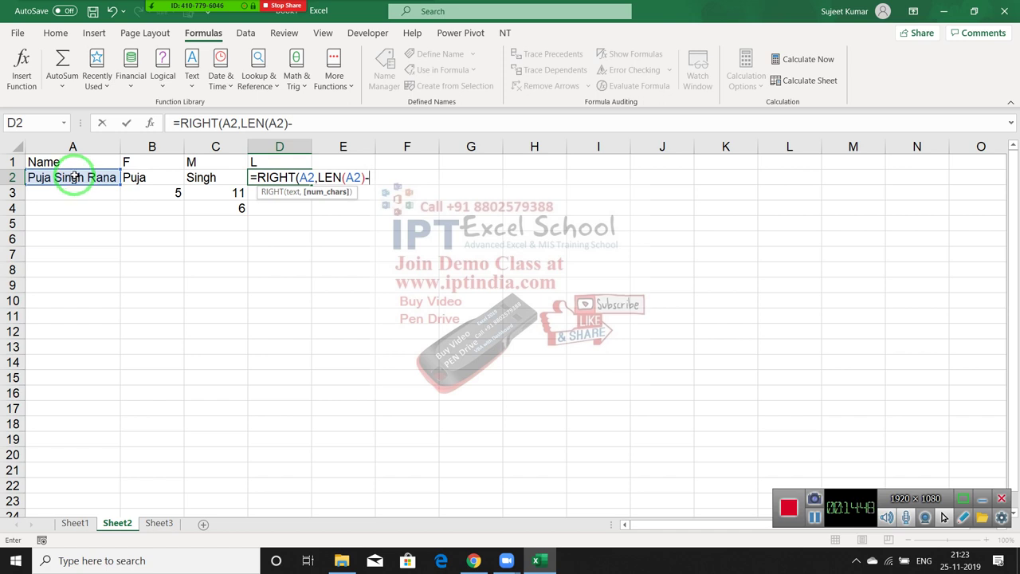
{"action": "left_click", "coordinate": [230, 194]}
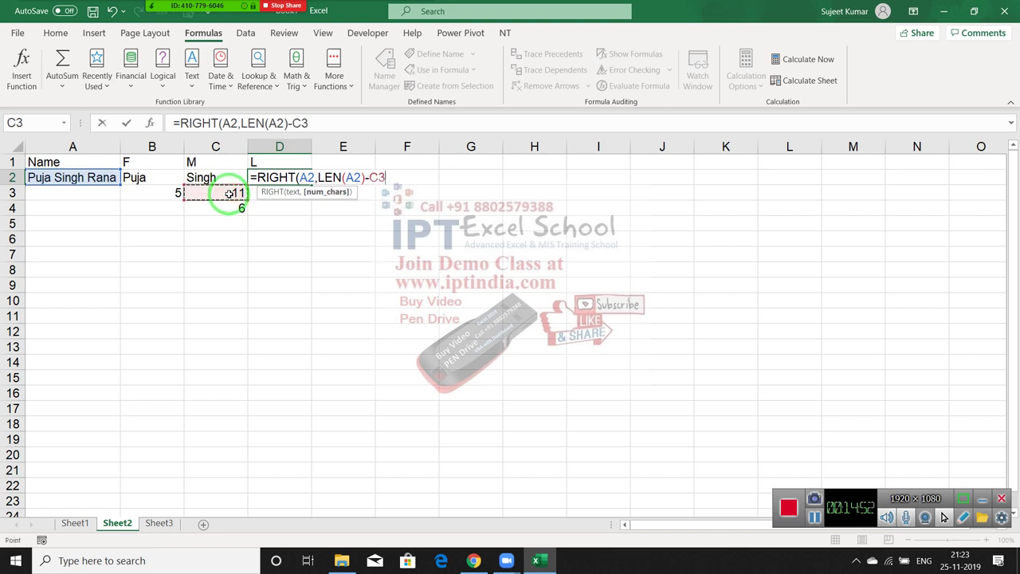
{"action": "key", "text": "Return"}
{"action": "key", "text": "Return"}
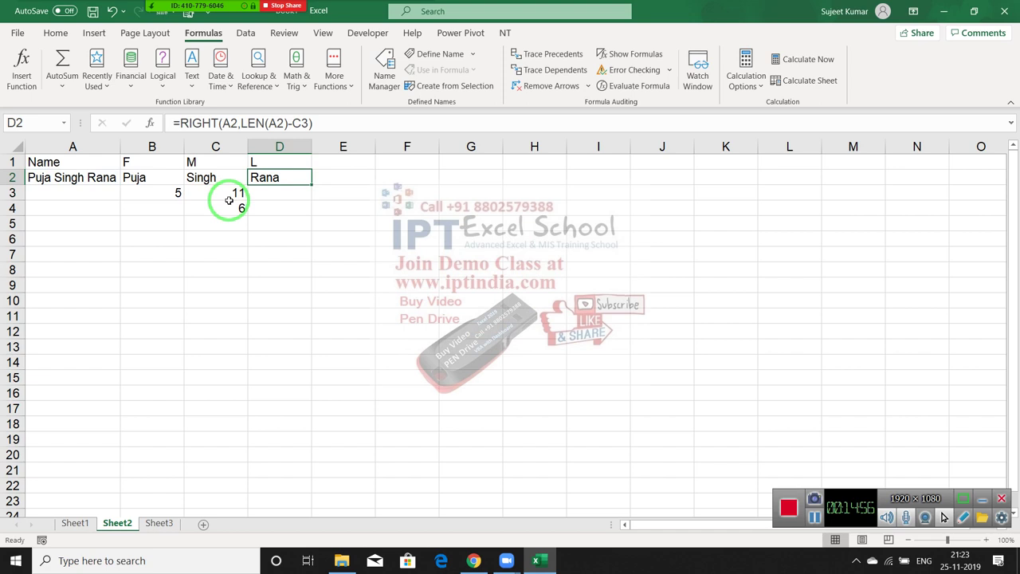
- Replace the name in A2 with a different three-part full name
{"action": "key", "text": "Left"}
{"action": "key", "text": "Left"}
{"action": "key", "text": "Left"}
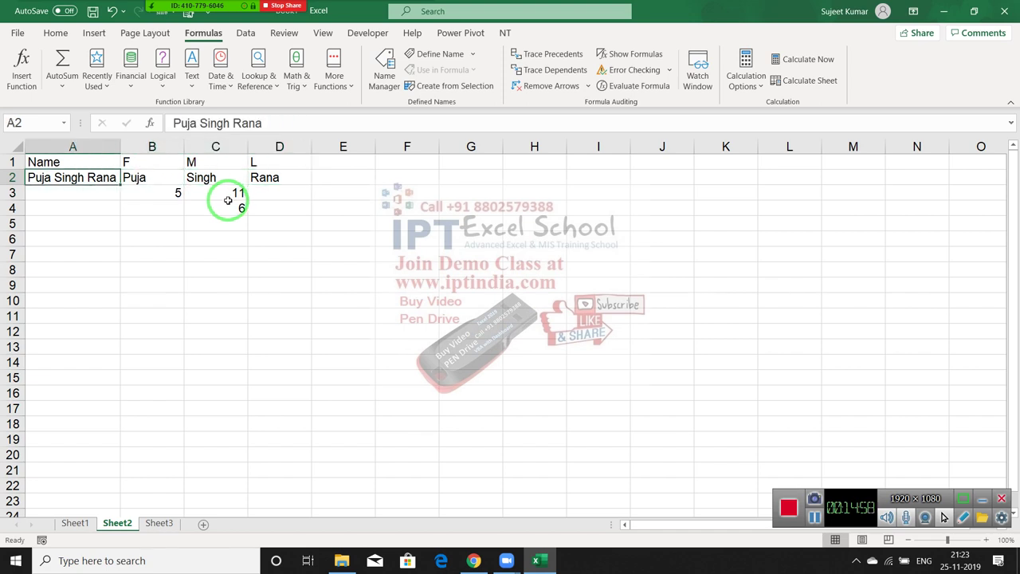
{"action": "type", "text": "Sujeet"}
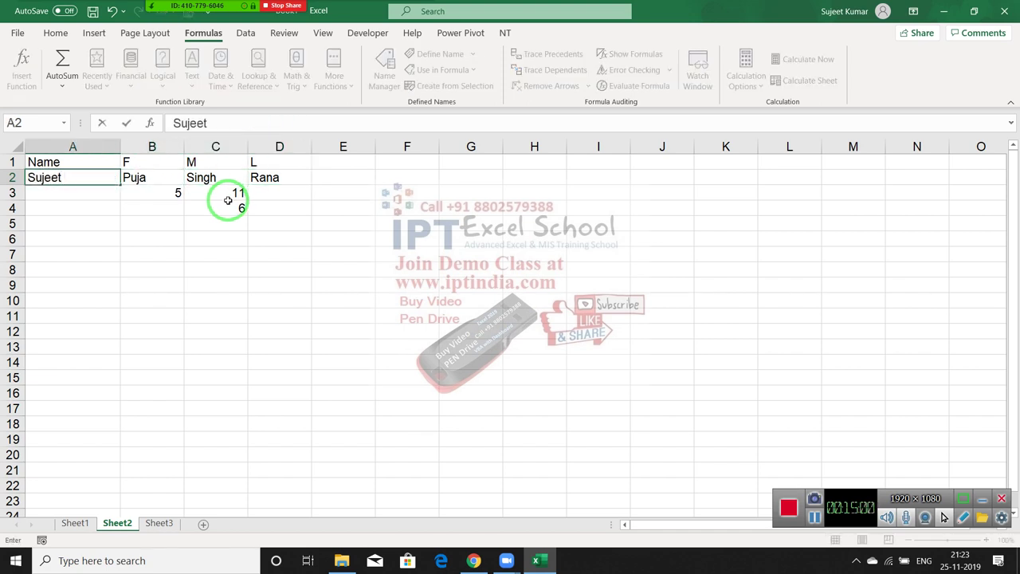
{"action": "type", "text": " Kumar S"}
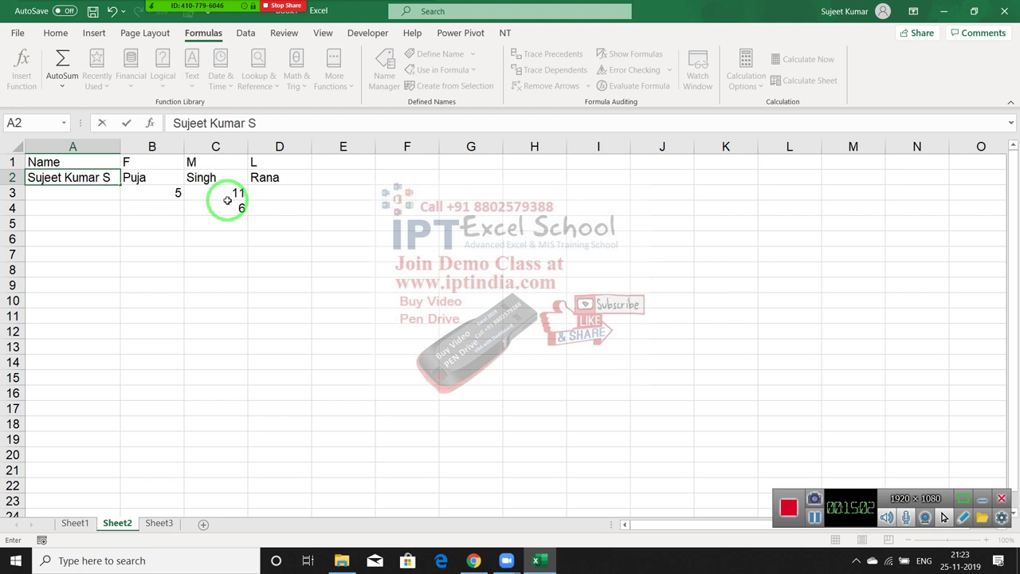
{"action": "type", "text": "ingh"}
{"action": "key", "text": "Return"}
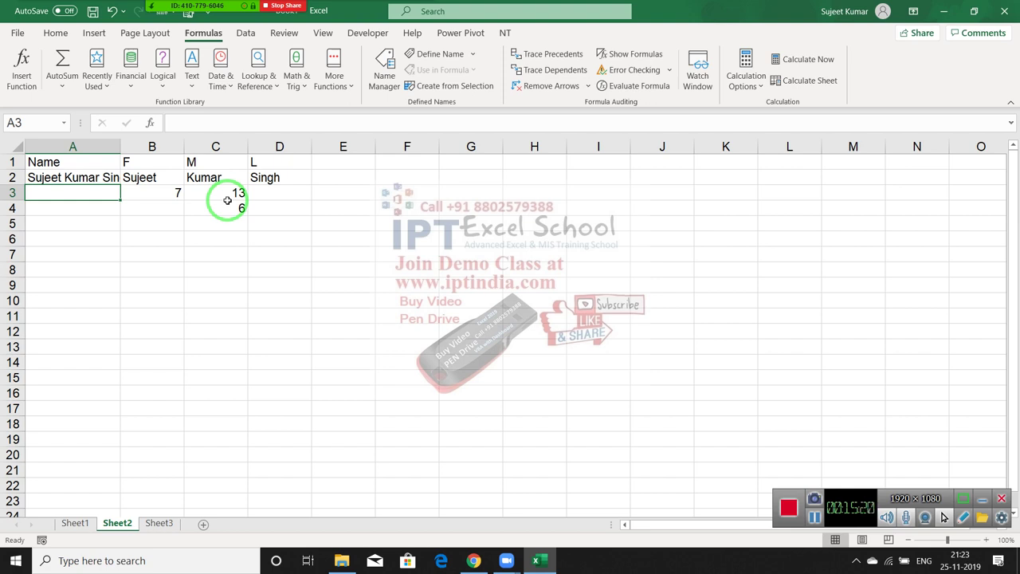
- Check that B3, C3, C4, C2 and D2 re-split the new name, with spaces at 7 and 13
{"action": "key", "text": "Right"}
{"action": "key", "text": "Right"}
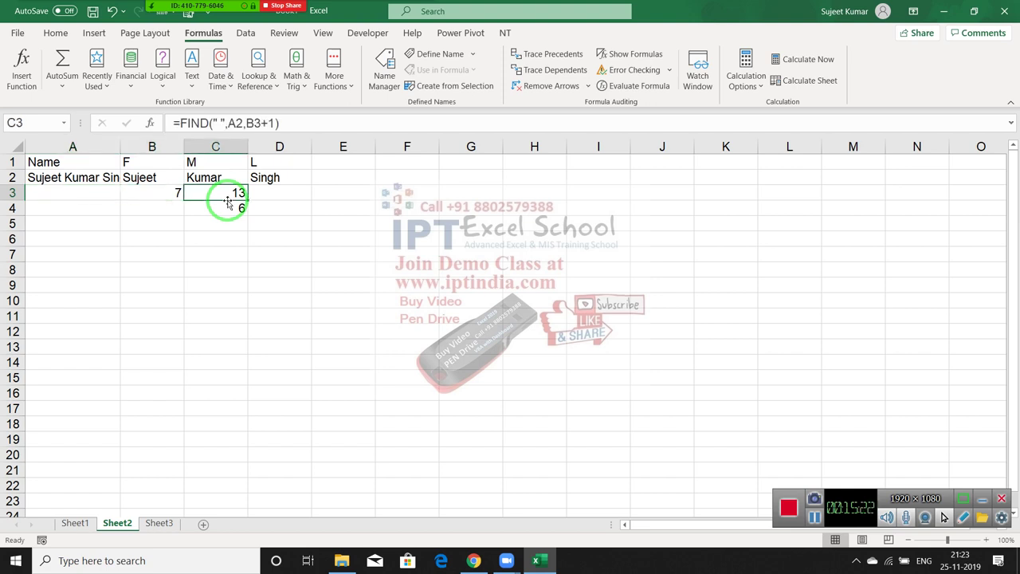
{"action": "key", "text": "Down"}
{"action": "key", "text": "Up"}
{"action": "key", "text": "Up"}
{"action": "key", "text": "Right"}
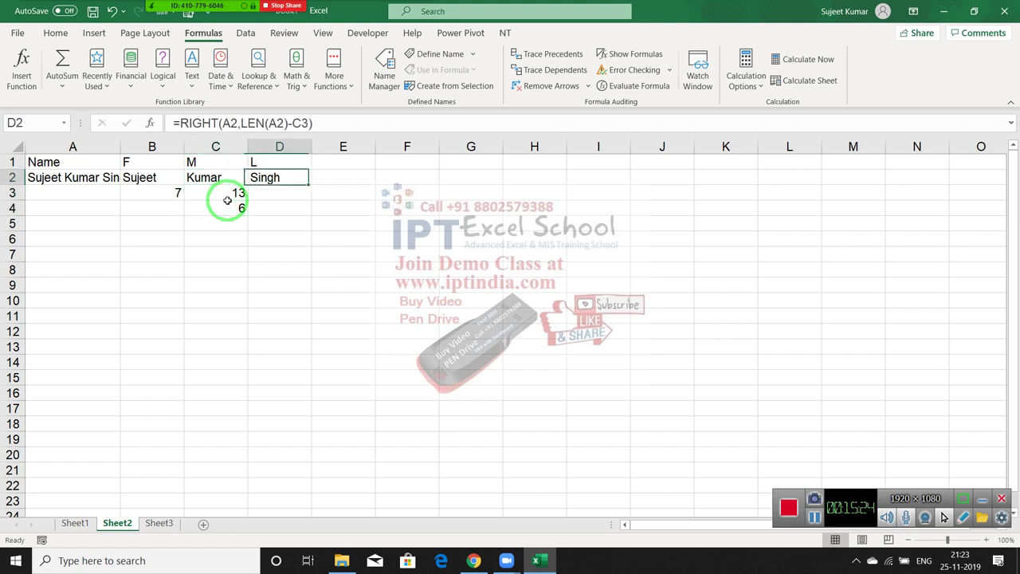
{"action": "key", "text": "Left"}
{"action": "key", "text": "Left"}
{"action": "key", "text": "Right"}
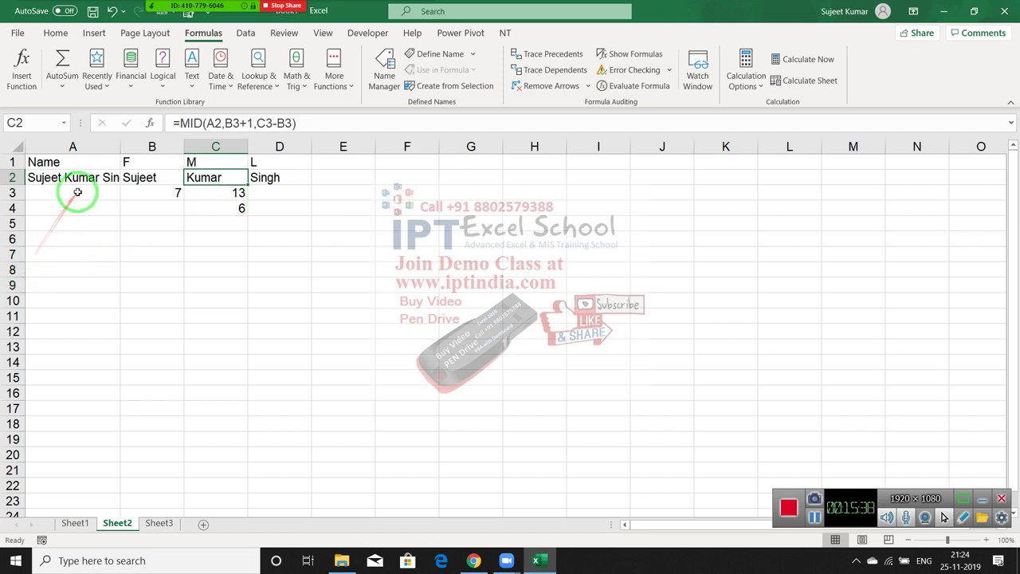
- Autofit column A, then ink marks over the name's first, middle and last parts
{"action": "double_click", "coordinate": [119, 148]}
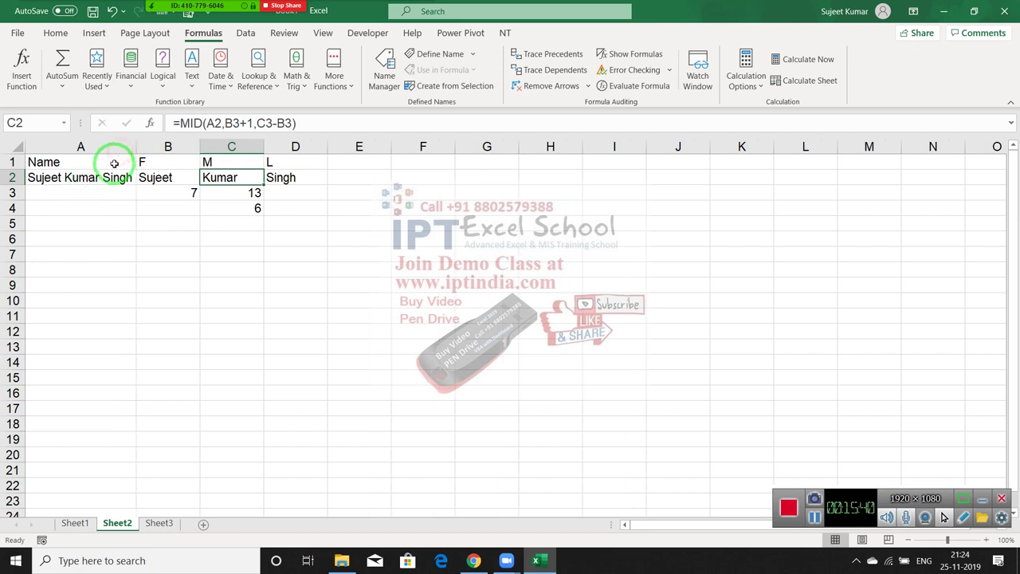
{"action": "mouse_move", "coordinate": [228, 6]}
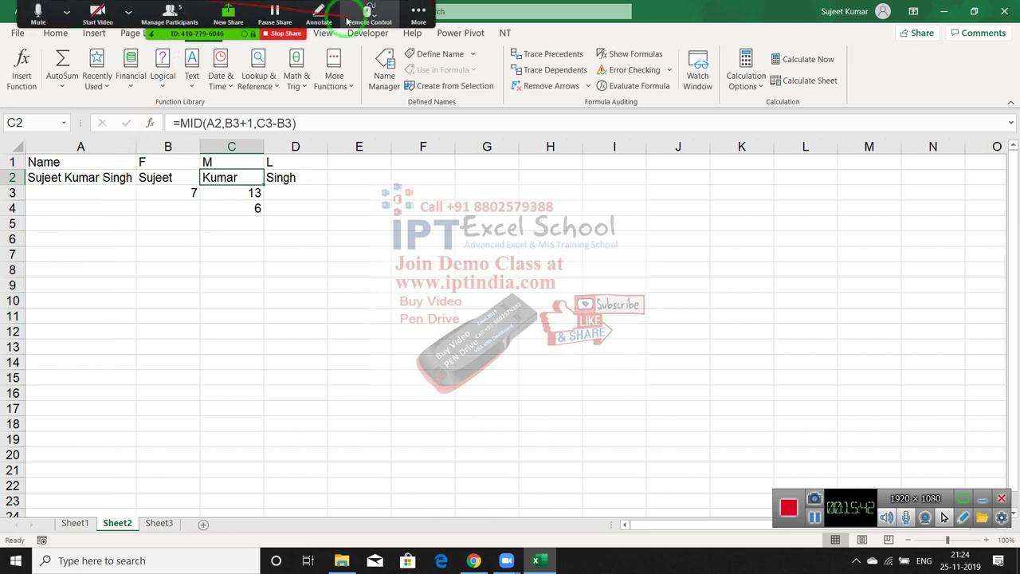
{"action": "left_click", "coordinate": [320, 14]}
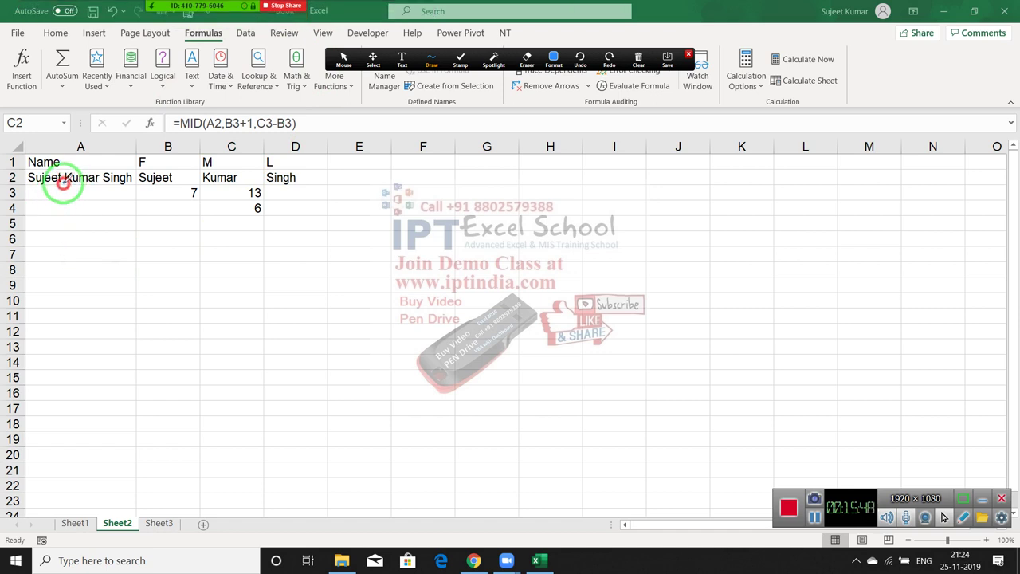
{"action": "left_click_drag", "start_coordinate": [63, 184], "coordinate": [57, 210]}
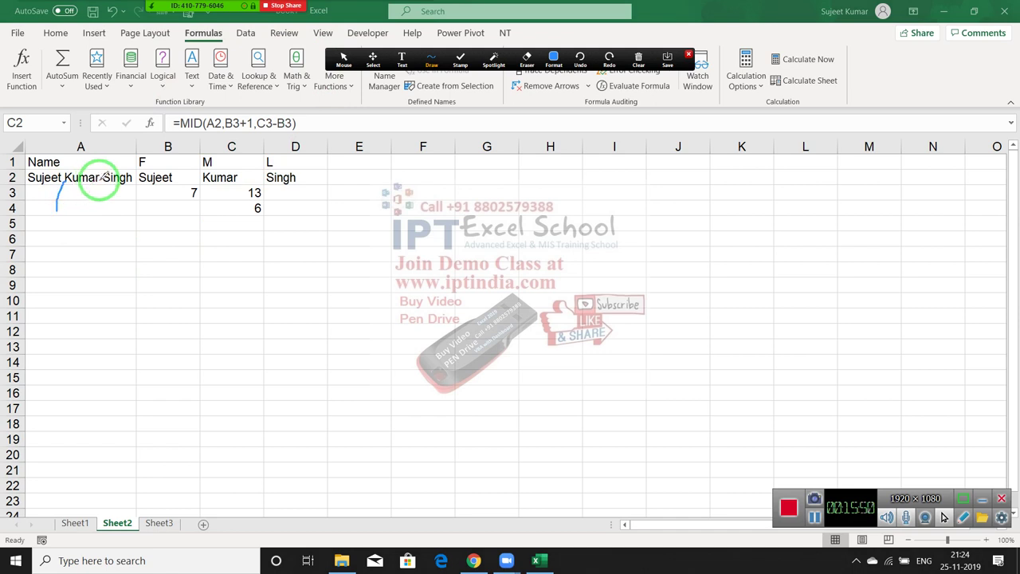
{"action": "left_click_drag", "start_coordinate": [98, 175], "coordinate": [98, 201]}
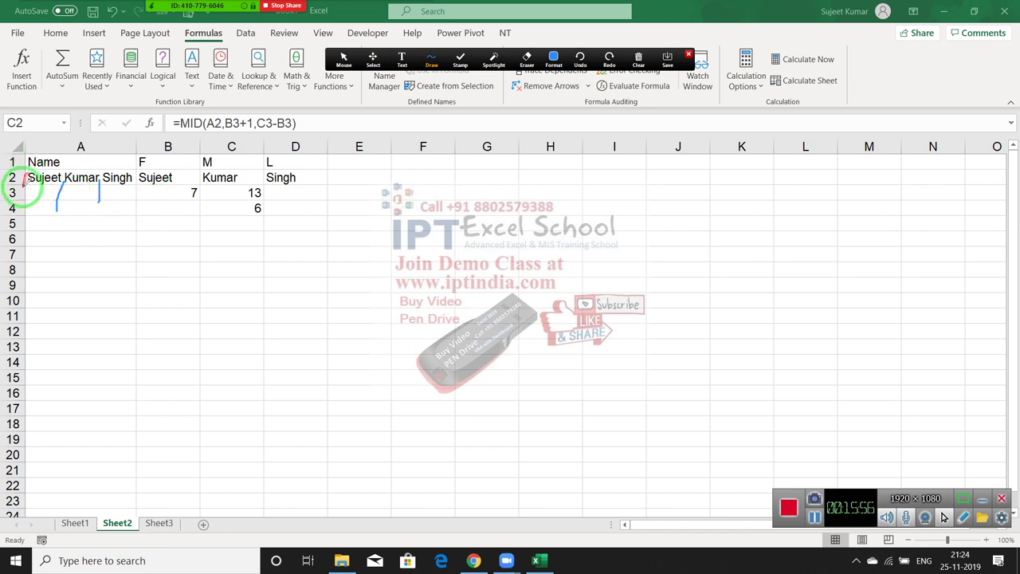
{"action": "left_click_drag", "start_coordinate": [22, 189], "coordinate": [66, 184]}
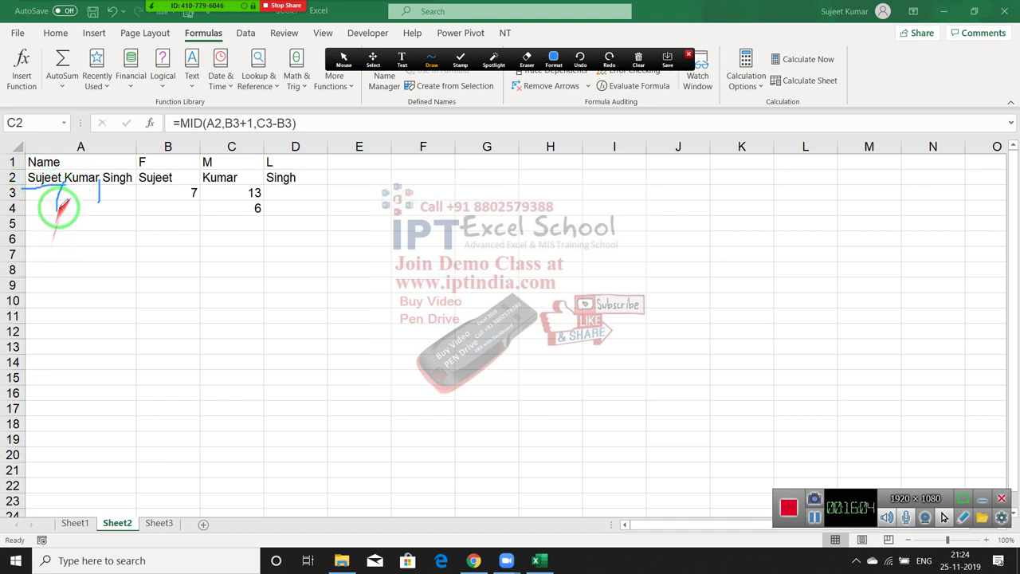
- Handwrite the space positions and a 7 below the name in A2
{"action": "mouse_move", "coordinate": [52, 228]}
{"action": "left_mouse_down"}
{"action": "mouse_move", "coordinate": [61, 250]}
{"action": "mouse_move", "coordinate": [77, 244]}
{"action": "left_mouse_up"}
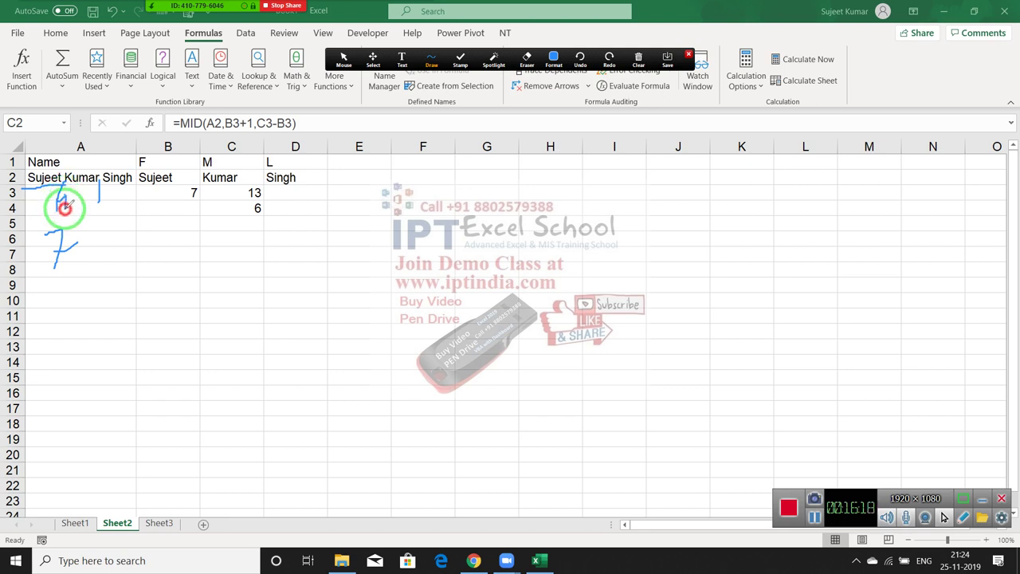
{"action": "left_click", "coordinate": [66, 198]}
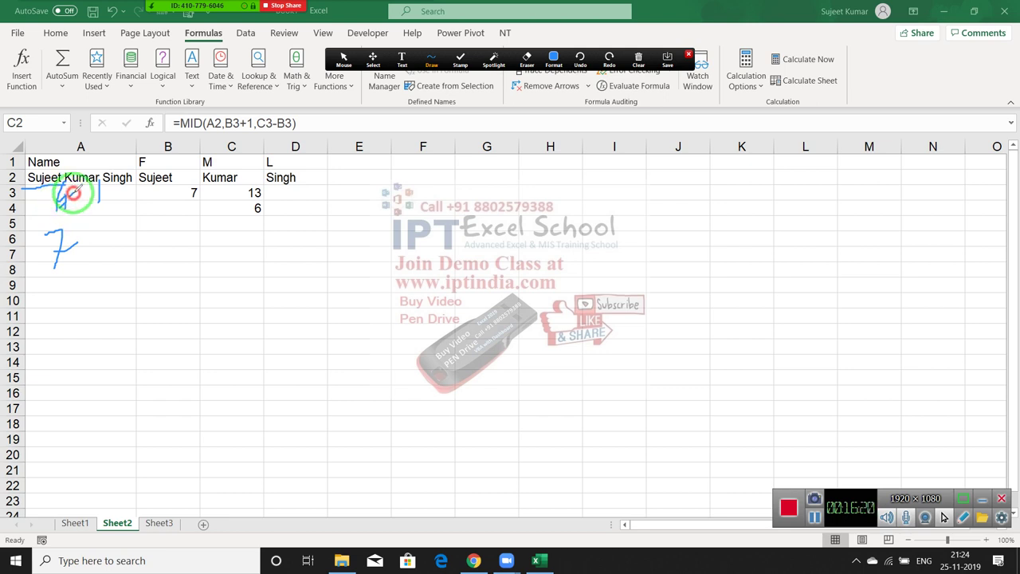
{"action": "left_click_drag", "start_coordinate": [71, 189], "coordinate": [117, 227]}
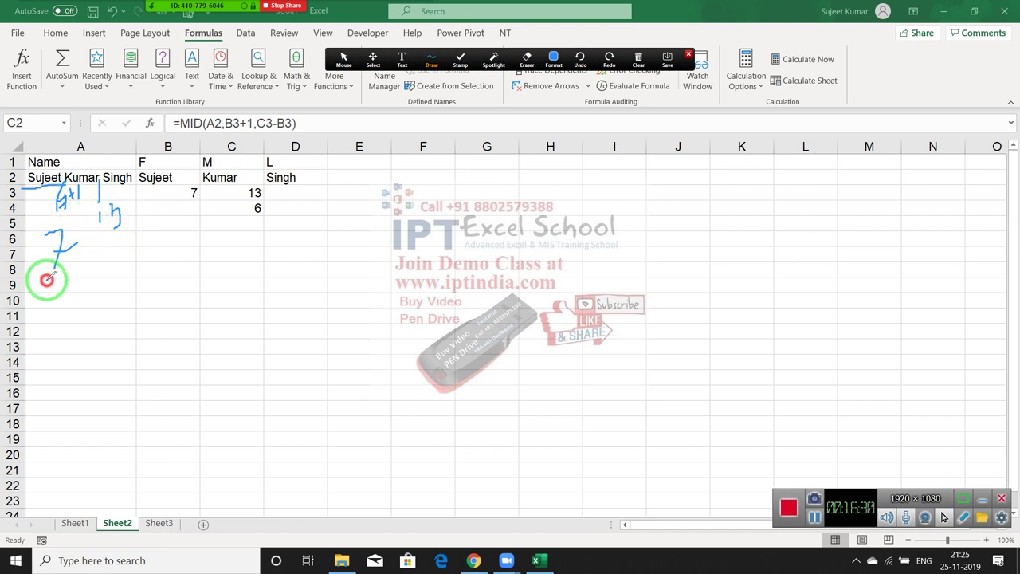
{"action": "mouse_move", "coordinate": [44, 279]}
{"action": "left_mouse_down"}
{"action": "mouse_move", "coordinate": [29, 289]}
{"action": "mouse_move", "coordinate": [45, 295]}
{"action": "left_mouse_up"}
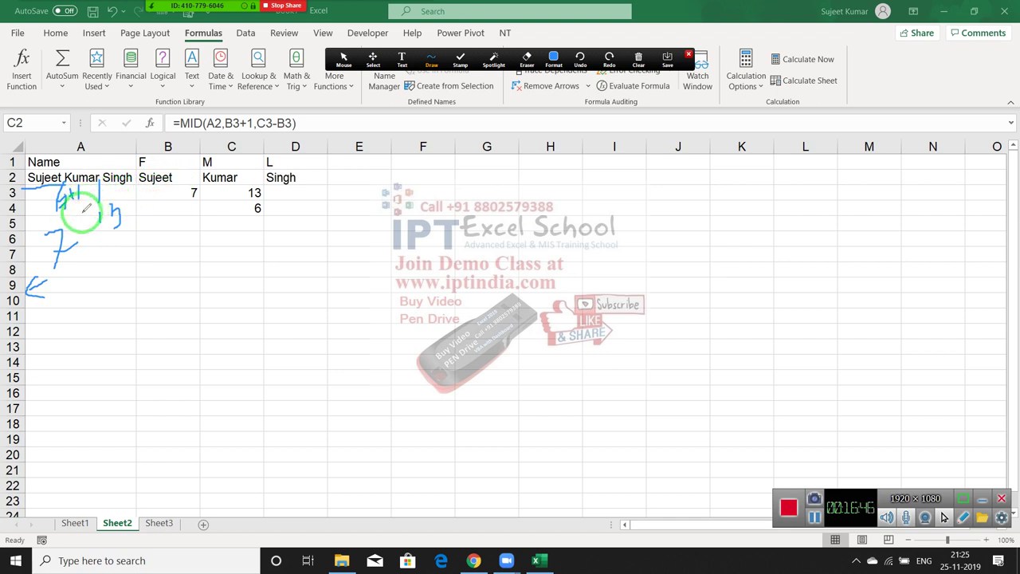
{"action": "left_click", "coordinate": [347, 64]}
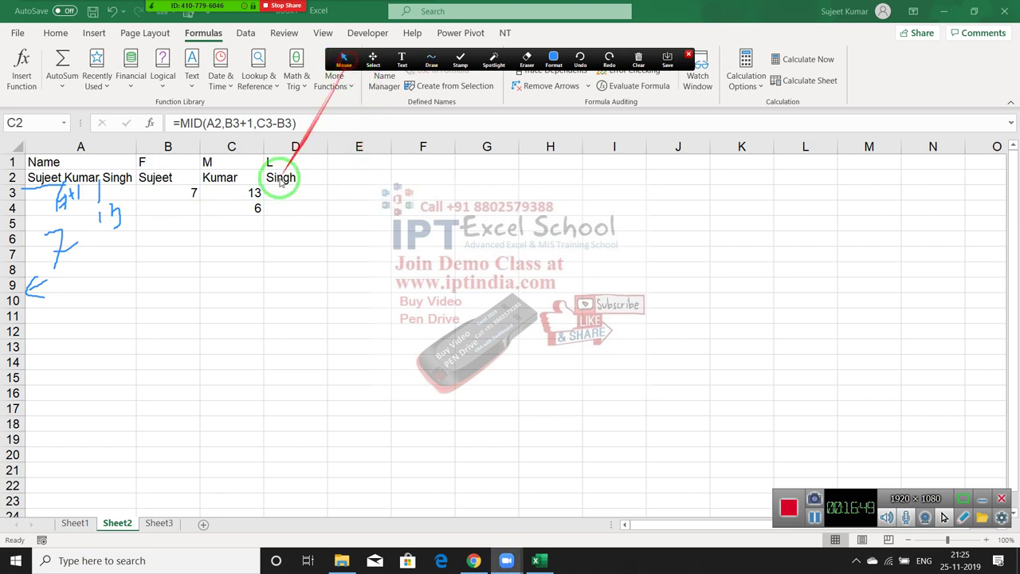
{"action": "left_click", "coordinate": [165, 197]}
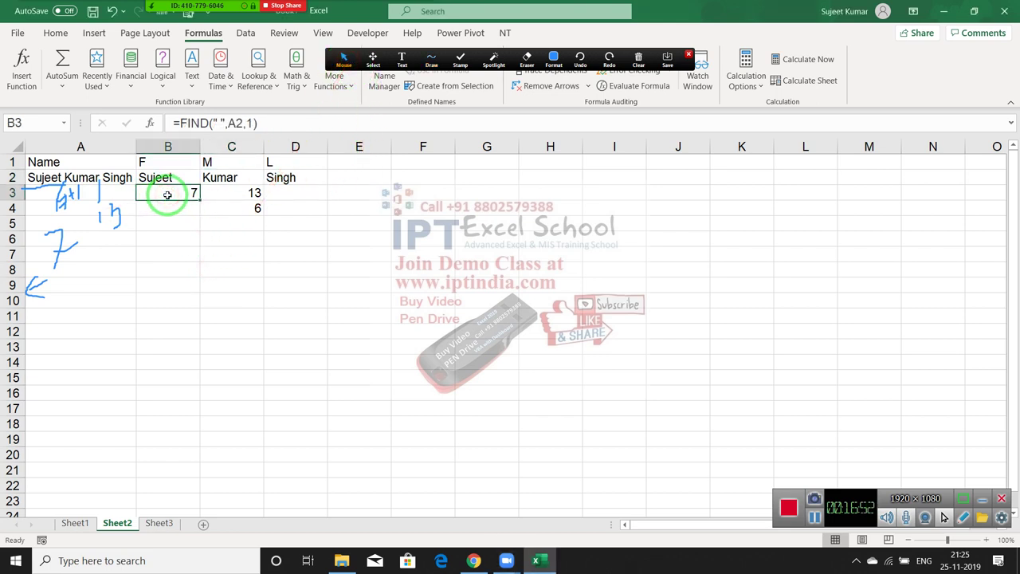
{"action": "double_click", "coordinate": [231, 196]}
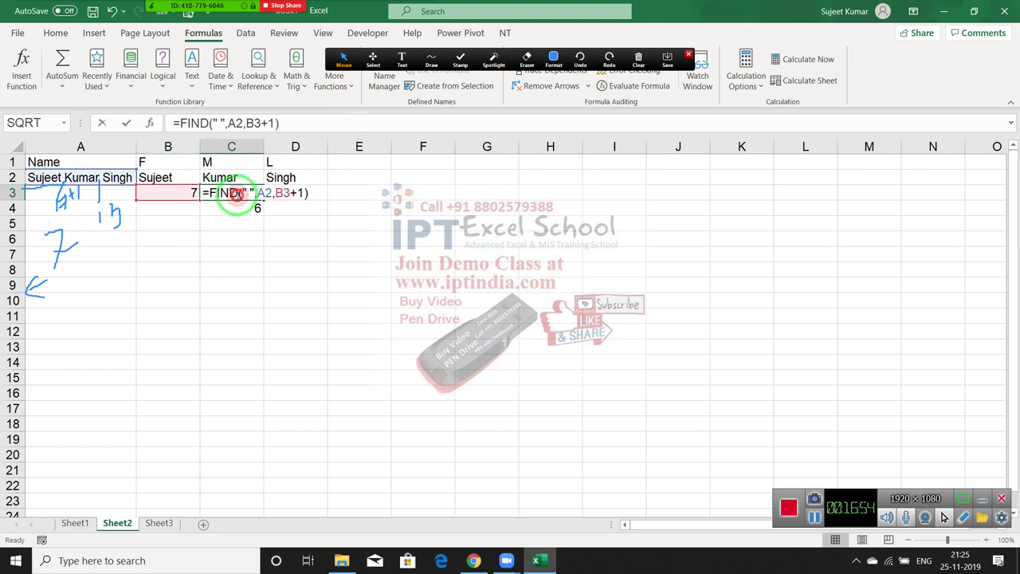
{"action": "left_click_drag", "start_coordinate": [275, 193], "coordinate": [295, 193]}
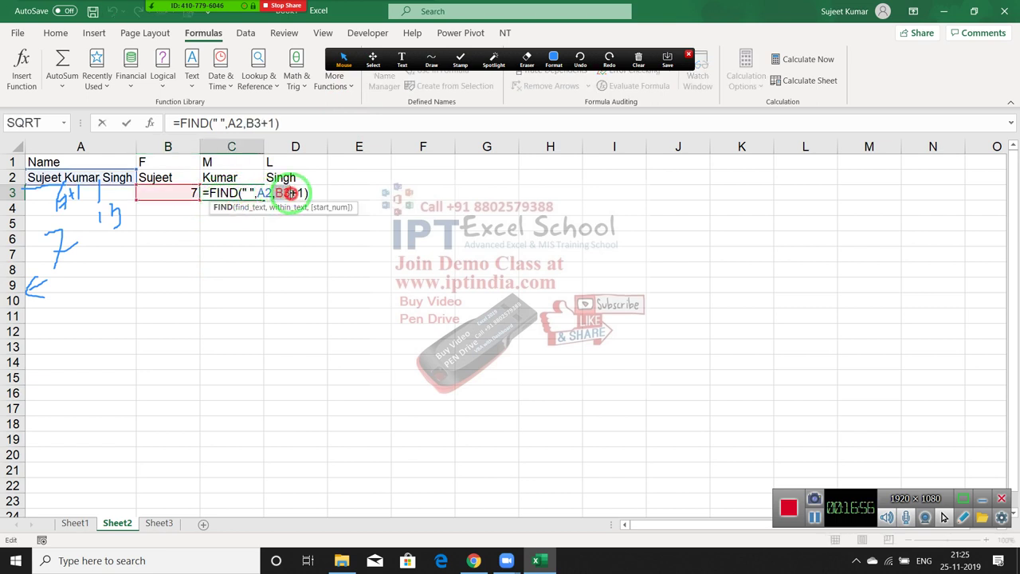
{"action": "key", "text": "BackSpace"}
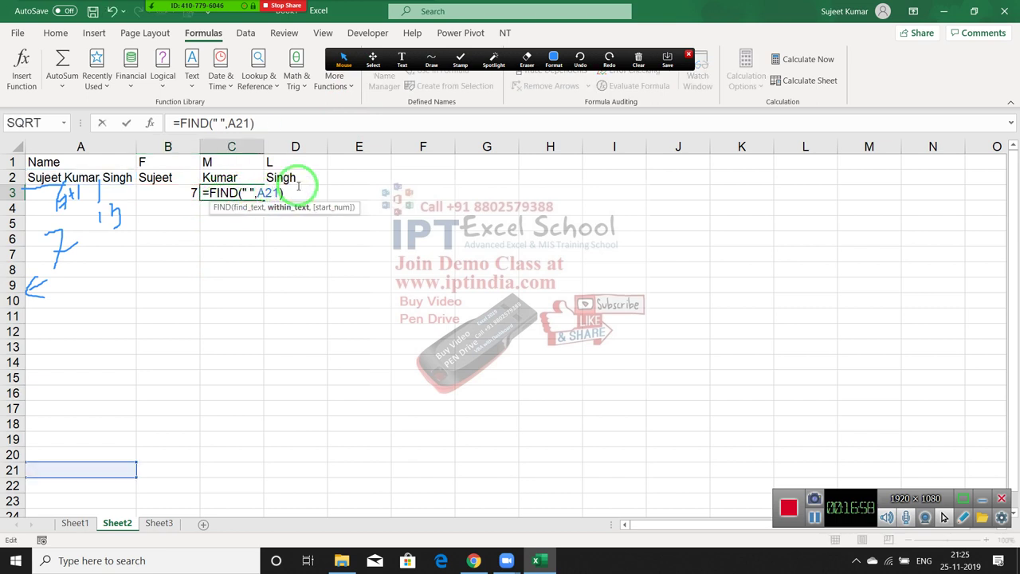
{"action": "type", "text": ","}
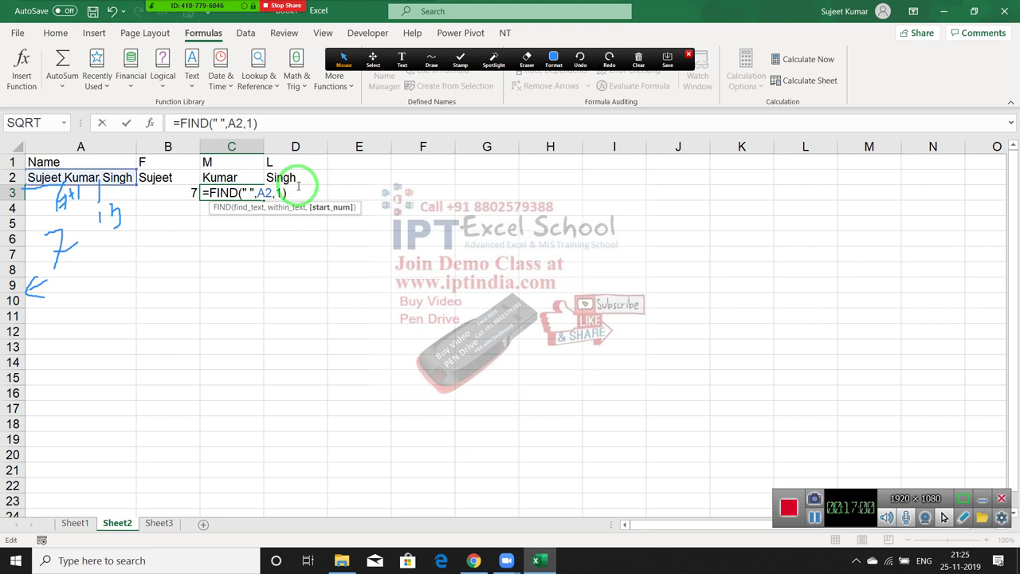
{"action": "key", "text": "Return"}
{"action": "key", "text": "Up"}
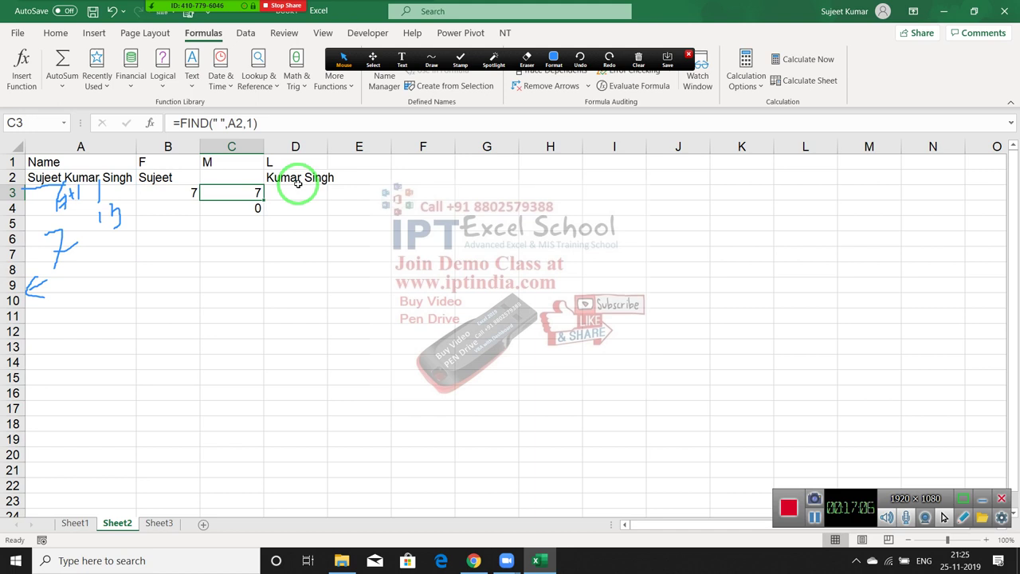
{"action": "left_click", "coordinate": [251, 195]}
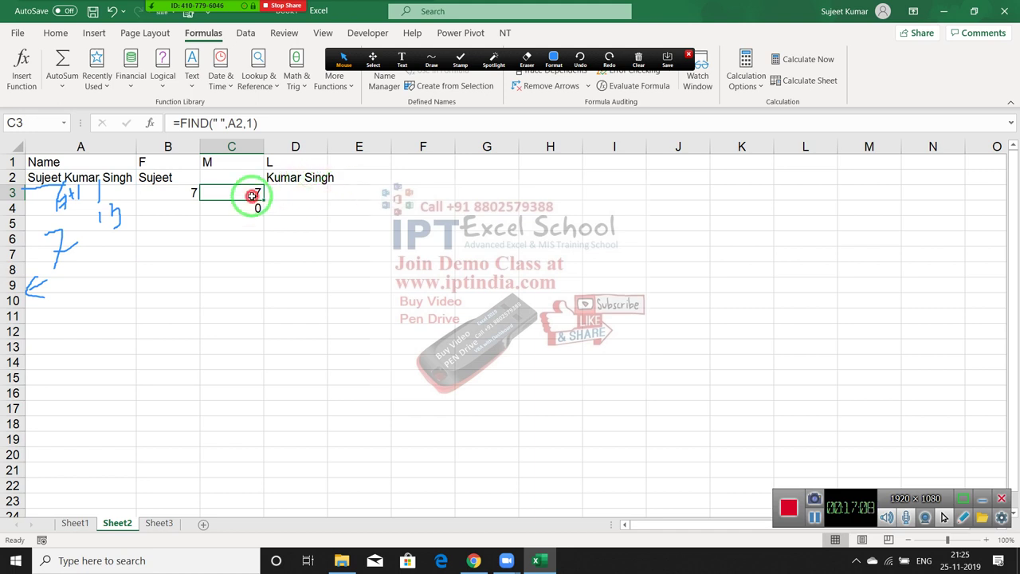
{"action": "double_click", "coordinate": [251, 195]}
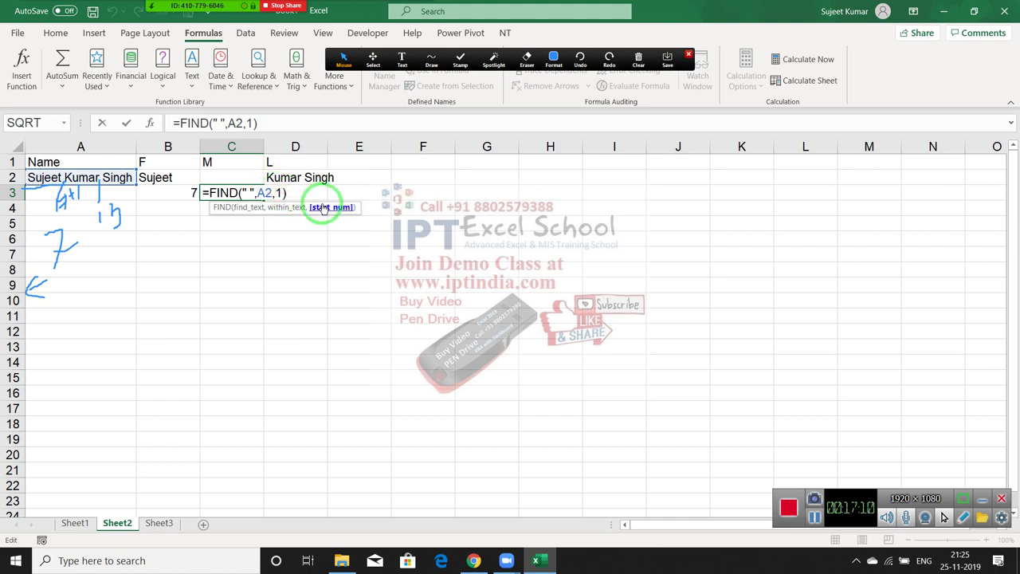
{"action": "key", "text": "BackSpace"}
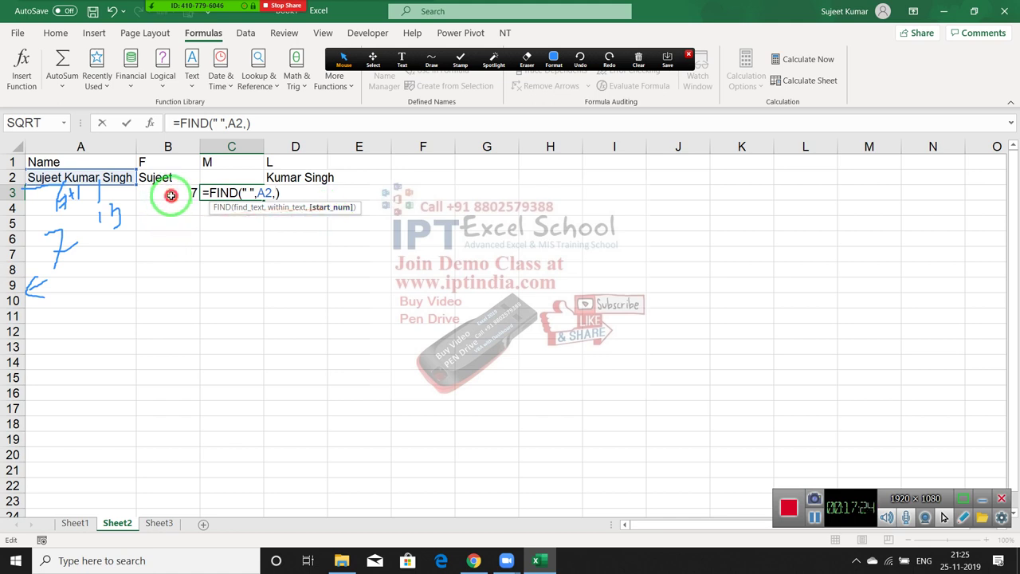
{"action": "left_click", "coordinate": [171, 193]}
{"action": "type", "text": "+1"}
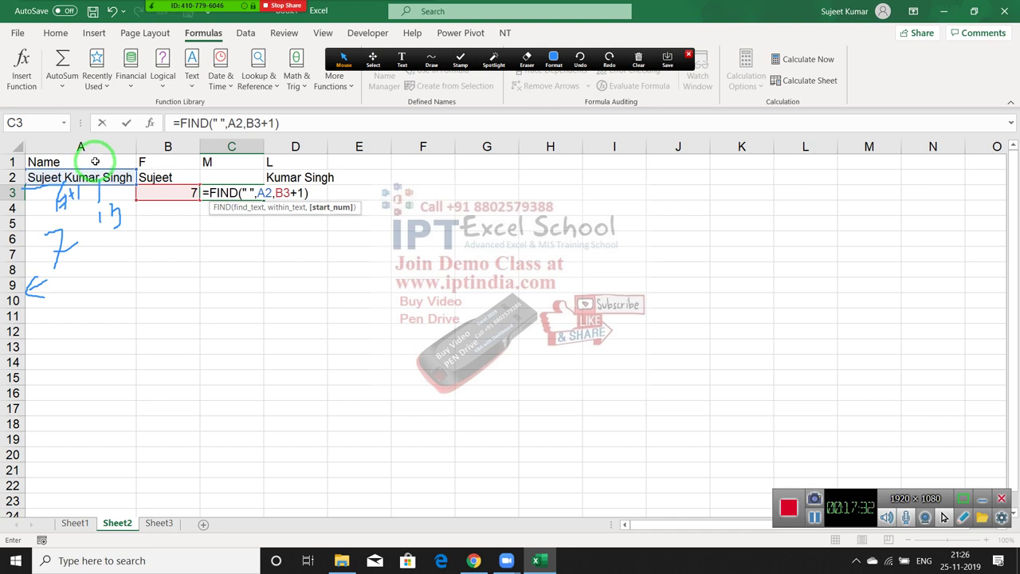
{"action": "key", "text": "Return"}
{"action": "key", "text": "Up"}
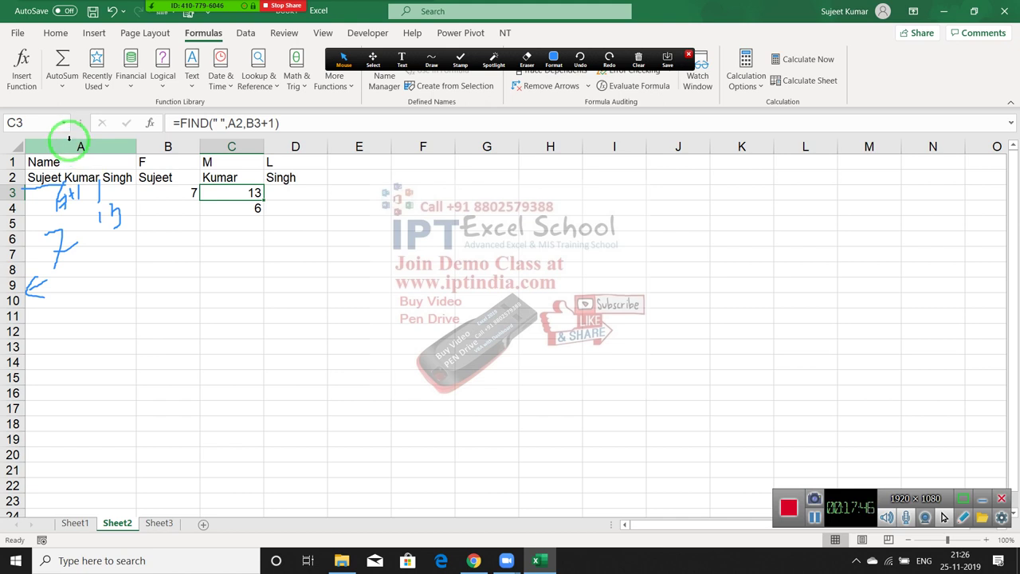
{"action": "key", "text": "Up"}
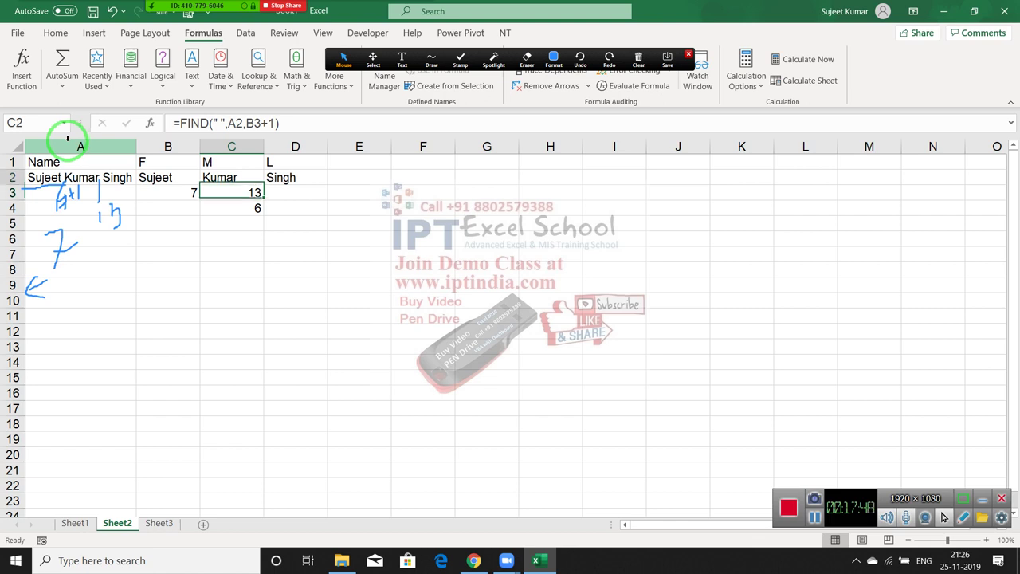
{"action": "key", "text": "Down"}
{"action": "key", "text": "Left"}
{"action": "key", "text": "Up"}
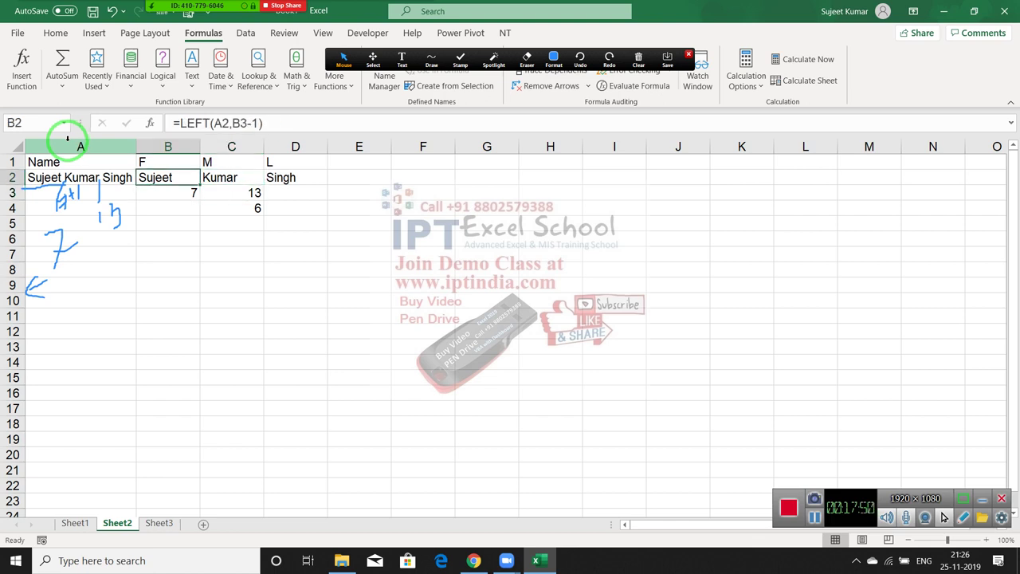
{"action": "key", "text": "F2"}
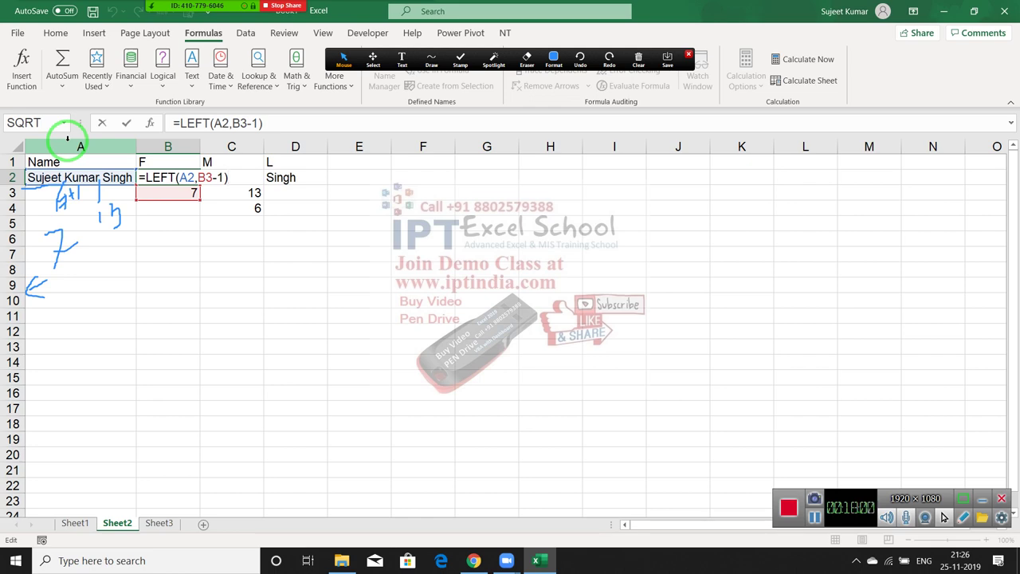
{"action": "key", "text": "Return"}
{"action": "key", "text": "Right"}
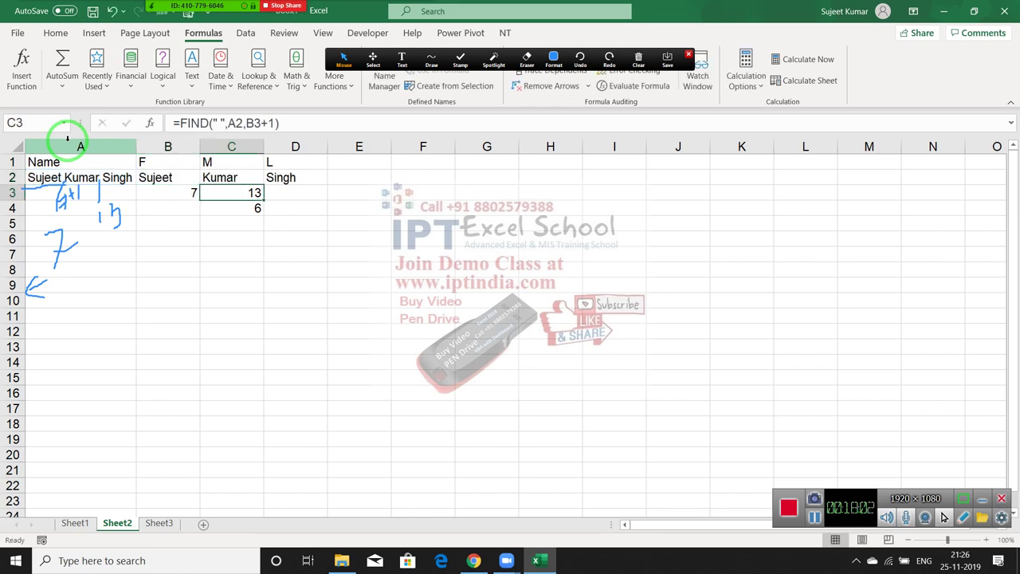
{"action": "key", "text": "Up"}
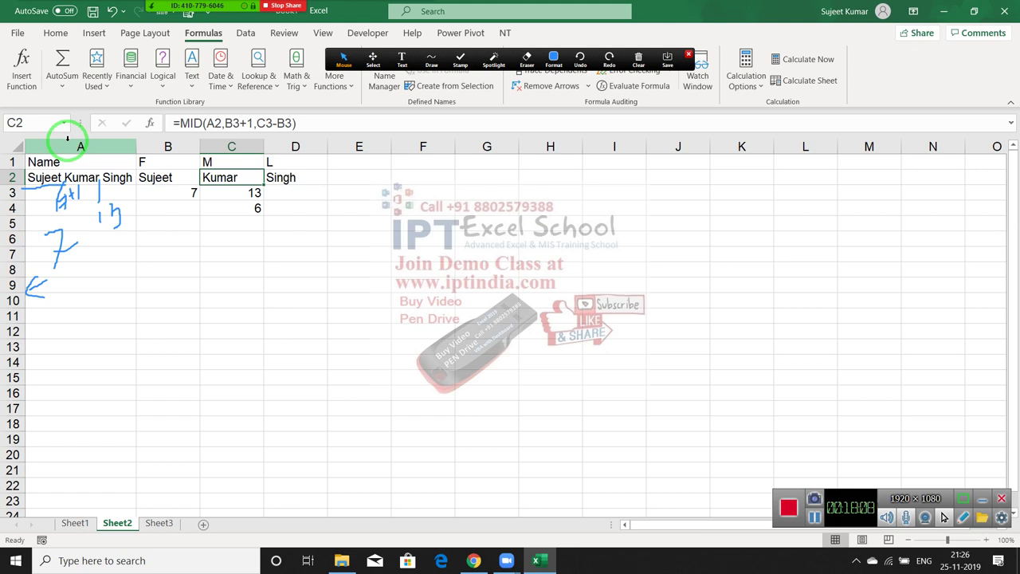
{"action": "key", "text": "F2"}
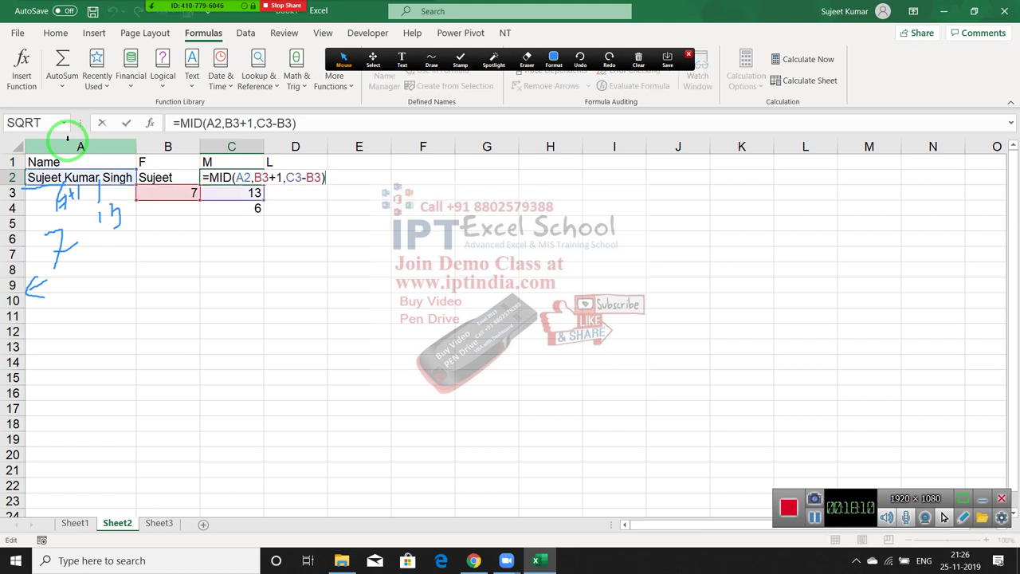
{"action": "key", "text": "Left"}
{"action": "key", "text": "Left"}
{"action": "key", "text": "Left"}
{"action": "key", "text": "Left"}
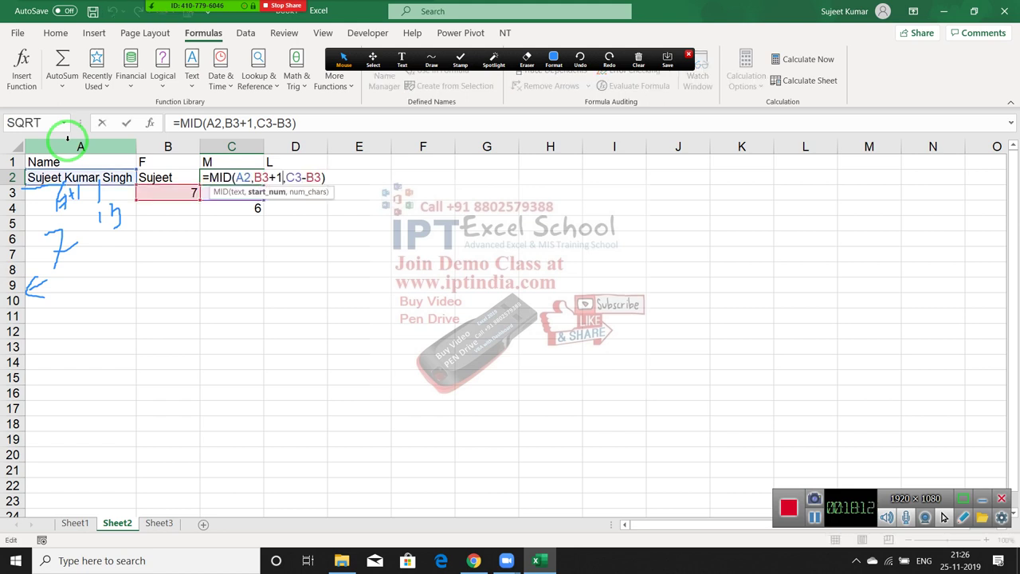
{"action": "key", "text": "shift+Left"}
{"action": "key", "text": "shift+Left"}
{"action": "key", "text": "shift+Left"}
{"action": "key", "text": "shift+Left"}
{"action": "key", "text": "Right"}
{"action": "key", "text": "Right"}
{"action": "key", "text": "shift+Right"}
{"action": "key", "text": "shift+Right"}
{"action": "key", "text": "shift+Right"}
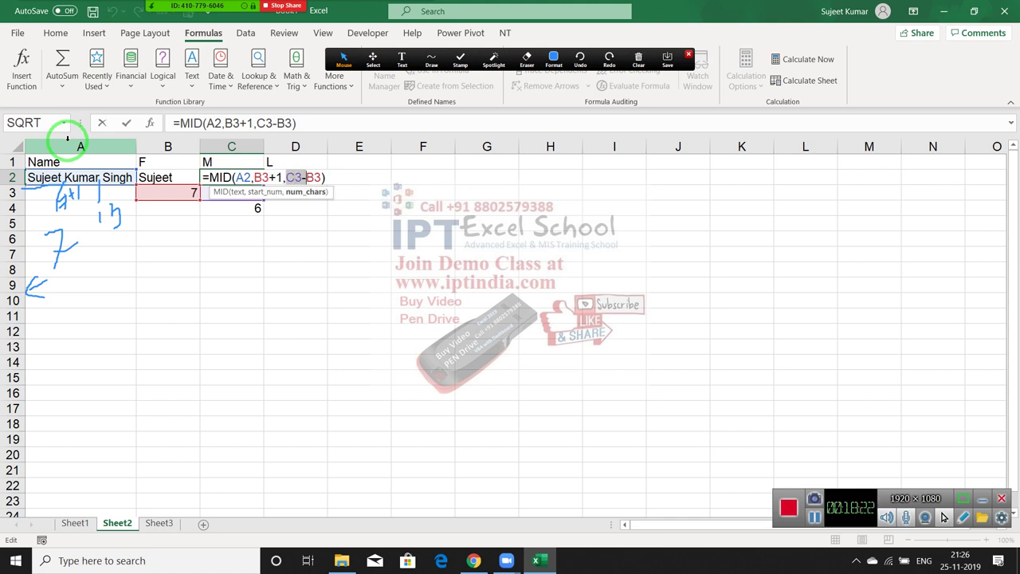
{"action": "key", "text": "shift+Right"}
{"action": "key", "text": "shift+Right"}
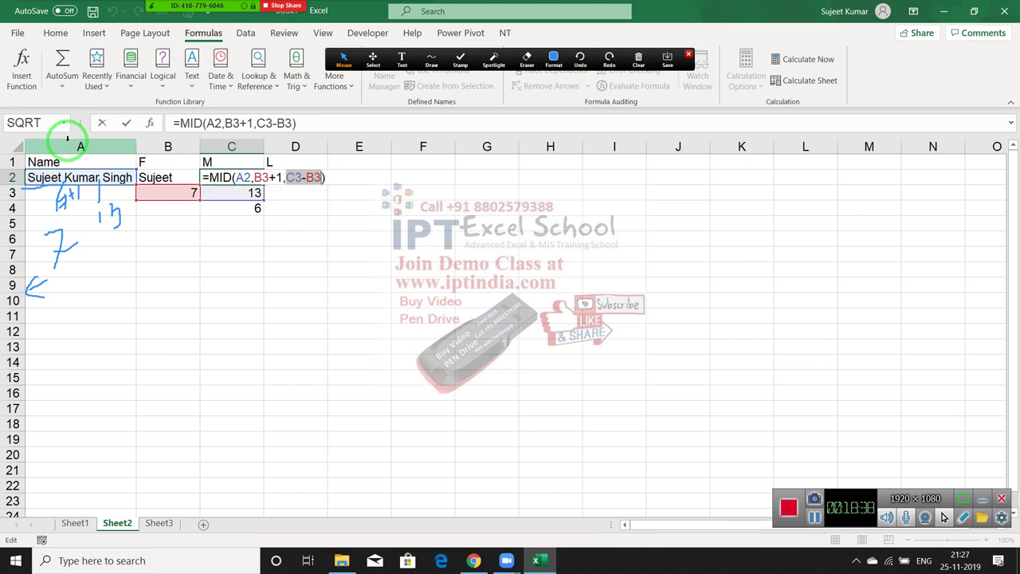
{"action": "key", "text": "Return"}
{"action": "key", "text": "Up"}
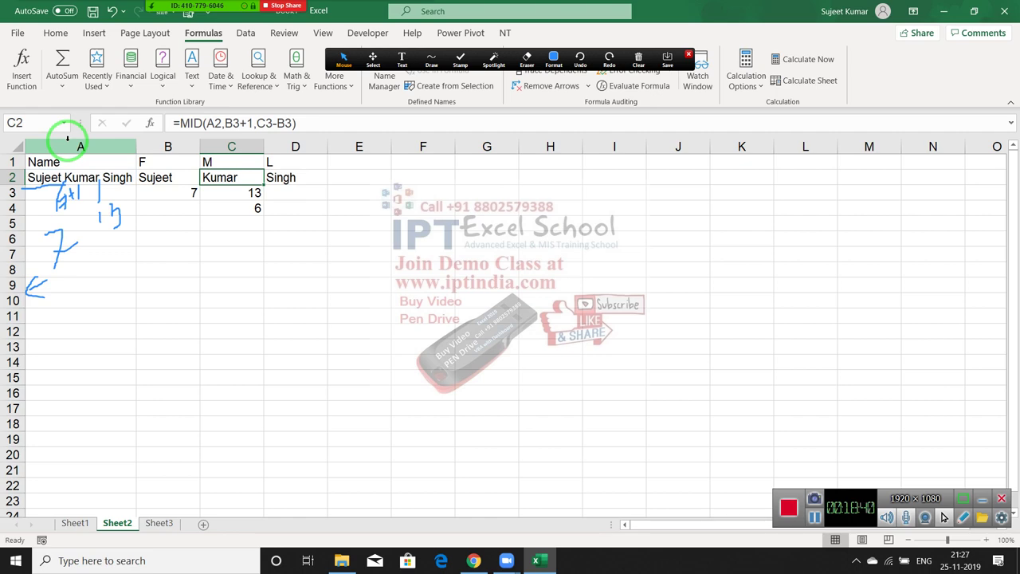
{"action": "key", "text": "Right"}
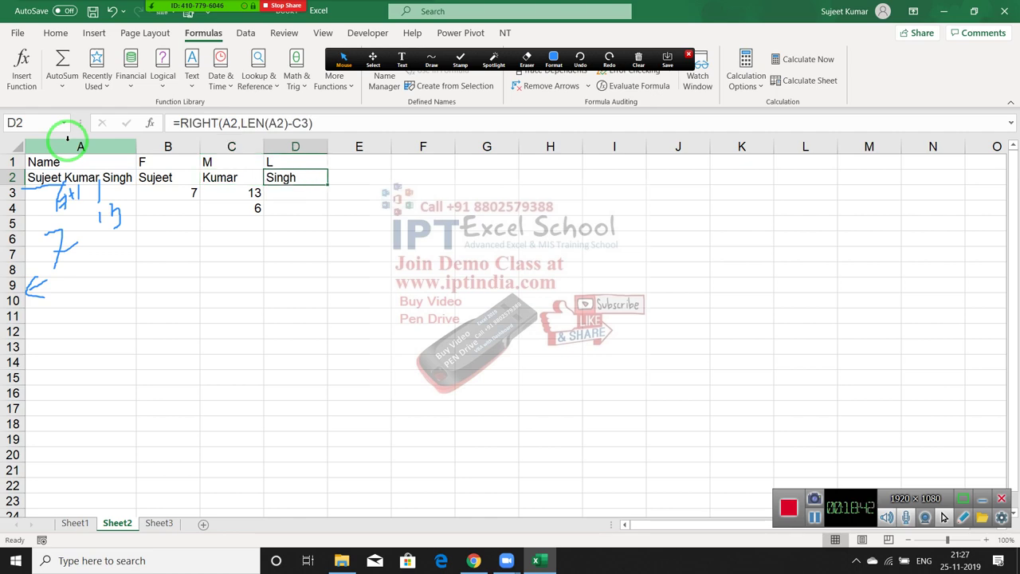
{"action": "key", "text": "F2"}
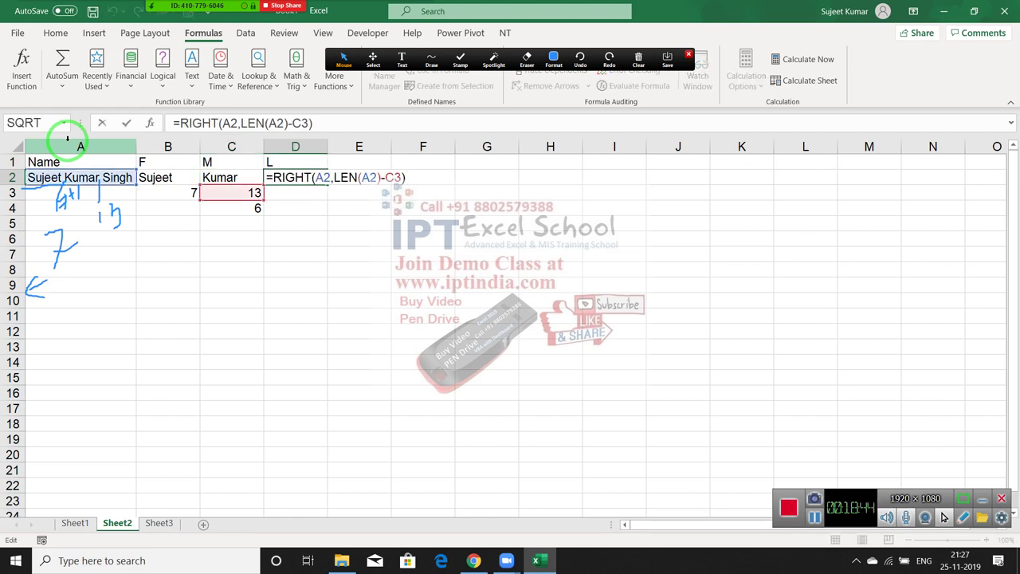
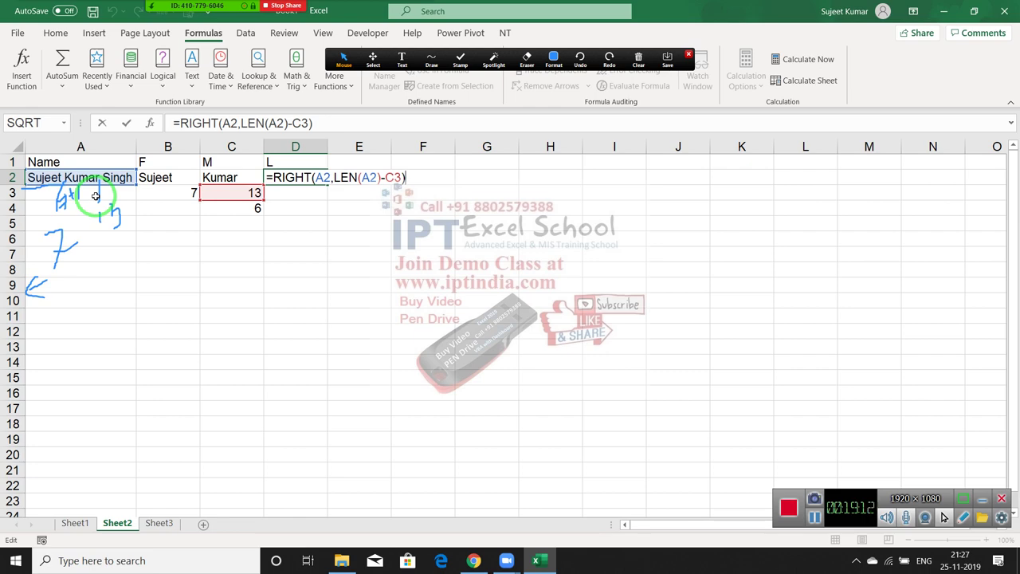
- Confirm the RIGHT formula in D2 and re-check it without changes
{"action": "key", "text": "Return"}
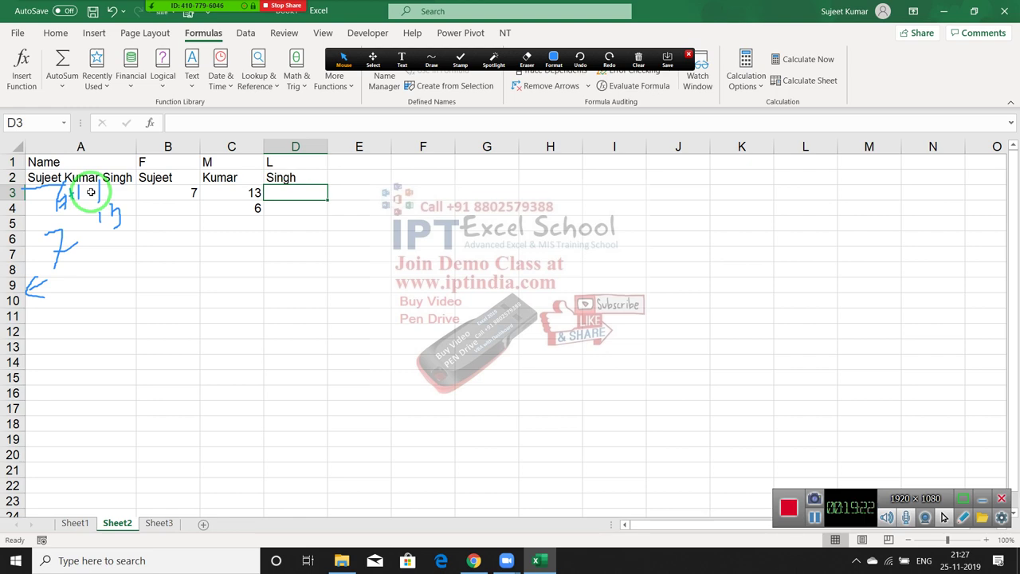
{"action": "key", "text": "Up"}
{"action": "key", "text": "F2"}
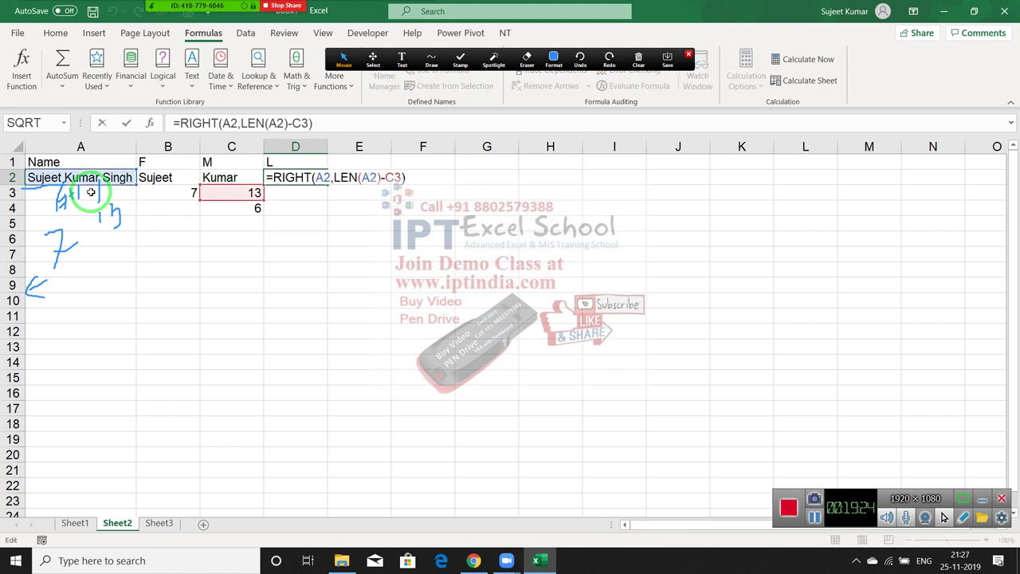
{"action": "key", "text": "ctrl+Return"}
{"action": "key", "text": "Down"}
{"action": "key", "text": "Down"}
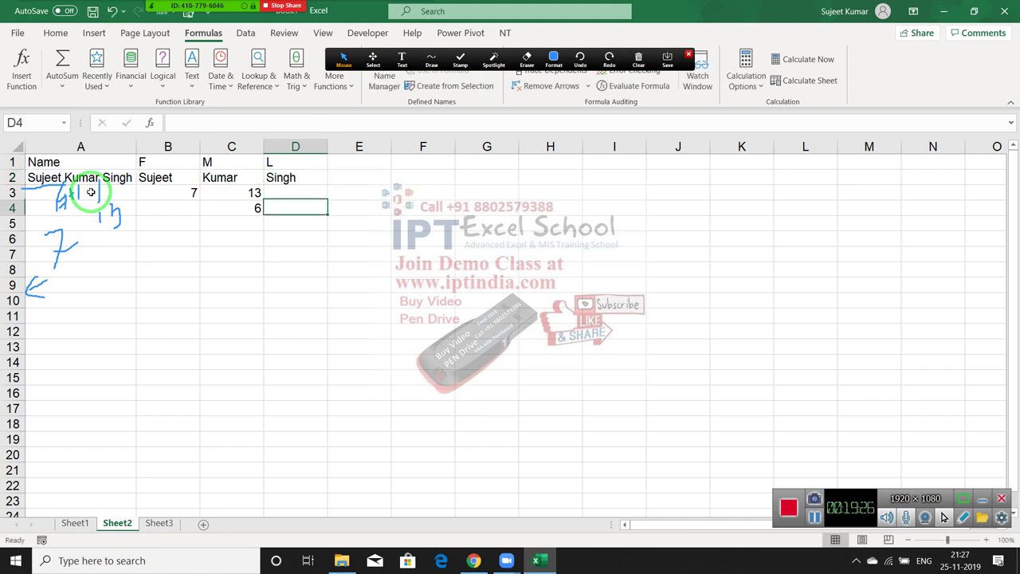
{"action": "key", "text": "Up"}
{"action": "key", "text": "Up"}
- Clear D2 and re-enter it as =RIGHT(A2,5) to return the last five characters
{"action": "key", "text": "Delete"}
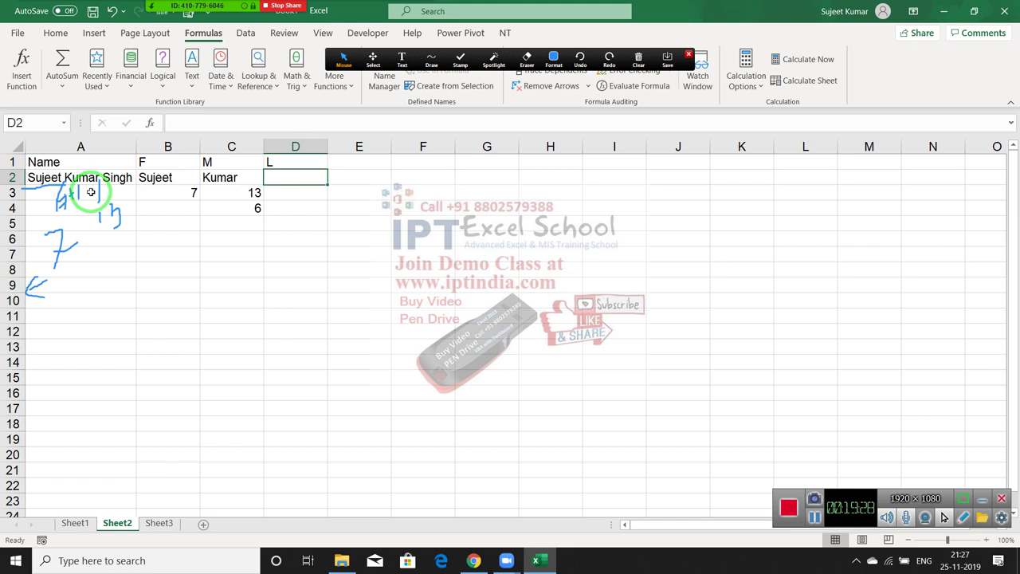
{"action": "type", "text": "=ri"}
{"action": "key", "text": "Tab"}
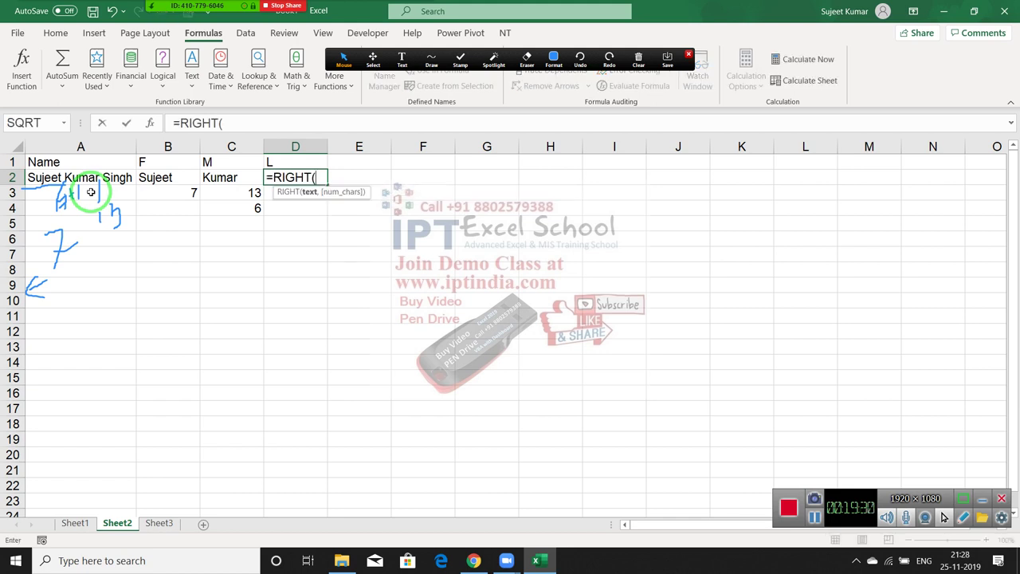
{"action": "key", "text": "Left"}
{"action": "key", "text": "Left"}
{"action": "key", "text": "Left"}
{"action": "type", "text": ","}
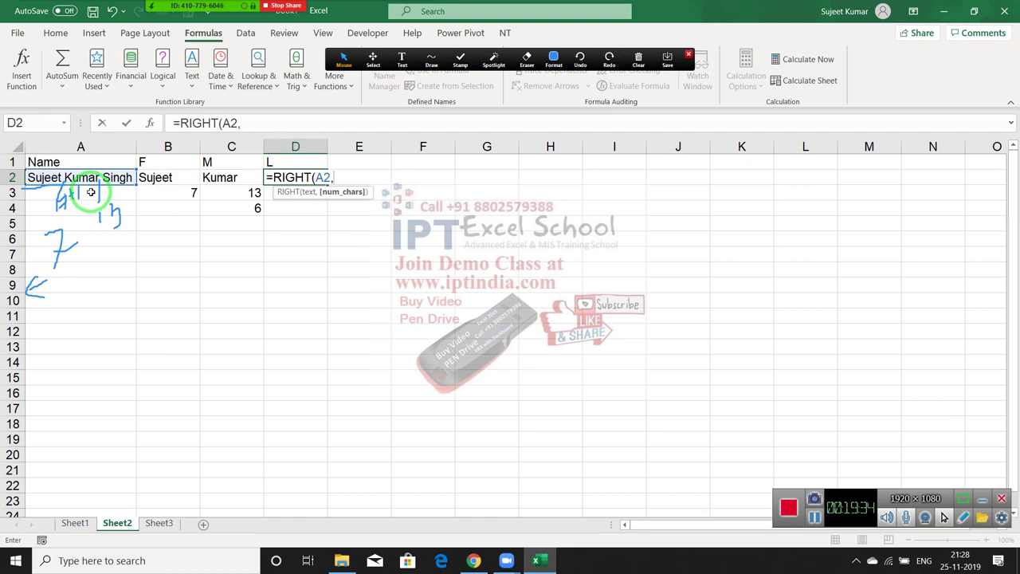
{"action": "type", "text": "5"}
{"action": "key", "text": "Return"}
- Review D2's formula unchanged, then begin a =LEN( formula below it
{"action": "key", "text": "Up"}
{"action": "key", "text": "F2"}
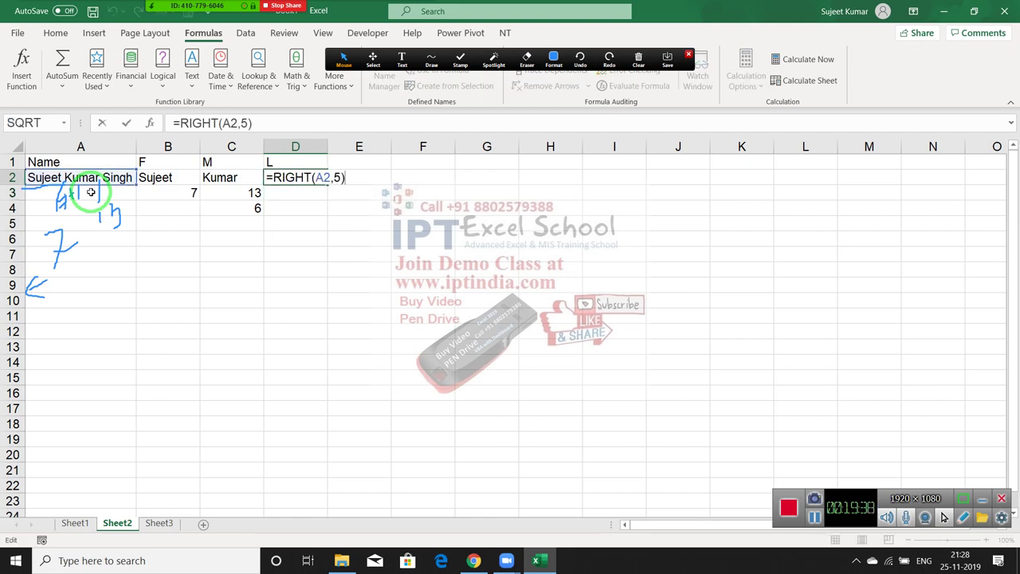
{"action": "key", "text": "Escape"}
{"action": "key", "text": "Down"}
{"action": "key", "text": "Down"}
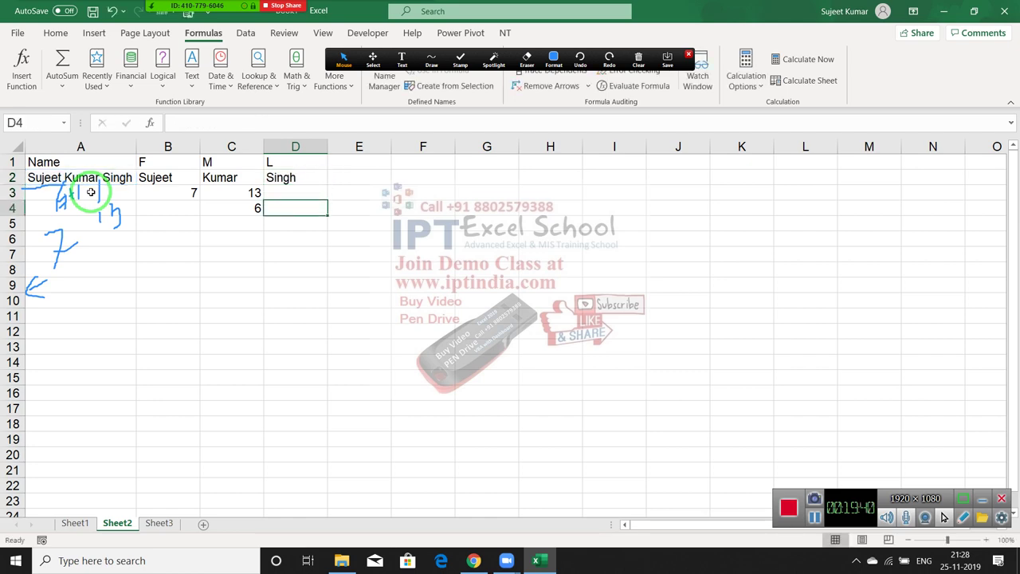
{"action": "type", "text": "=le"}
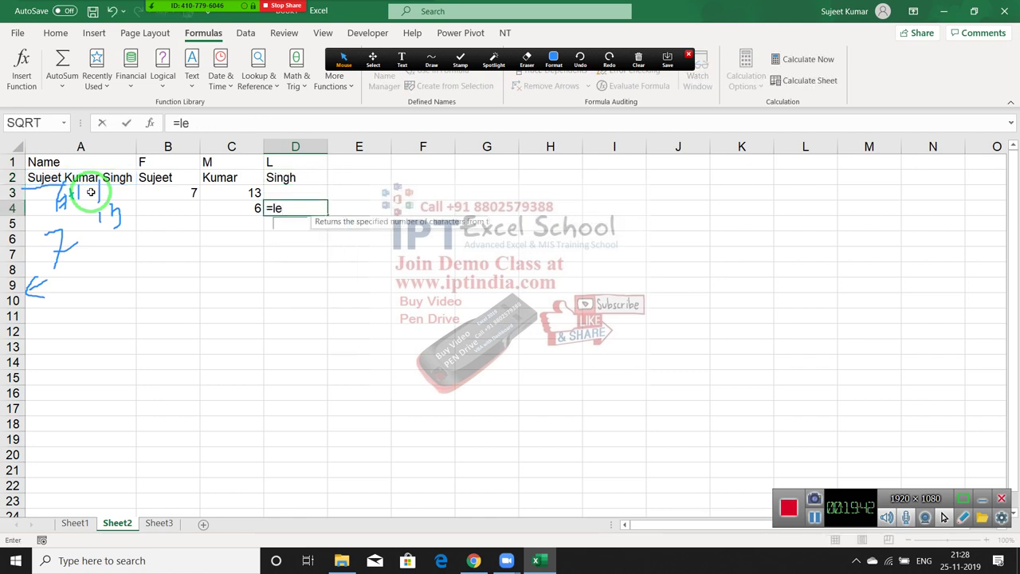
{"action": "type", "text": "n("}
- Complete the formula as =LEN(A2) to count the full name's characters
{"action": "key", "text": "Left"}
{"action": "key", "text": "Left"}
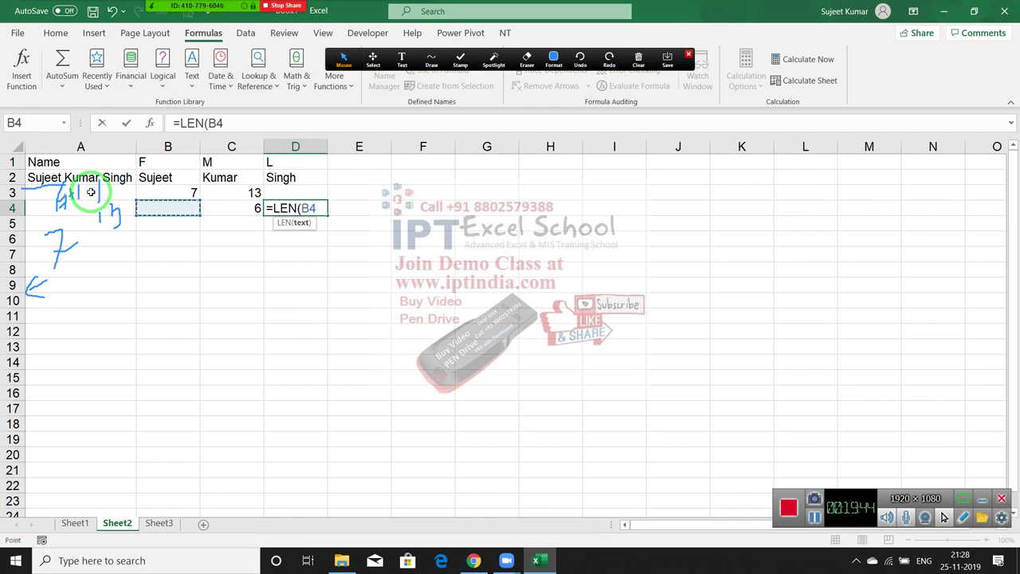
{"action": "key", "text": "Left"}
{"action": "key", "text": "Up"}
{"action": "key", "text": "Up"}
{"action": "key", "text": "Return"}
- Move the LEN formula from D4 up to D3 and compare it with C3's FIND result
{"action": "key", "text": "Up"}
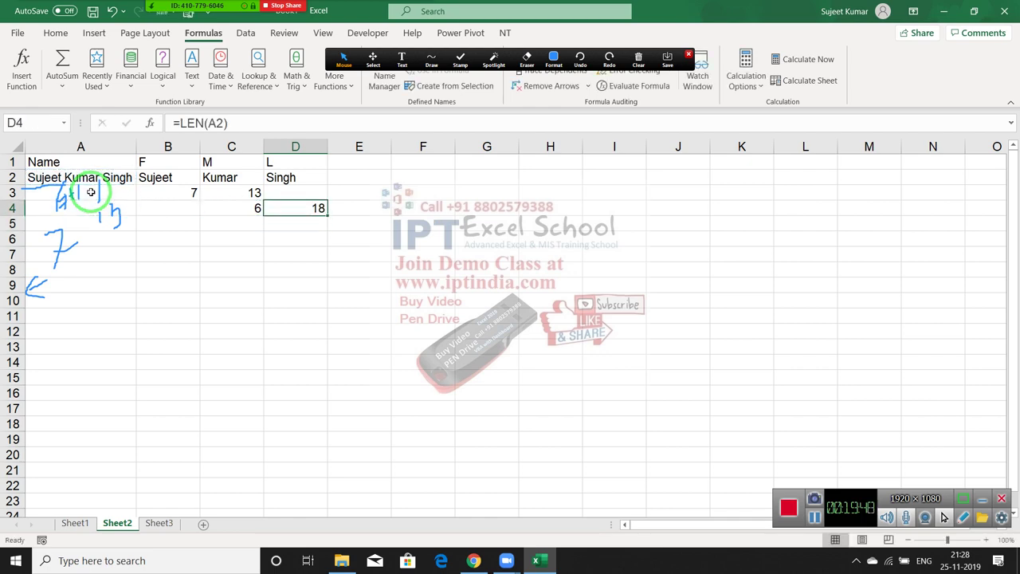
{"action": "key", "text": "ctrl+x"}
{"action": "key", "text": "Up"}
{"action": "key", "text": "ctrl+v"}
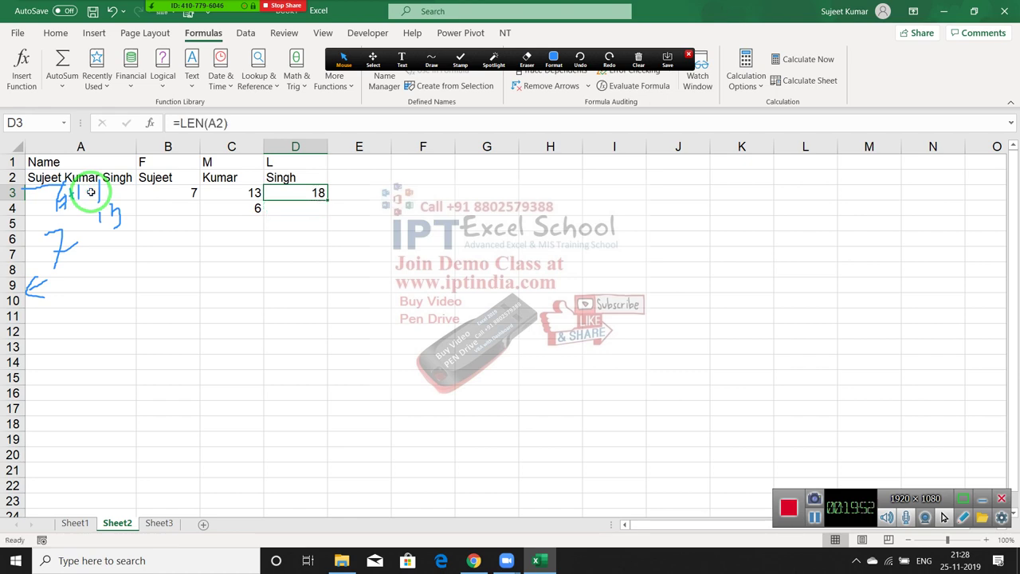
{"action": "key", "text": "Left"}
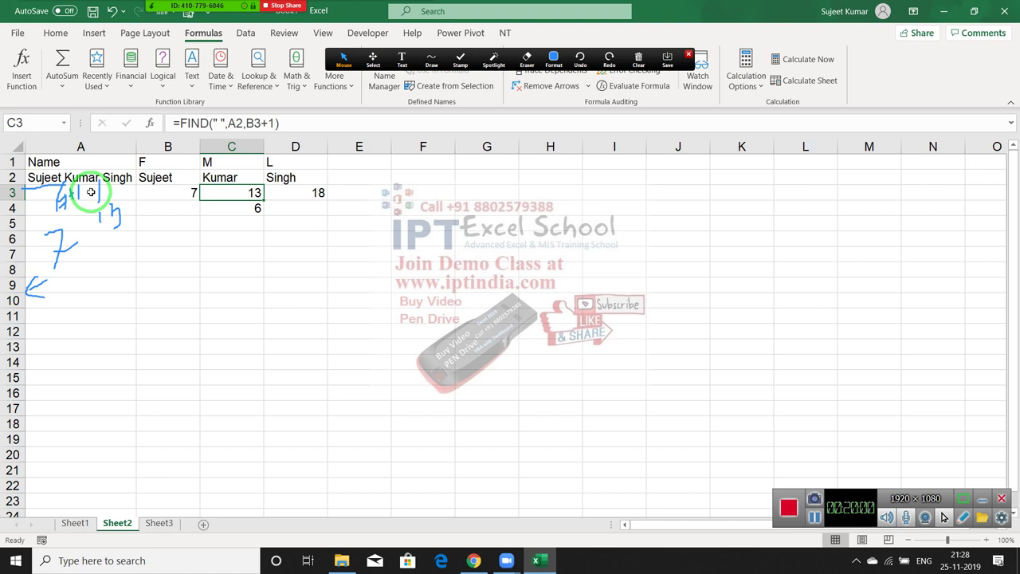
{"action": "key", "text": "Right"}
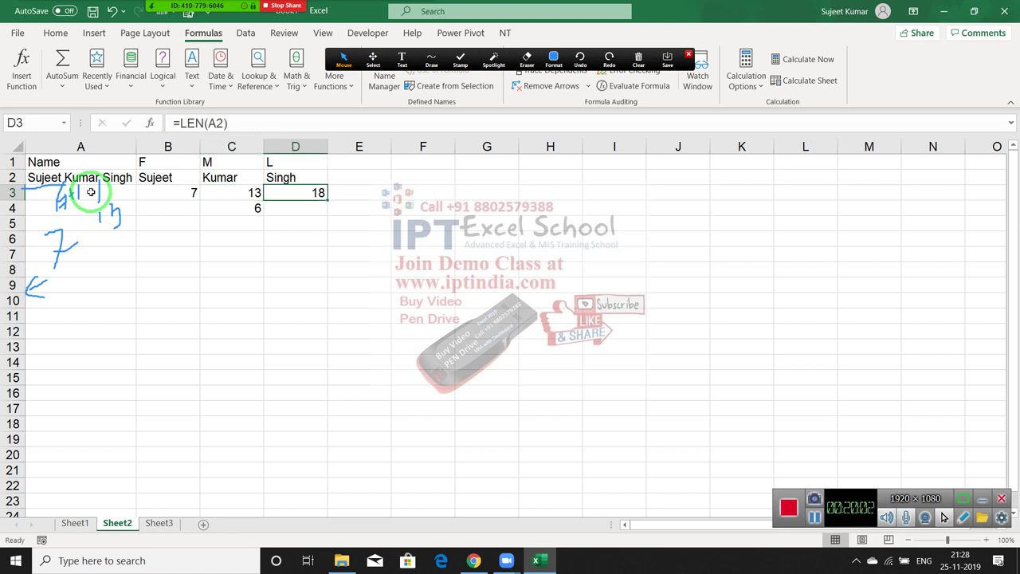
{"action": "key", "text": "Left"}
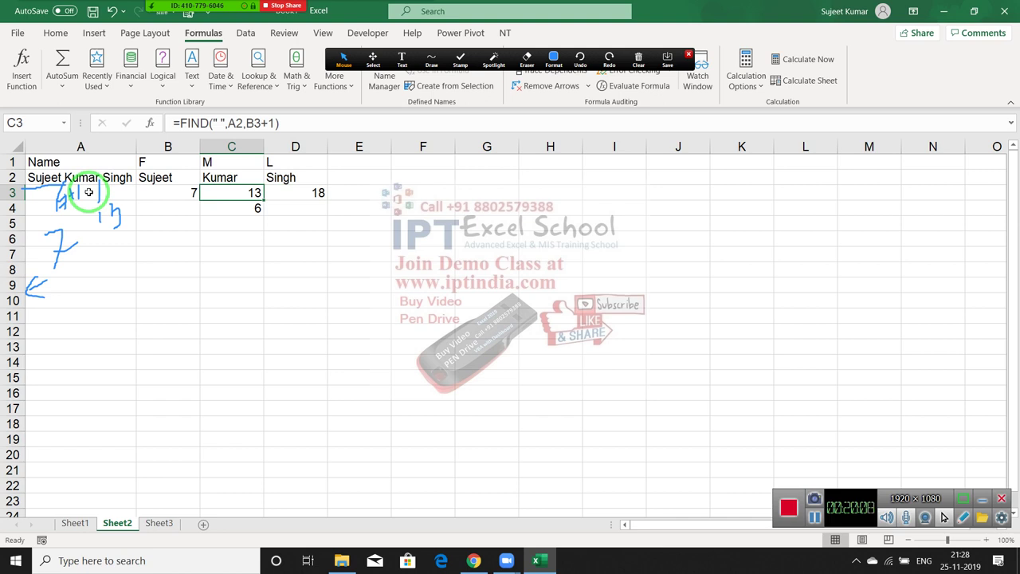
- Replace the fixed 5 in D2 with LEN(A2)-C3, making =RIGHT(A2,LEN(A2)-C3)
{"action": "key", "text": "Up"}
{"action": "key", "text": "Right"}
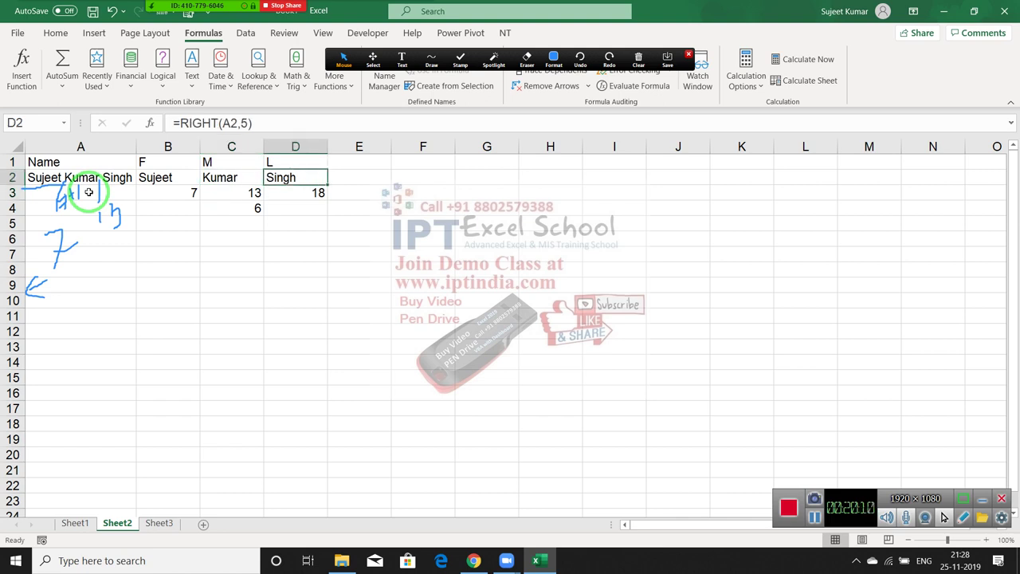
{"action": "left_click", "coordinate": [279, 124]}
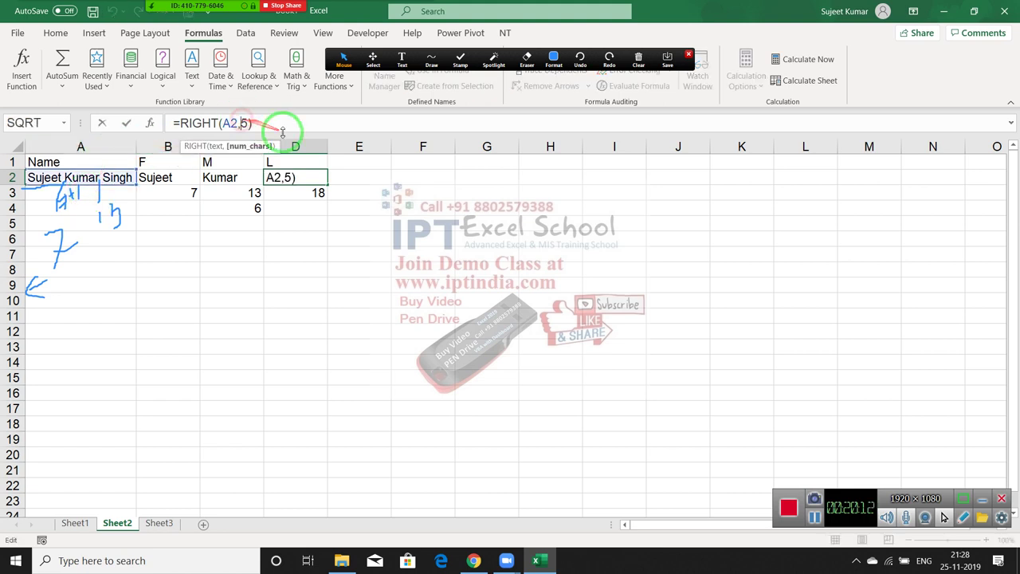
{"action": "key", "text": "BackSpace"}
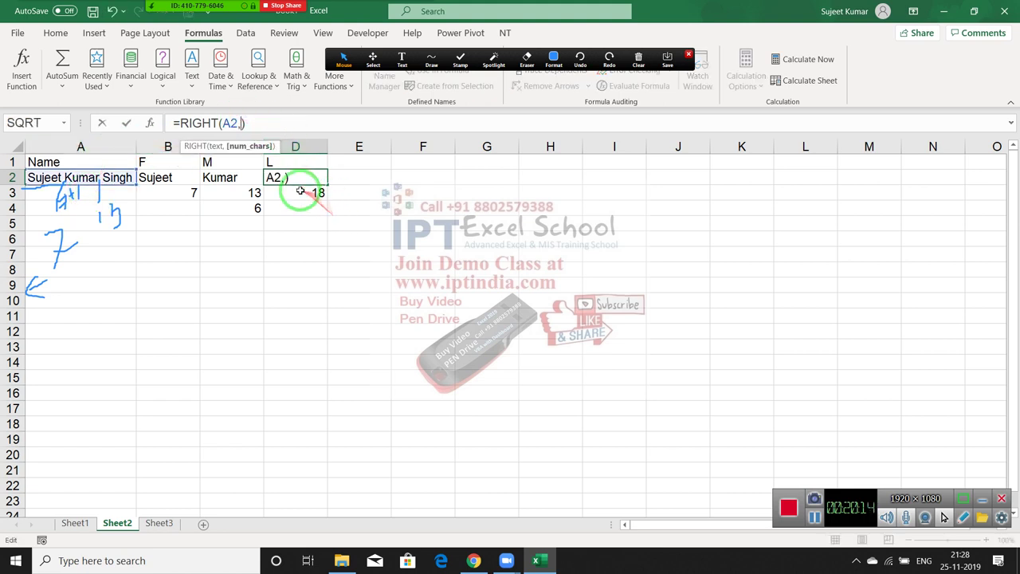
{"action": "type", "text": "len"}
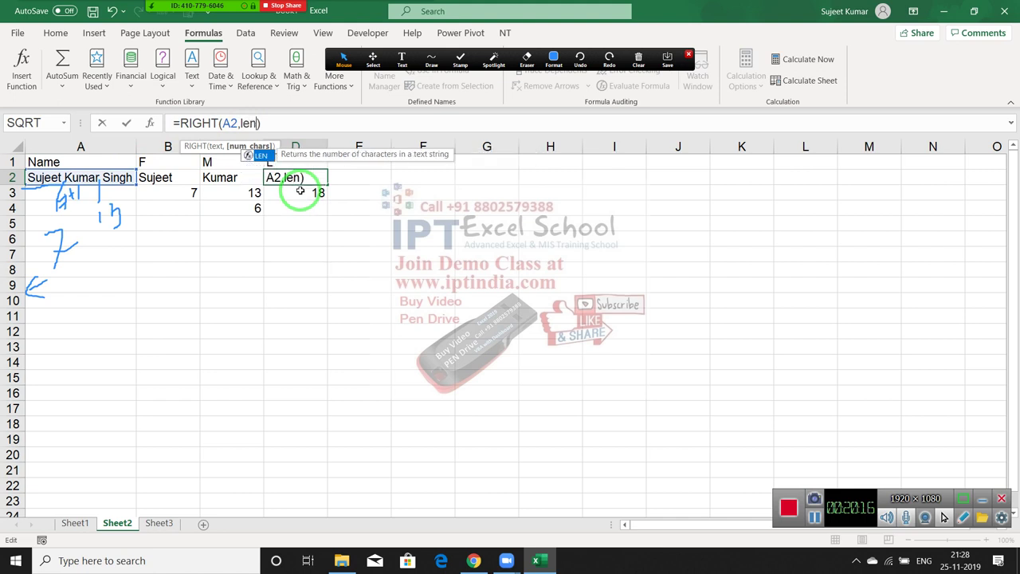
{"action": "key", "text": "Tab"}
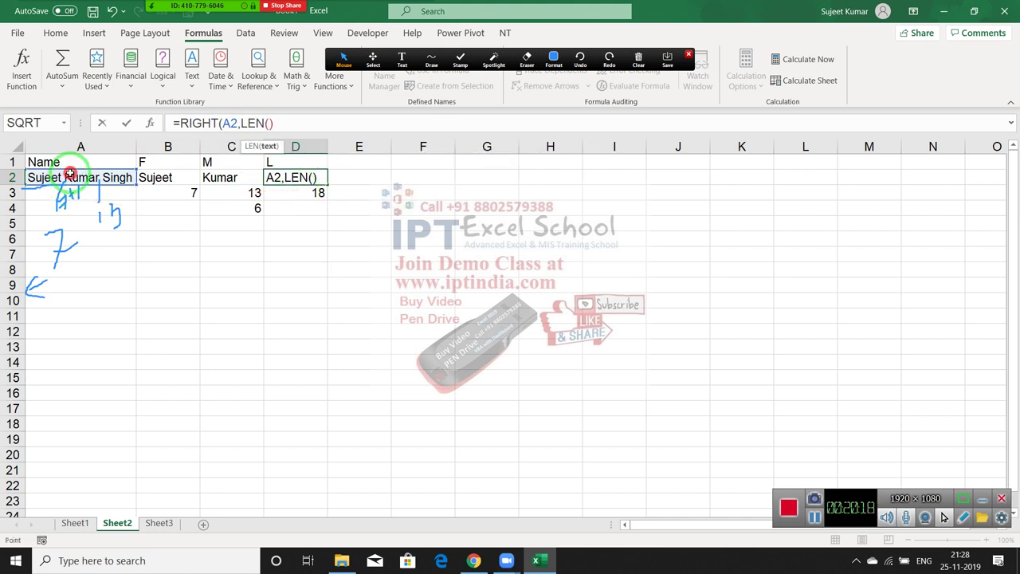
{"action": "left_click", "coordinate": [70, 177]}
{"action": "type", "text": ")-"}
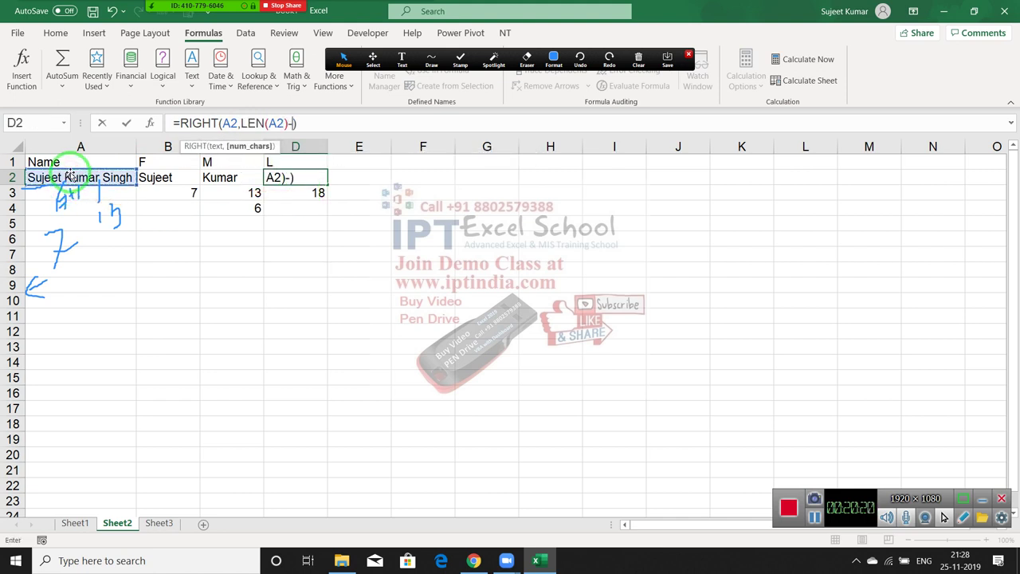
{"action": "left_click", "coordinate": [218, 192]}
{"action": "key", "text": "Return"}
{"action": "key", "text": "Up"}
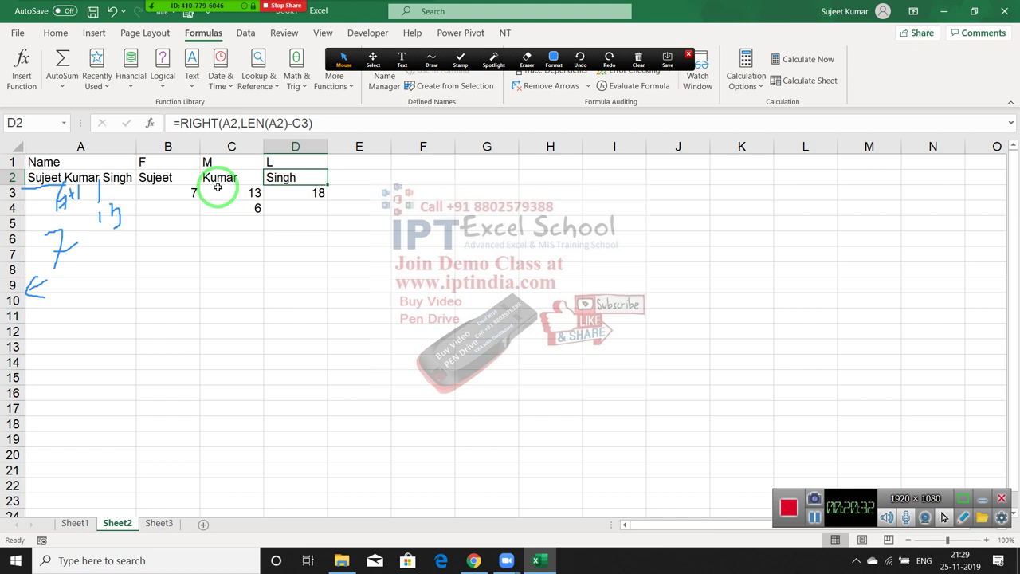
- Add a Name header in F1 with the first two sample full names in F2:F3
{"action": "key", "text": "Right"}
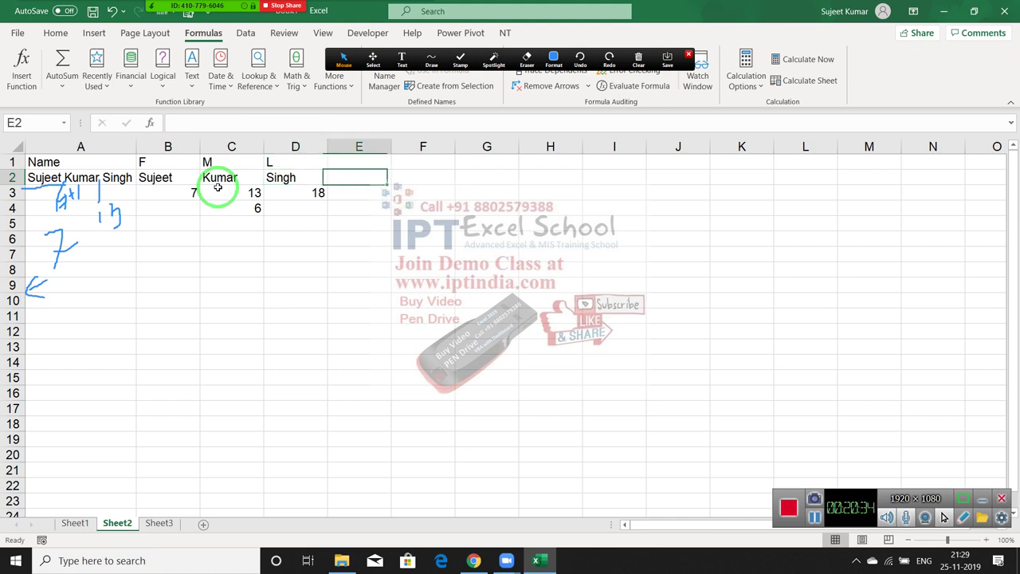
{"action": "key", "text": "Right"}
{"action": "key", "text": "Up"}
{"action": "type", "text": "N"}
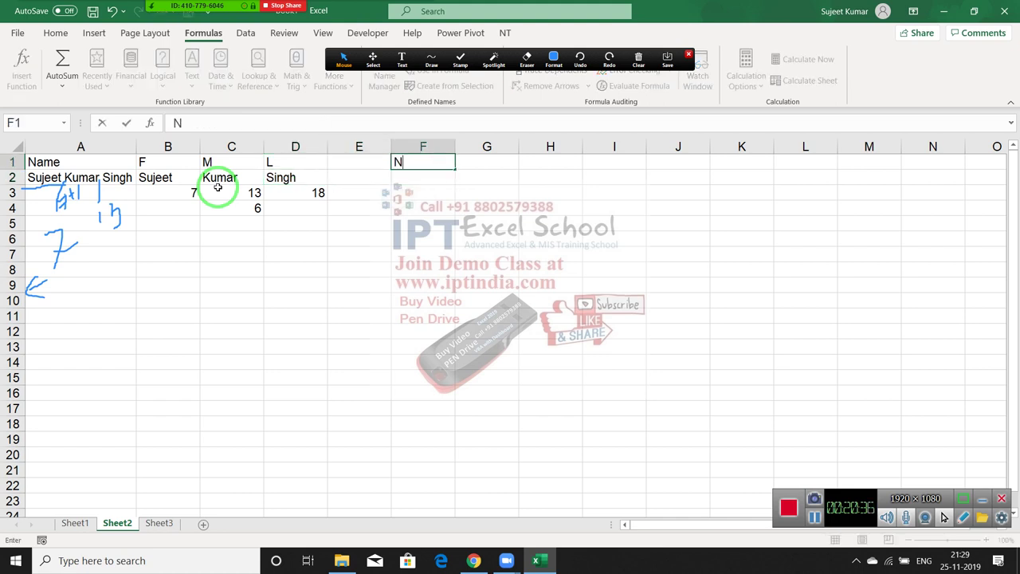
{"action": "type", "text": "ame"}
{"action": "key", "text": "Return"}
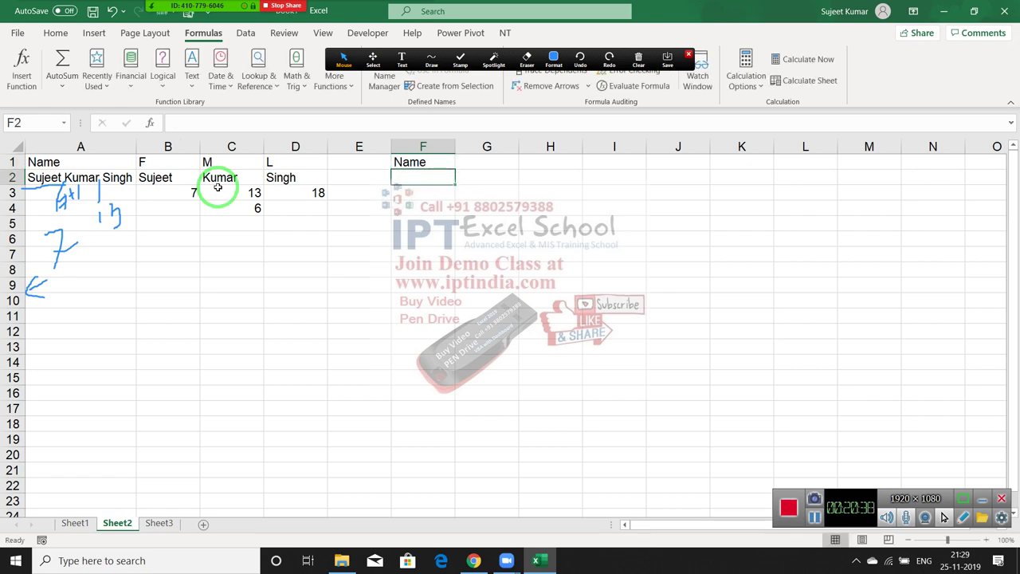
{"action": "type", "text": "Puja "}
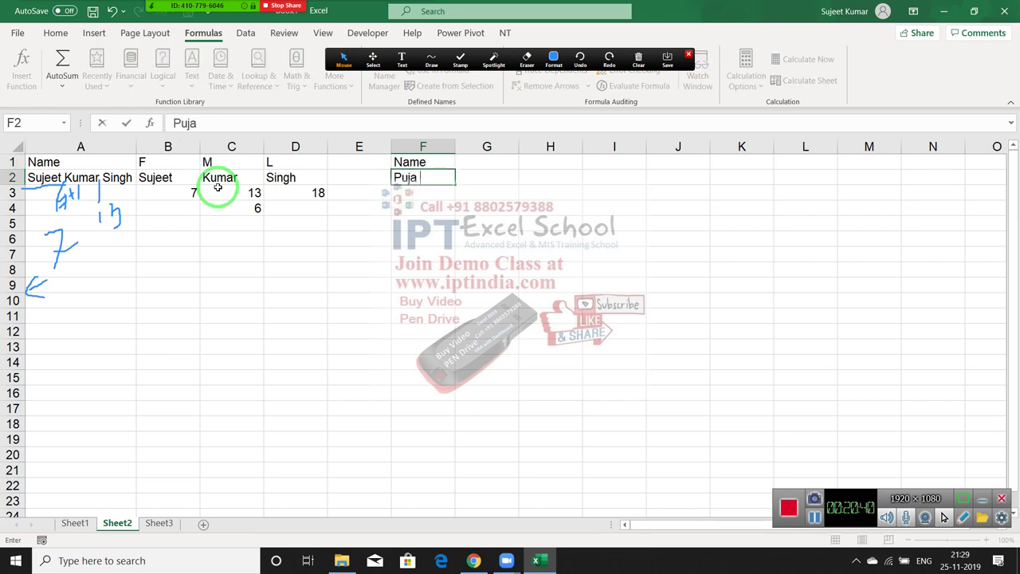
{"action": "type", "text": "Singh"}
{"action": "key", "text": "Return"}
{"action": "type", "text": "Mohan "}
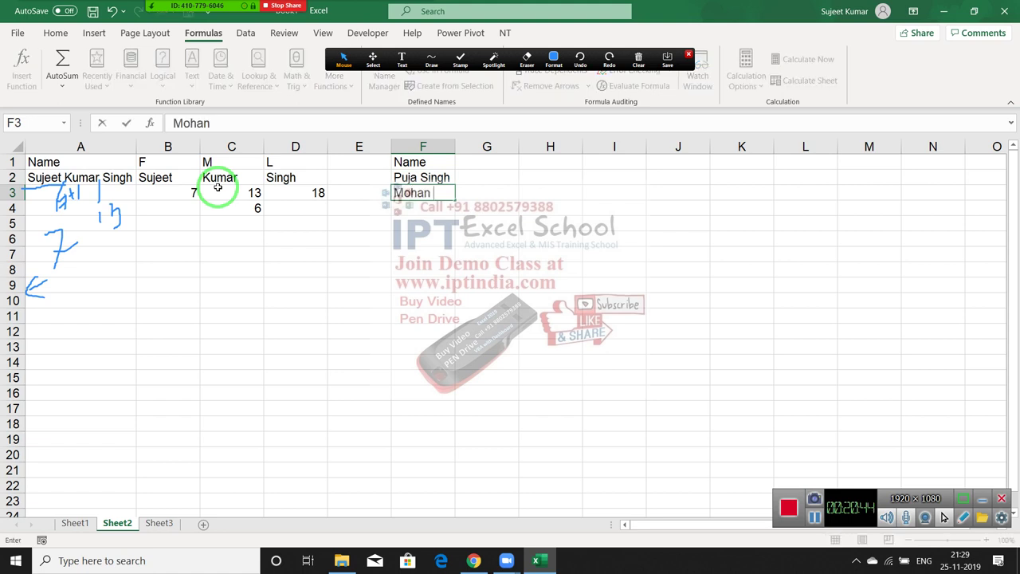
{"action": "type", "text": "R"}
{"action": "type", "text": "ai"}
{"action": "type", "text": " Varma"}
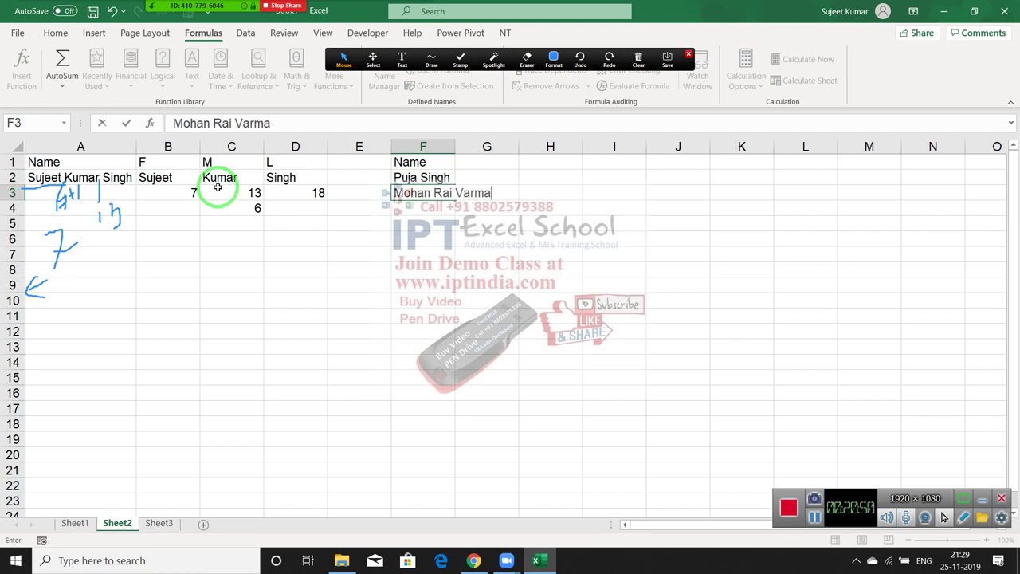
{"action": "key", "text": "Return"}
- Enter the last two full names in F4:F5, correcting typos in the F5 entry
{"action": "type", "text": "Ni"}
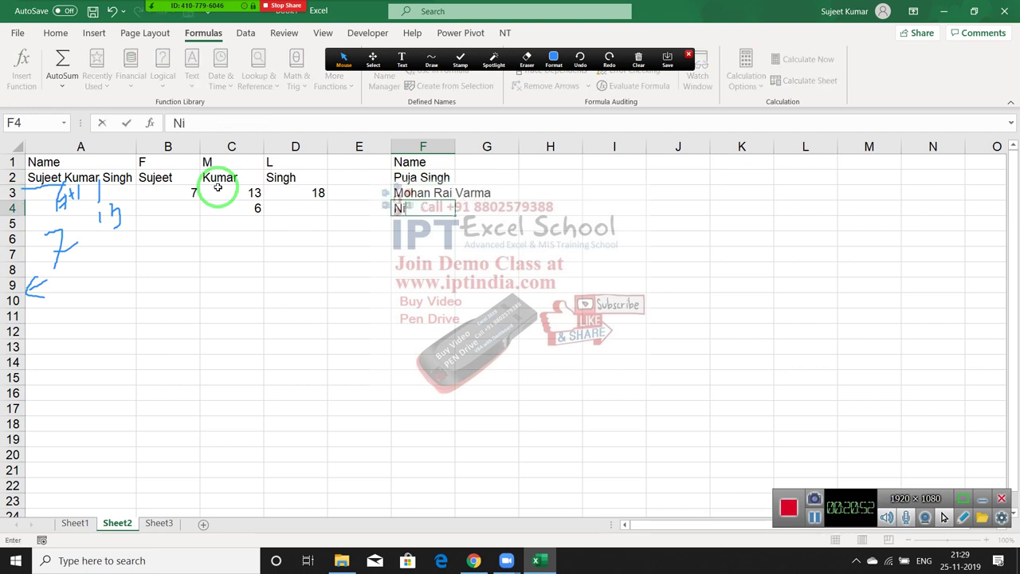
{"action": "type", "text": "ti"}
{"action": "type", "text": " Chandra"}
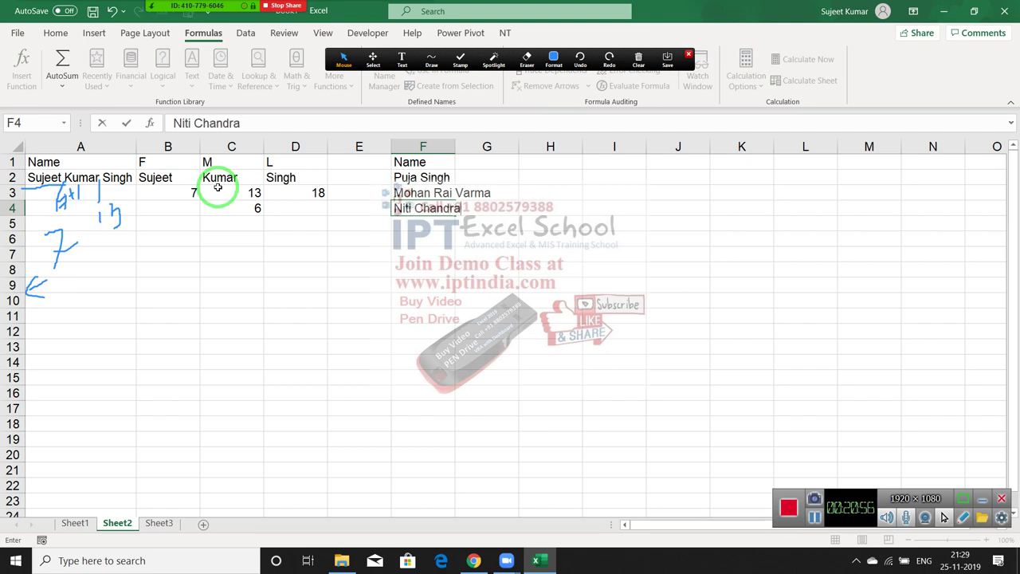
{"action": "key", "text": "Return"}
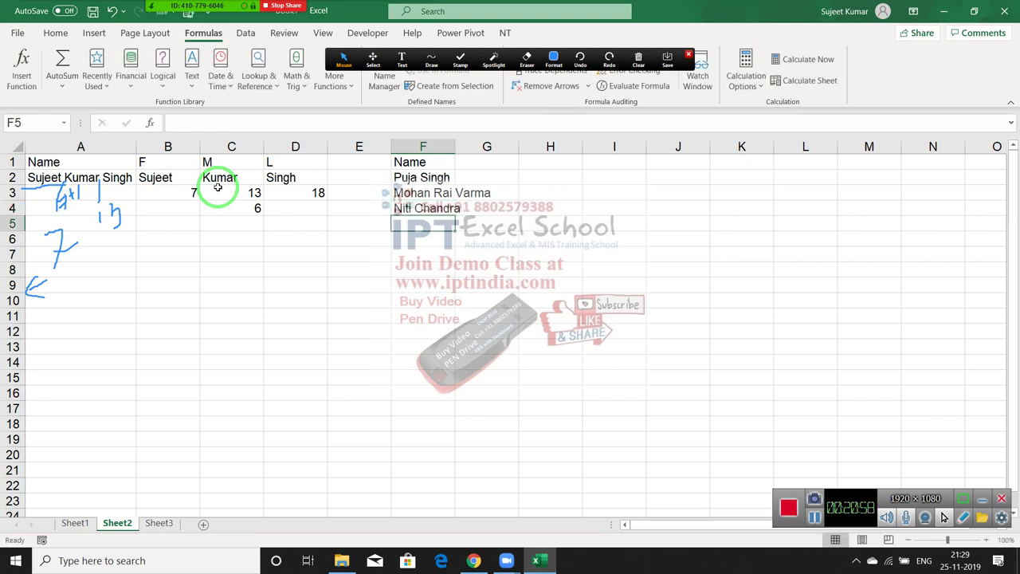
{"action": "type", "text": "Lk"}
{"action": "key", "text": "BackSpace"}
{"action": "key", "text": "BackSpace"}
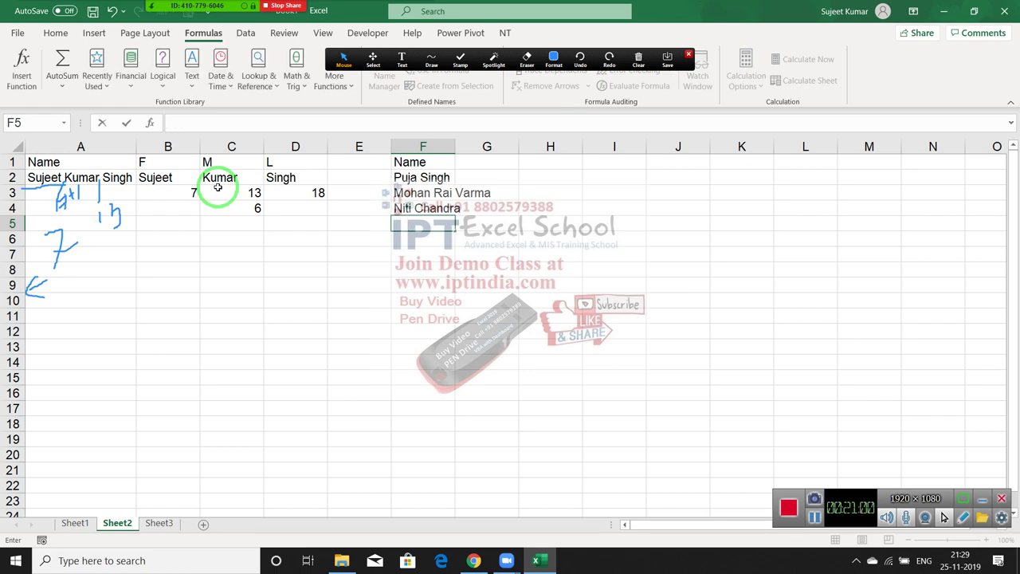
{"action": "type", "text": "Kavi"}
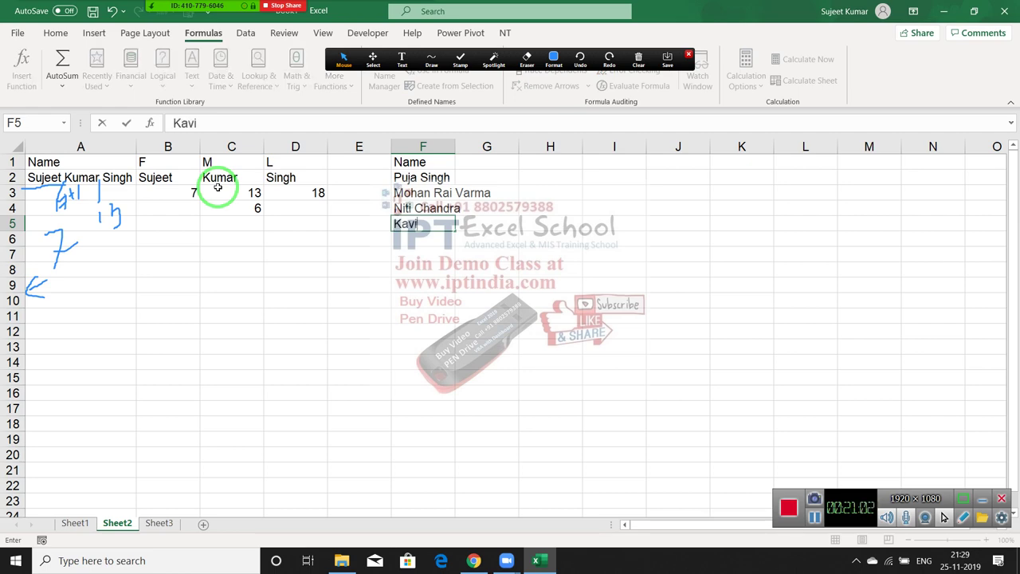
{"action": "type", "text": "ta"}
{"action": "key", "text": "Return"}
{"action": "type", "text": "S"}
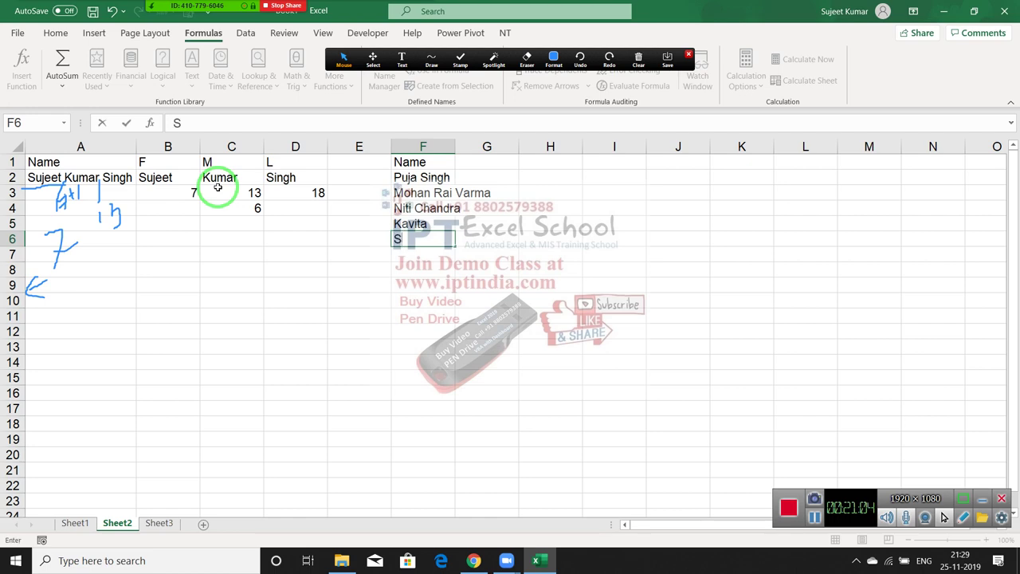
{"action": "key", "text": "Escape"}
{"action": "key", "text": "Up"}
{"action": "key", "text": "F2"}
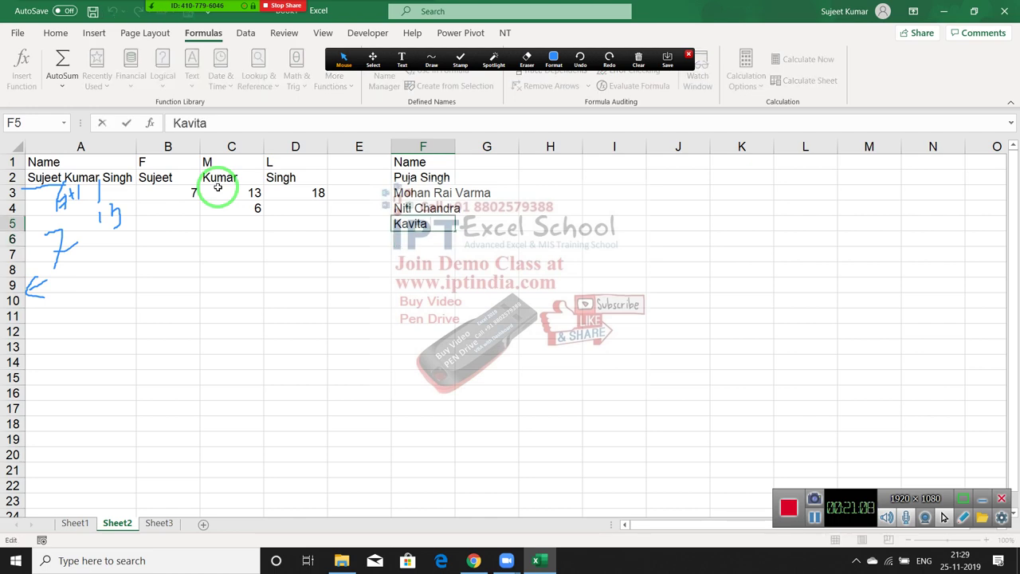
{"action": "type", "text": "K"}
{"action": "type", "text": "umr"}
{"action": "key", "text": "BackSpace"}
{"action": "type", "text": "a"}
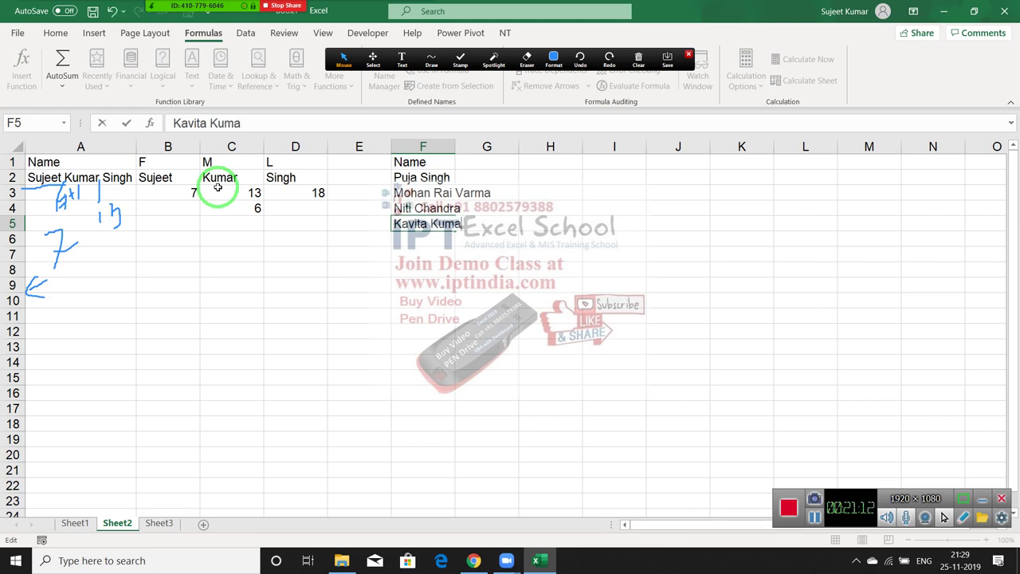
{"action": "type", "text": "r singh"}
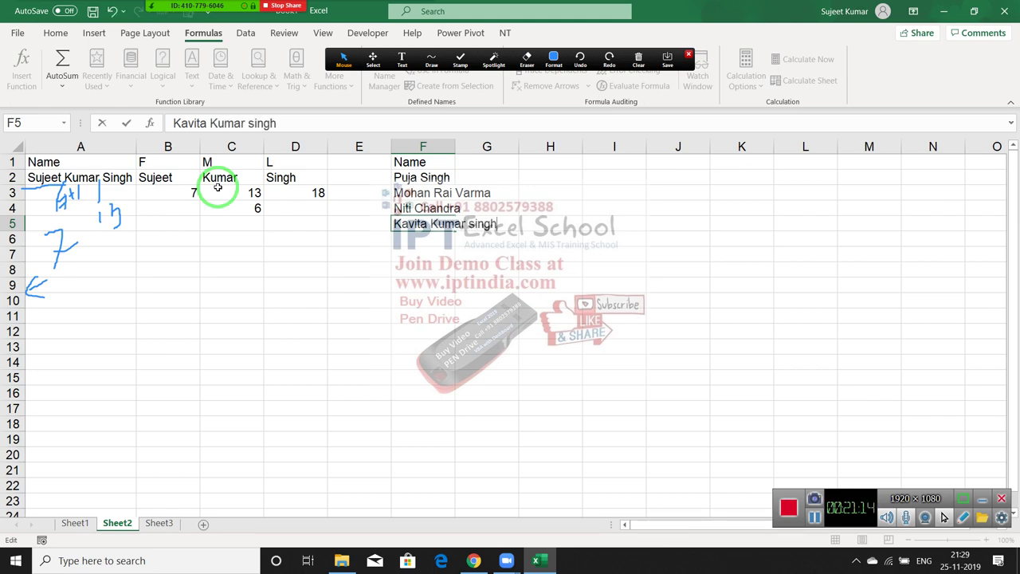
{"action": "key", "text": "Return"}
{"action": "left_click_drag", "start_coordinate": [250, 191], "coordinate": [331, 125]}
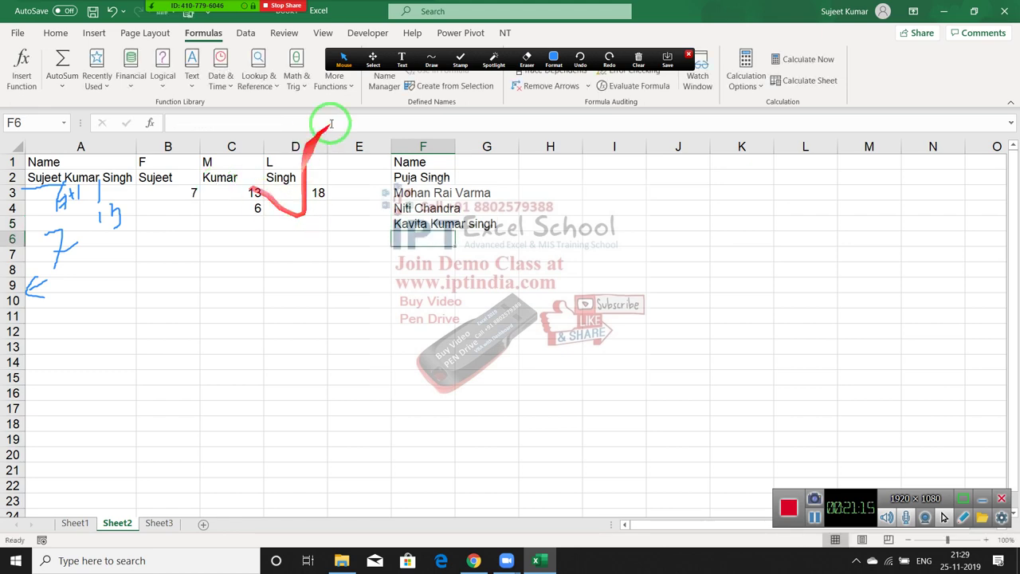
- AutoFit column F to its longest name and compare the list with the original name in A2
{"action": "double_click", "coordinate": [455, 147]}
{"action": "left_click_drag", "start_coordinate": [120, 177], "coordinate": [114, 197]}
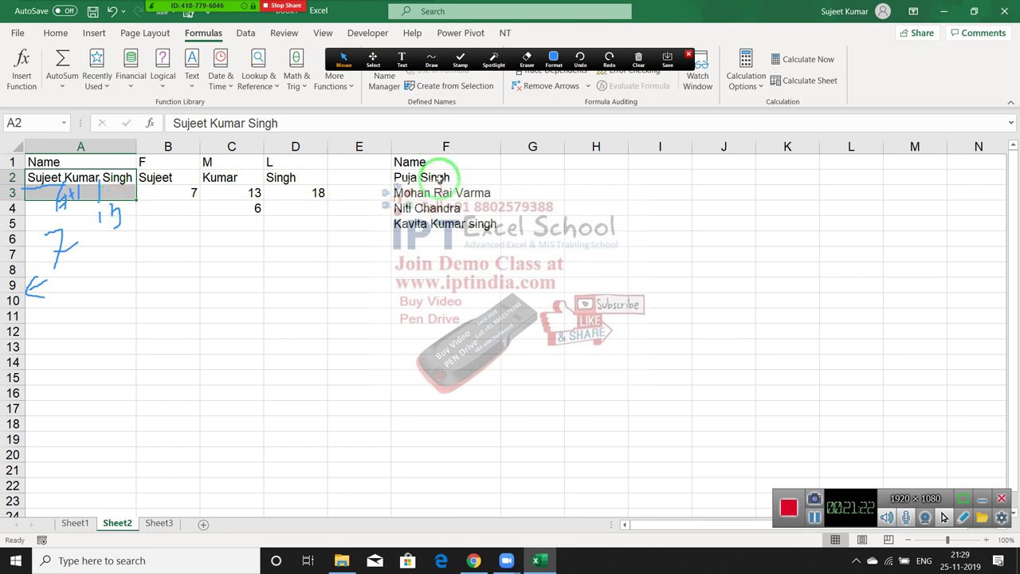
{"action": "left_click_drag", "start_coordinate": [437, 177], "coordinate": [449, 212]}
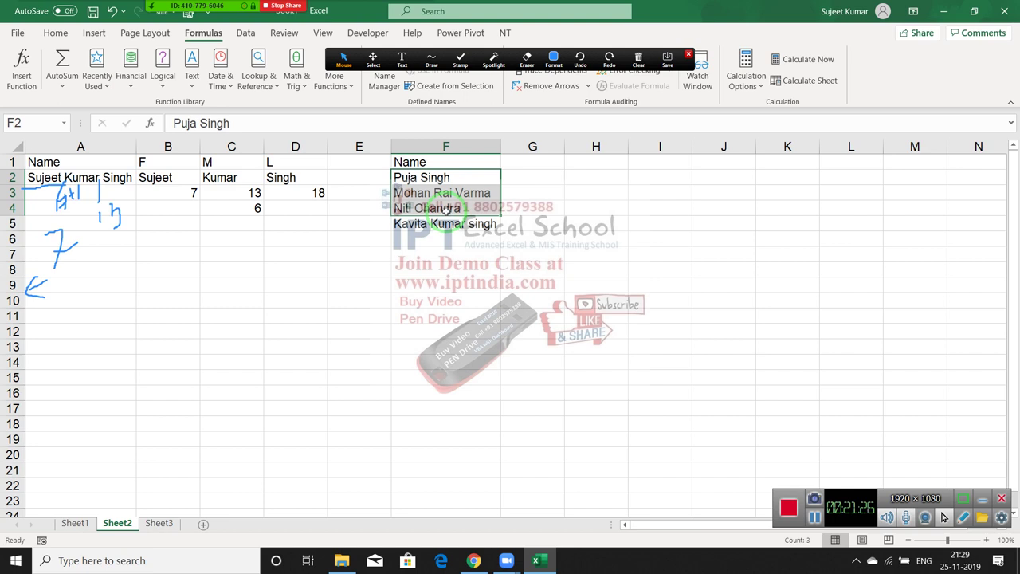
{"action": "left_click", "coordinate": [521, 166]}
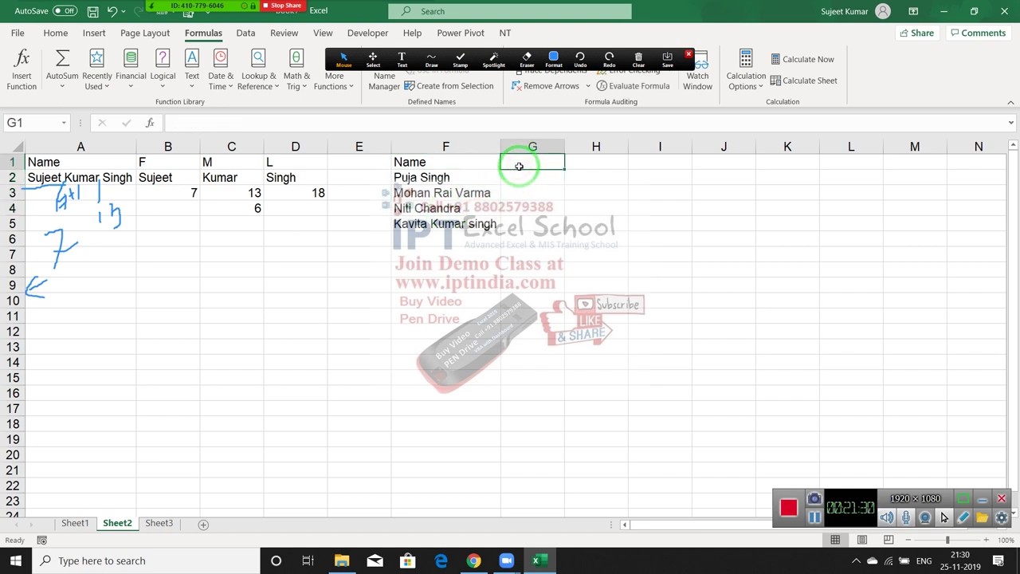
- Head G1 as F Name and H1 as L Name
{"action": "type", "text": "F"}
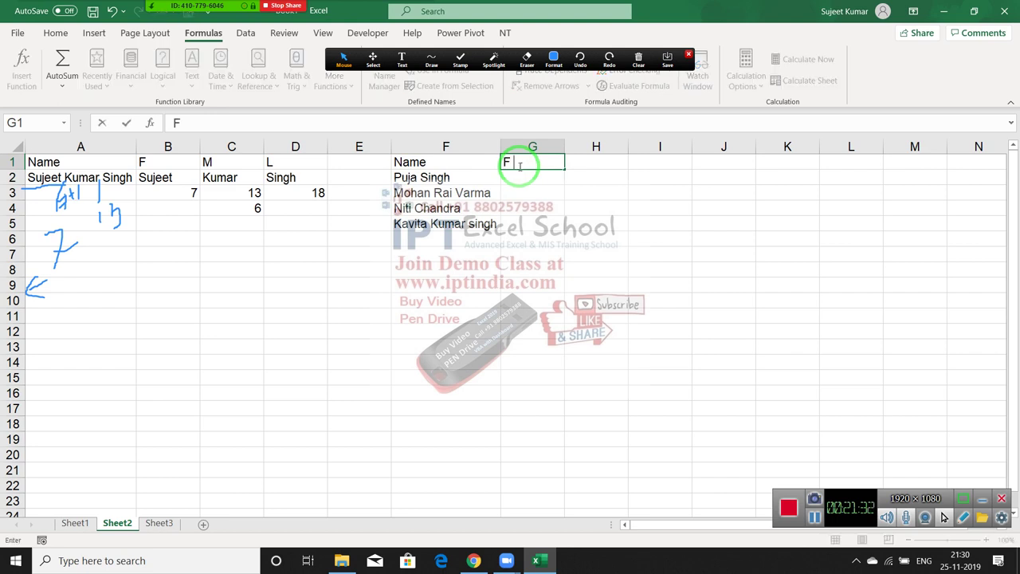
{"action": "type", "text": " Name"}
{"action": "key", "text": "Tab"}
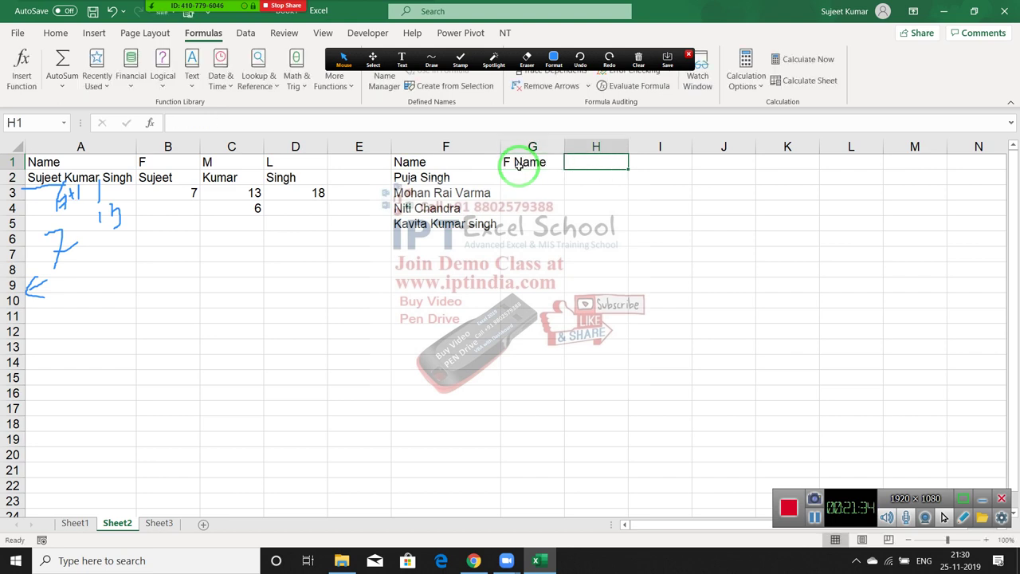
{"action": "type", "text": "La"}
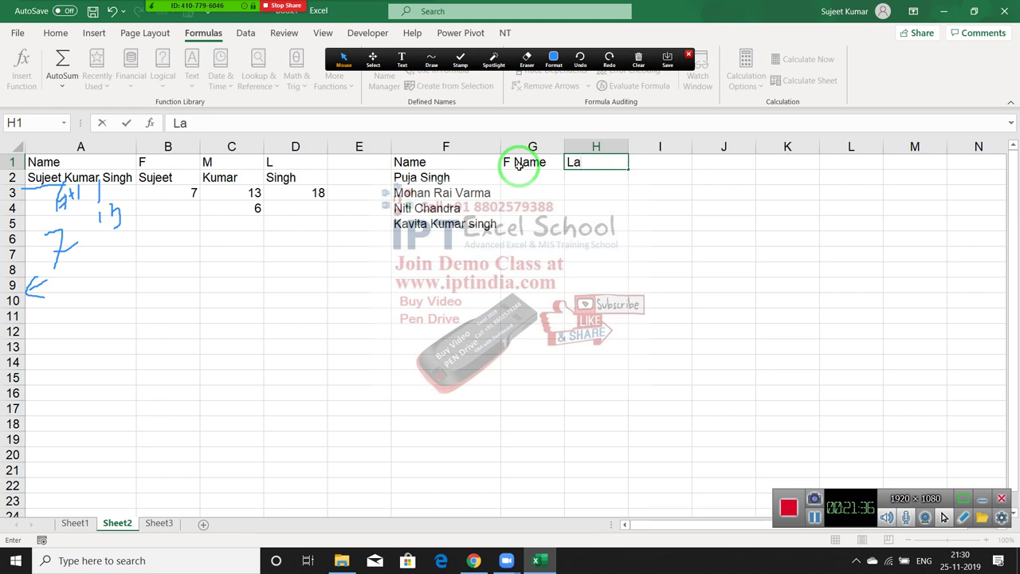
{"action": "key", "text": "BackSpace"}
{"action": "type", "text": "N"}
{"action": "type", "text": "ame"}
{"action": "key", "text": "Return"}
- Fill G2:H3 with the first and last names of the first two people in the list
{"action": "type", "text": "Pu"}
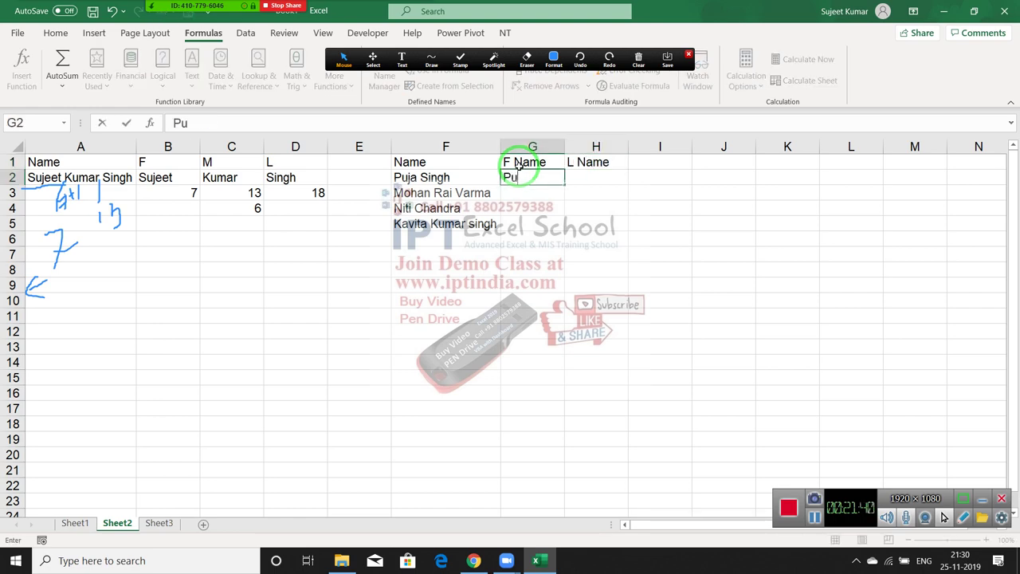
{"action": "type", "text": "ja"}
{"action": "key", "text": "Tab"}
{"action": "type", "text": "Si"}
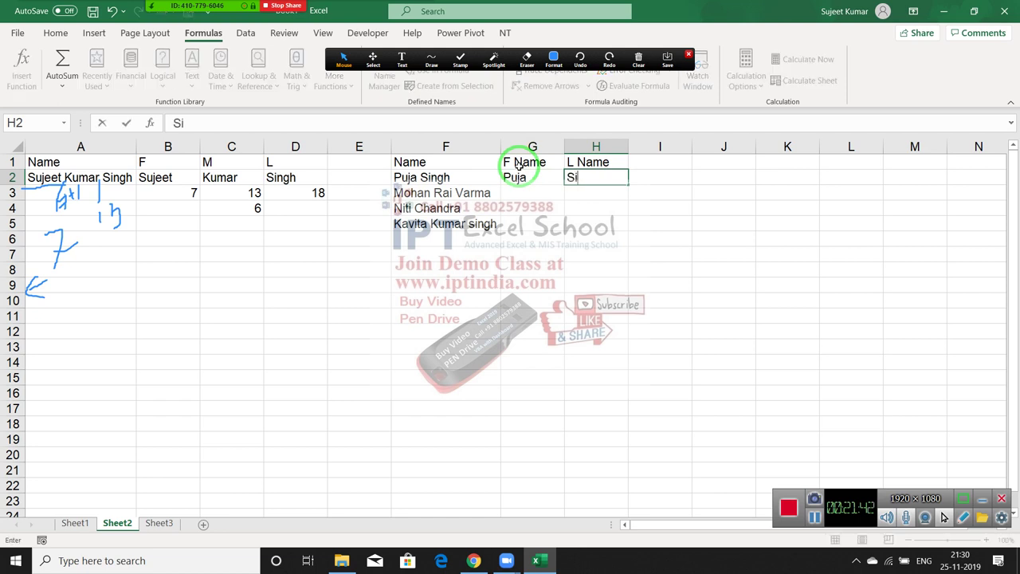
{"action": "type", "text": "ngh"}
{"action": "key", "text": "Return"}
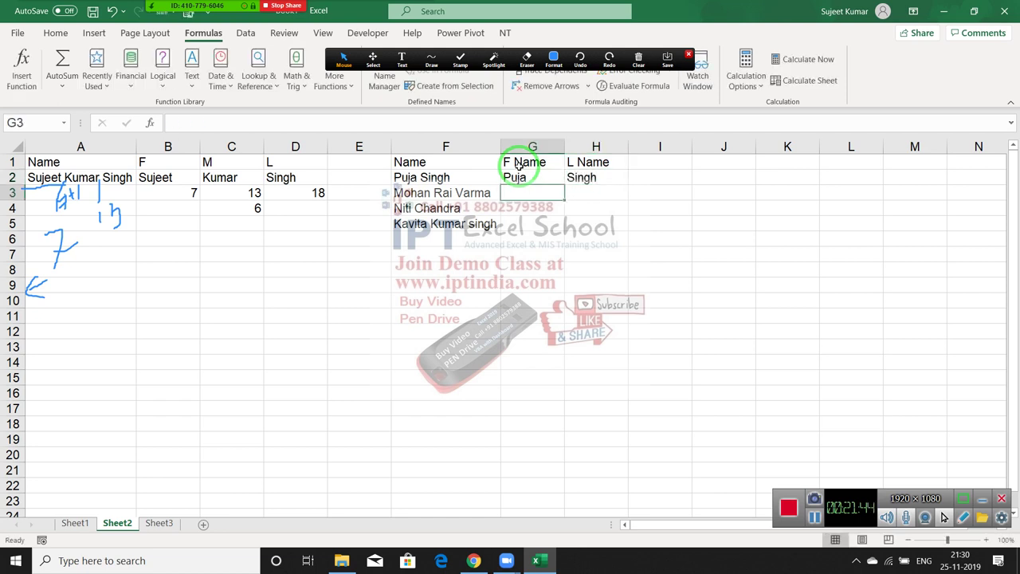
{"action": "type", "text": "Mohan"}
{"action": "key", "text": "Tab"}
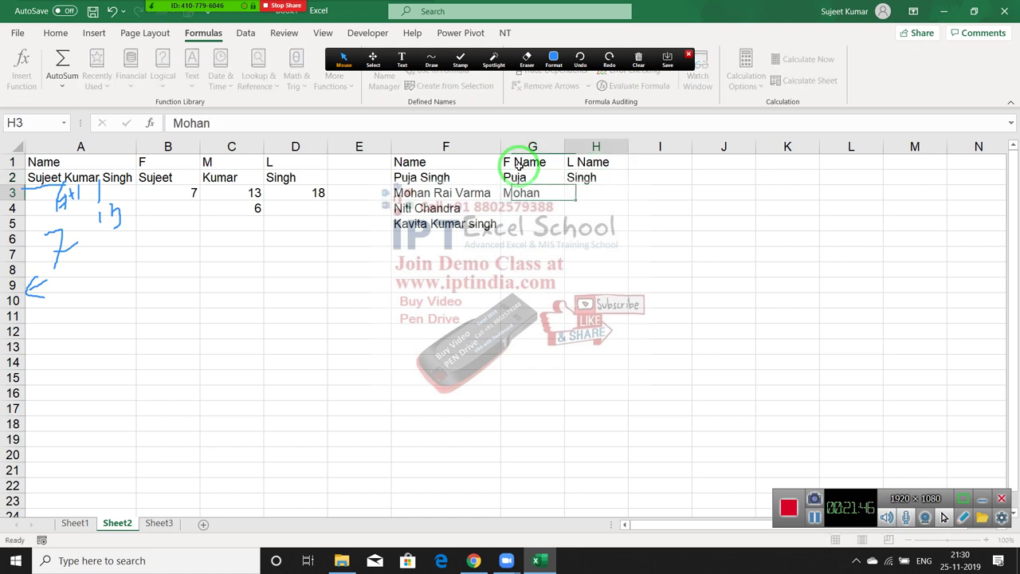
{"action": "type", "text": "Varma"}
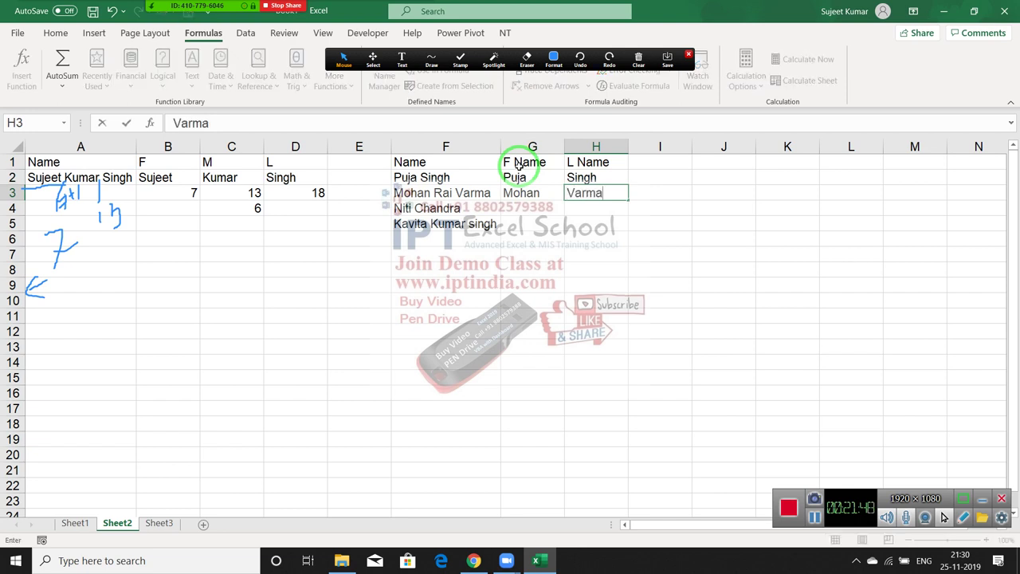
{"action": "key", "text": "Return"}
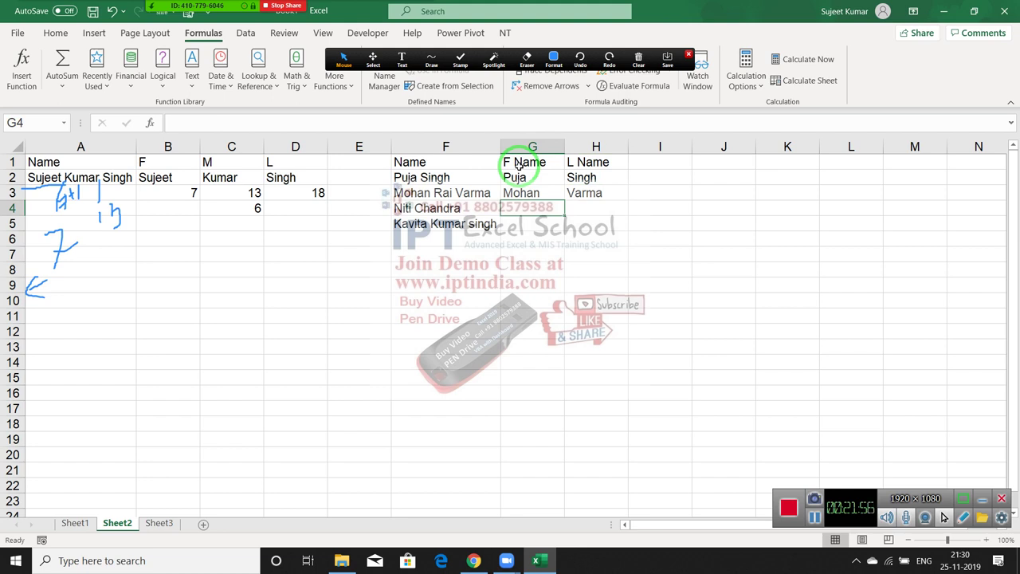
{"action": "key", "text": "Left"}
{"action": "key", "text": "Left"}
{"action": "key", "text": "Left"}
{"action": "key", "text": "Left"}
{"action": "key", "text": "Up"}
{"action": "key", "text": "Up"}
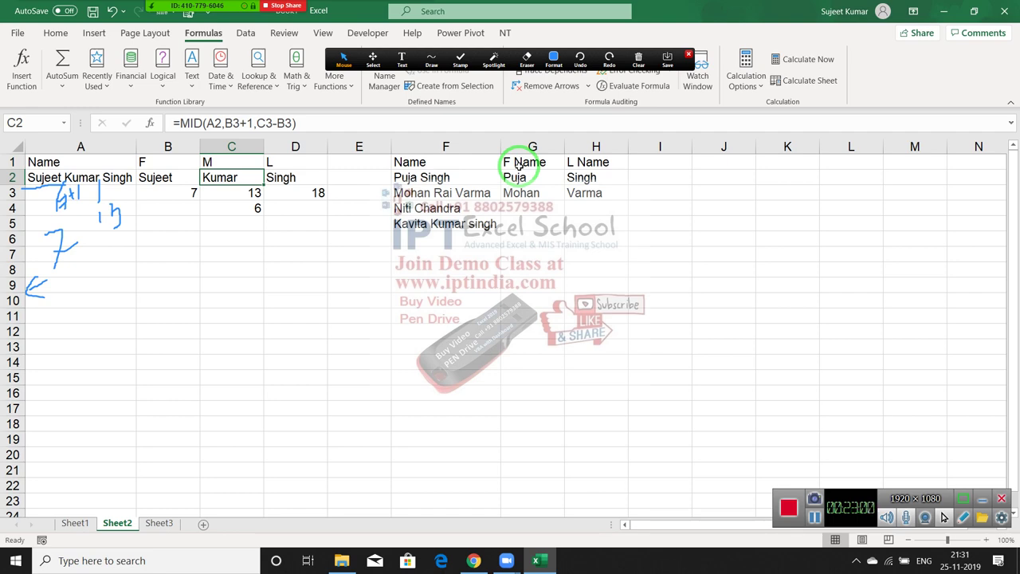
- Minimize Excel to the desktop and open the meeting's More options menu
{"action": "key", "text": "super+d"}
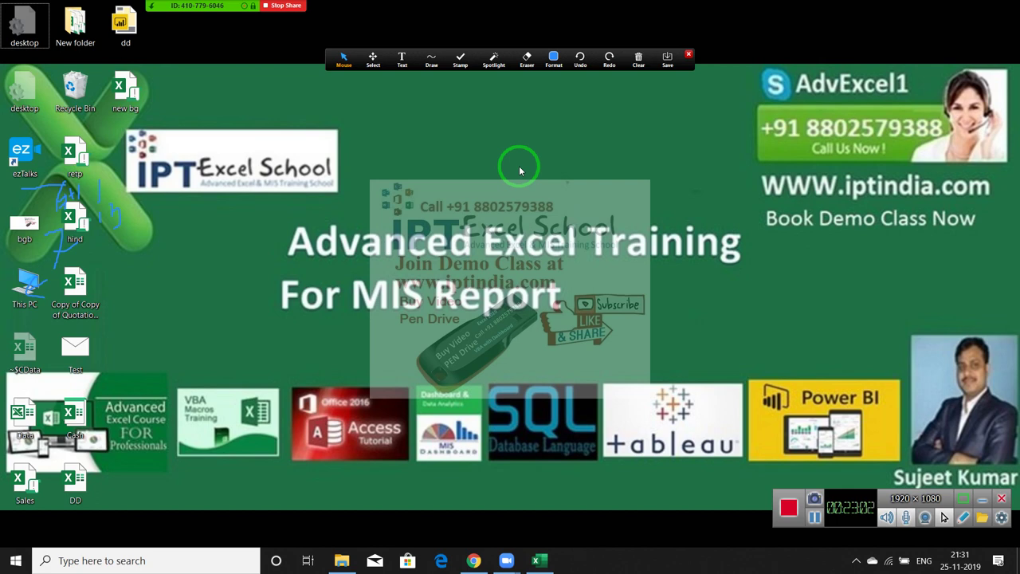
{"action": "mouse_move", "coordinate": [228, 28]}
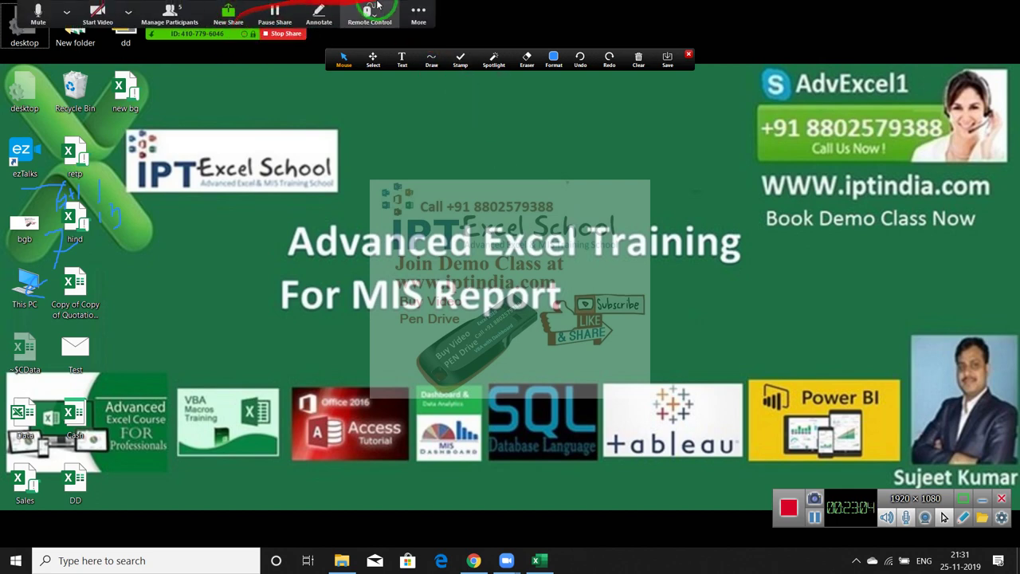
{"action": "left_click", "coordinate": [418, 11]}
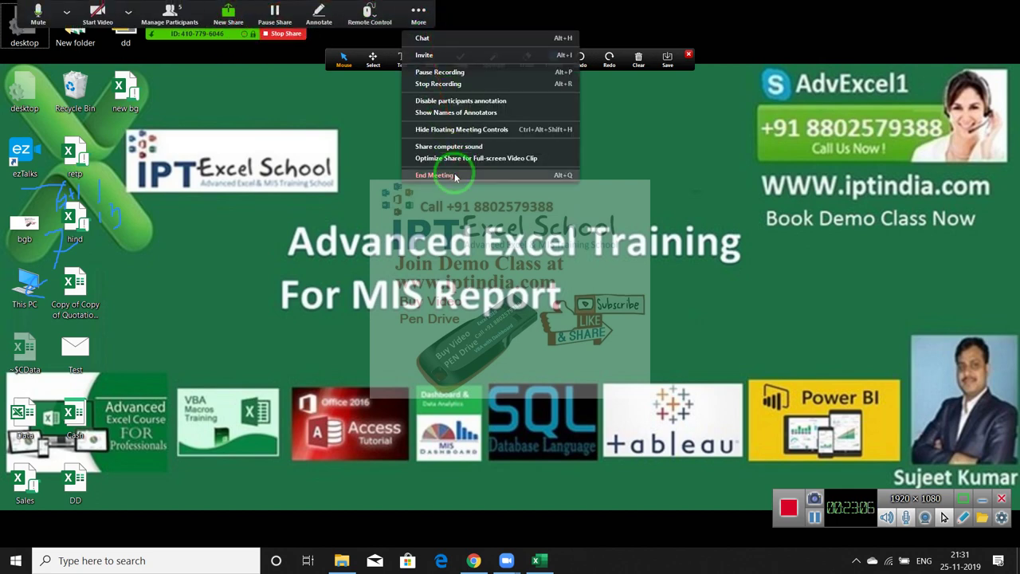